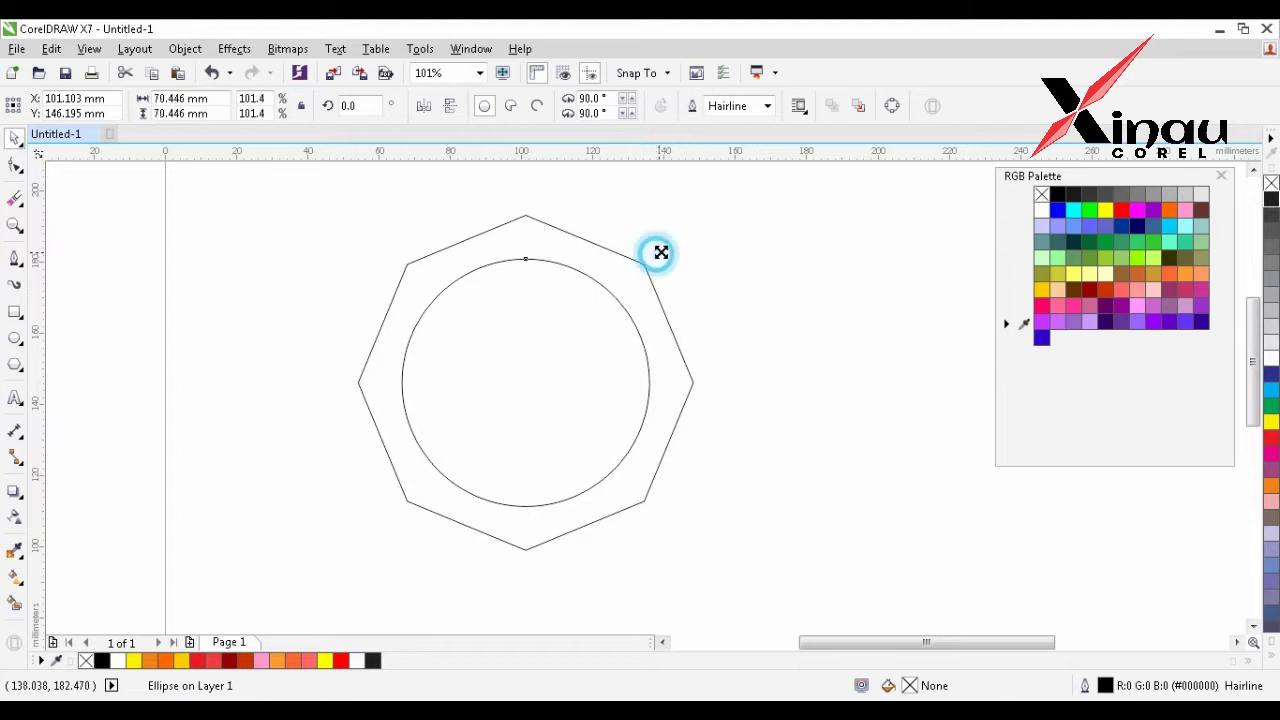
- Fill the octagon with yellow and the larger circle inside it with white
left_click(764, 418)
left_click(612, 276)
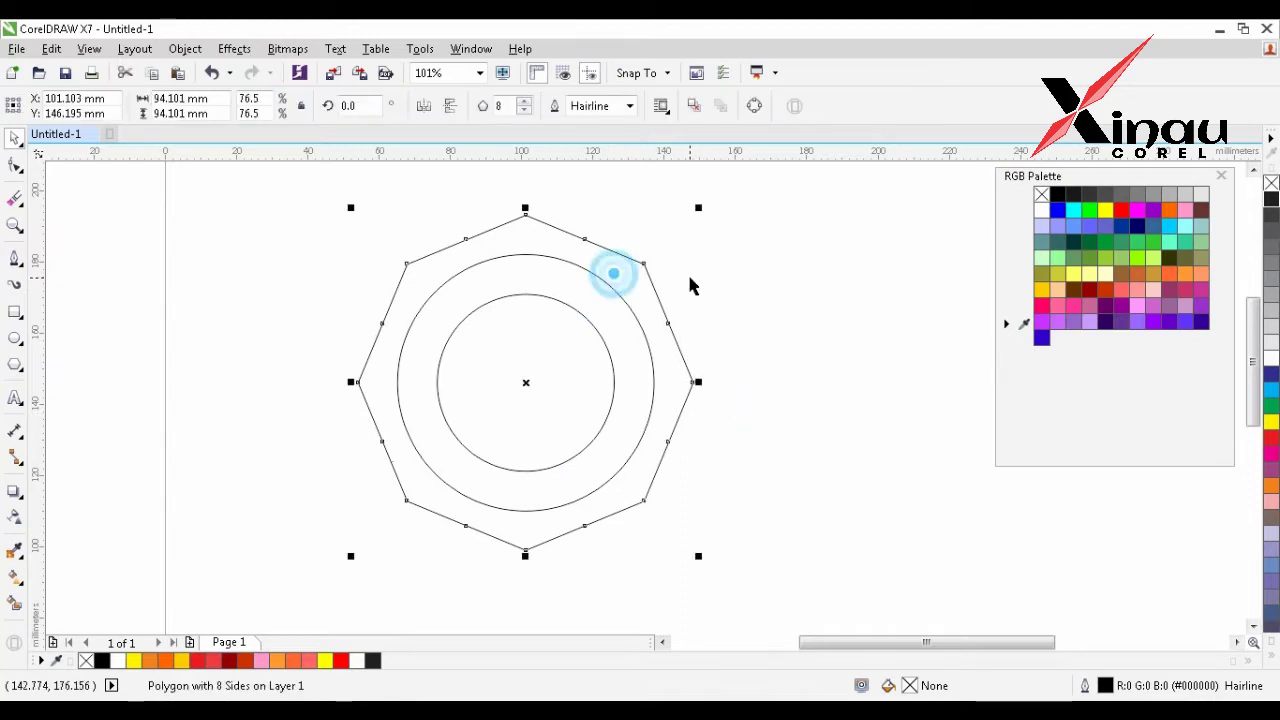
left_click(1105, 210)
left_click(566, 268)
left_click(1041, 209)
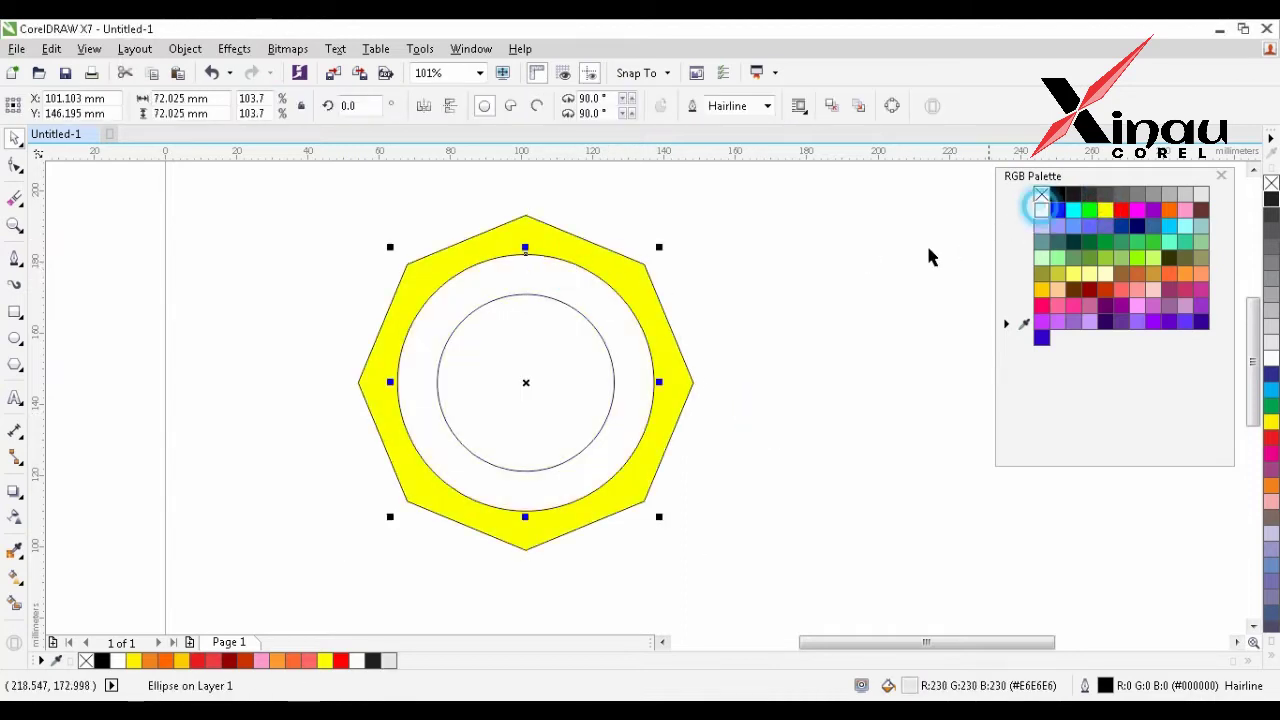
- Set the outline width of both circles and the octagon to 1.0 mm
left_click(553, 310)
left_click(577, 280, "shift")
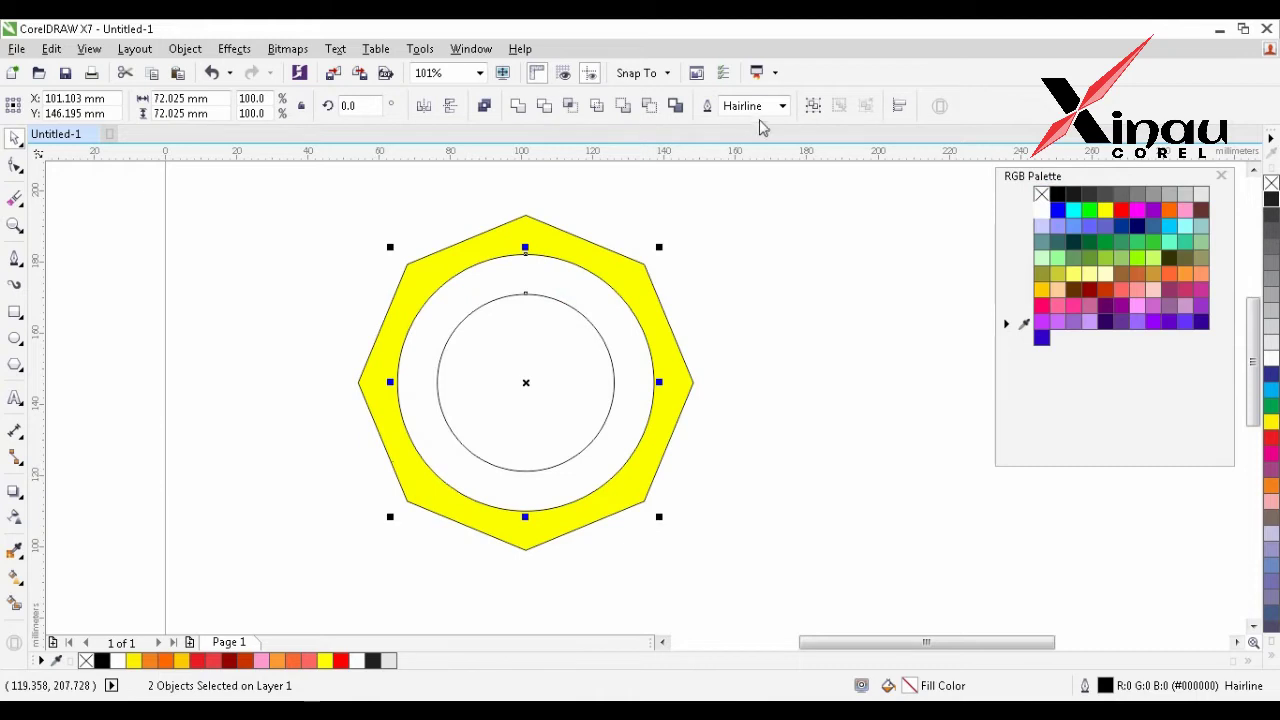
left_click(781, 106)
left_click(752, 223)
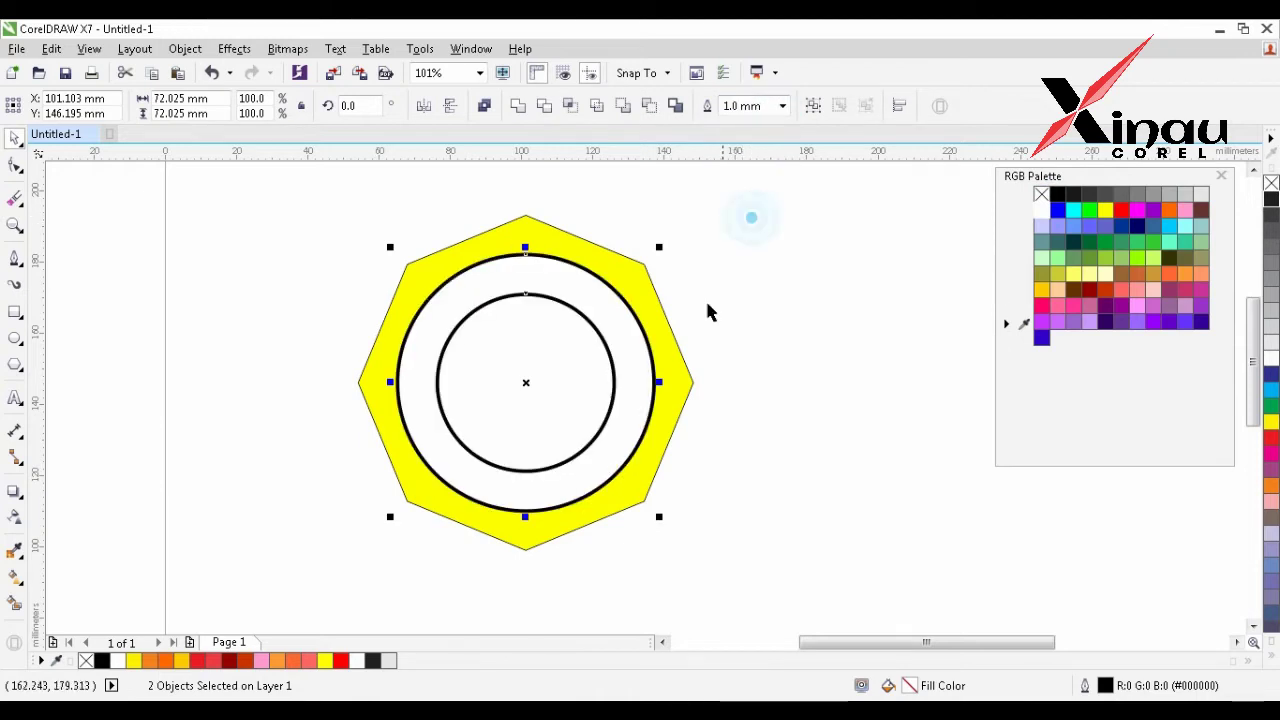
left_click(651, 284)
left_click(629, 106)
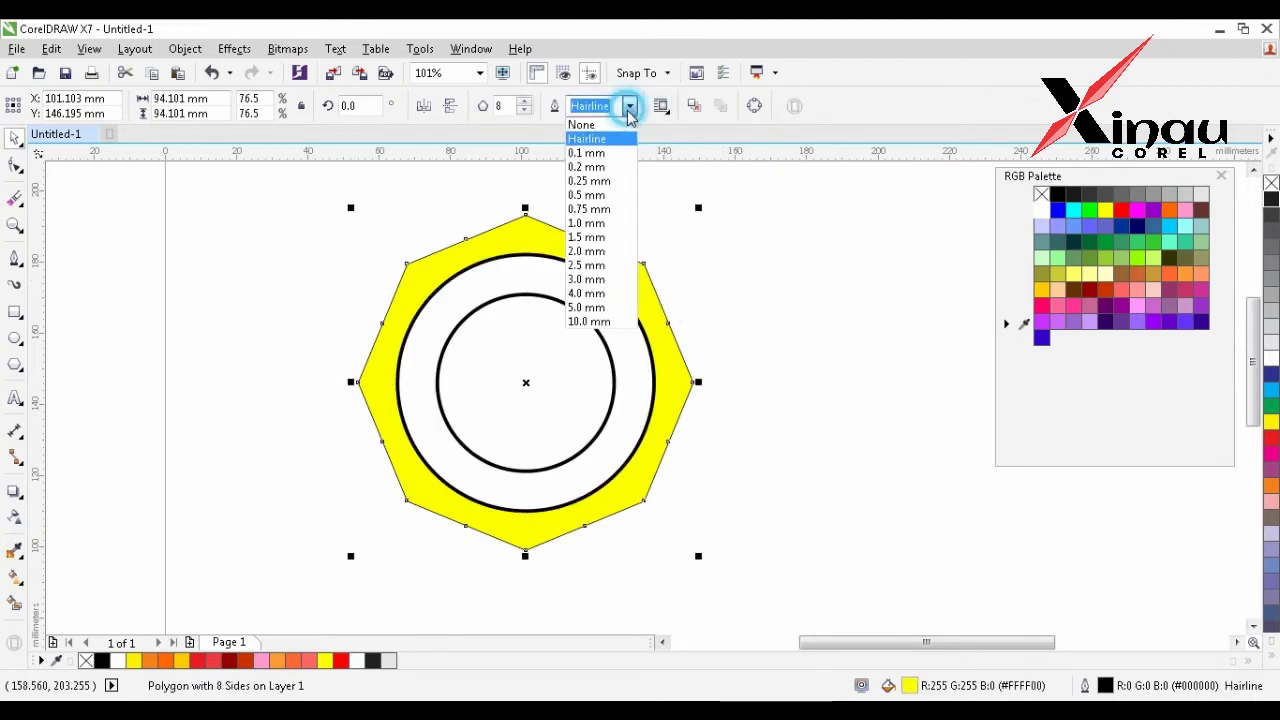
left_click(607, 220)
left_click(785, 305)
- Fill the larger circle with cyan and the inner circle with white
left_click(592, 328)
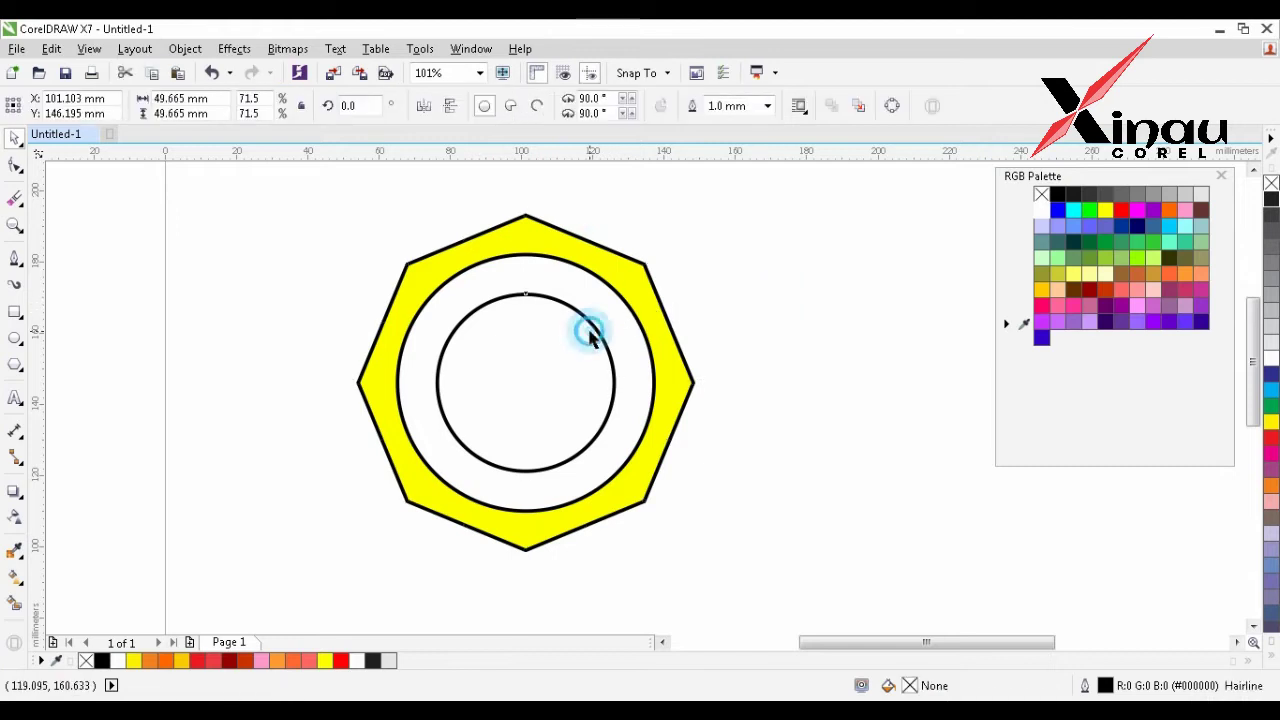
left_click(628, 328)
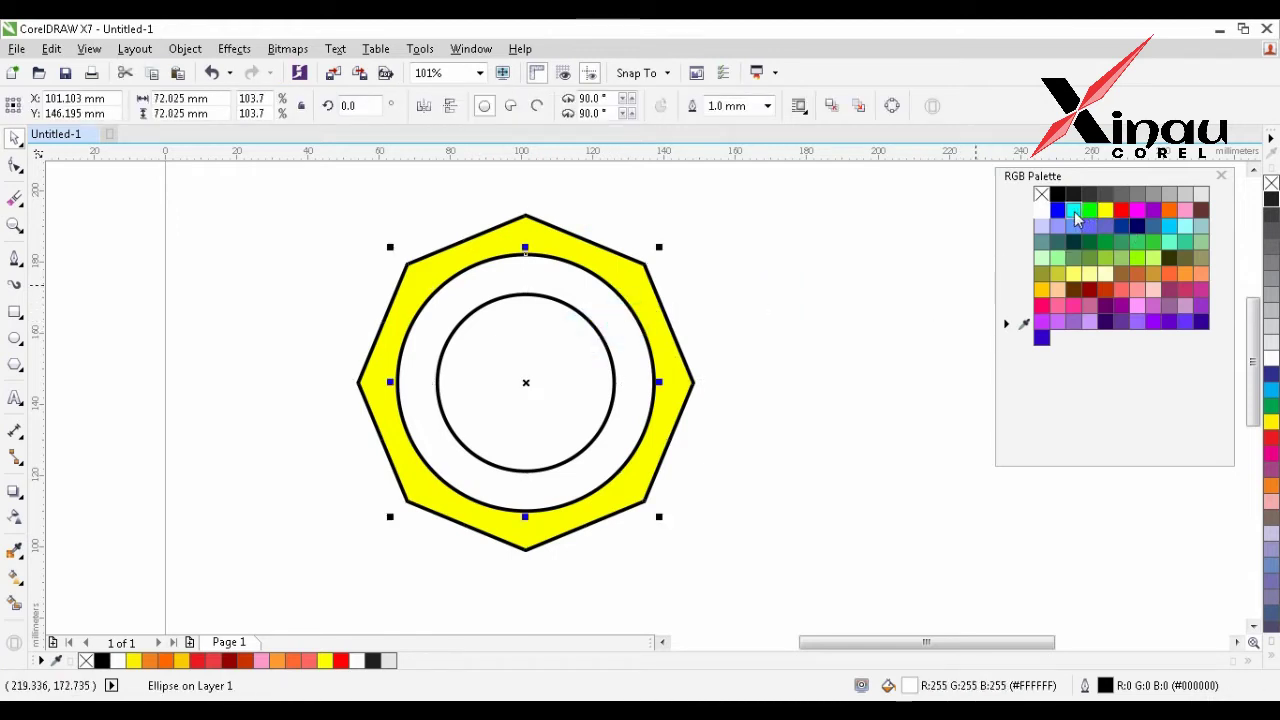
left_click(1074, 212)
left_click(547, 342)
left_click(1041, 210)
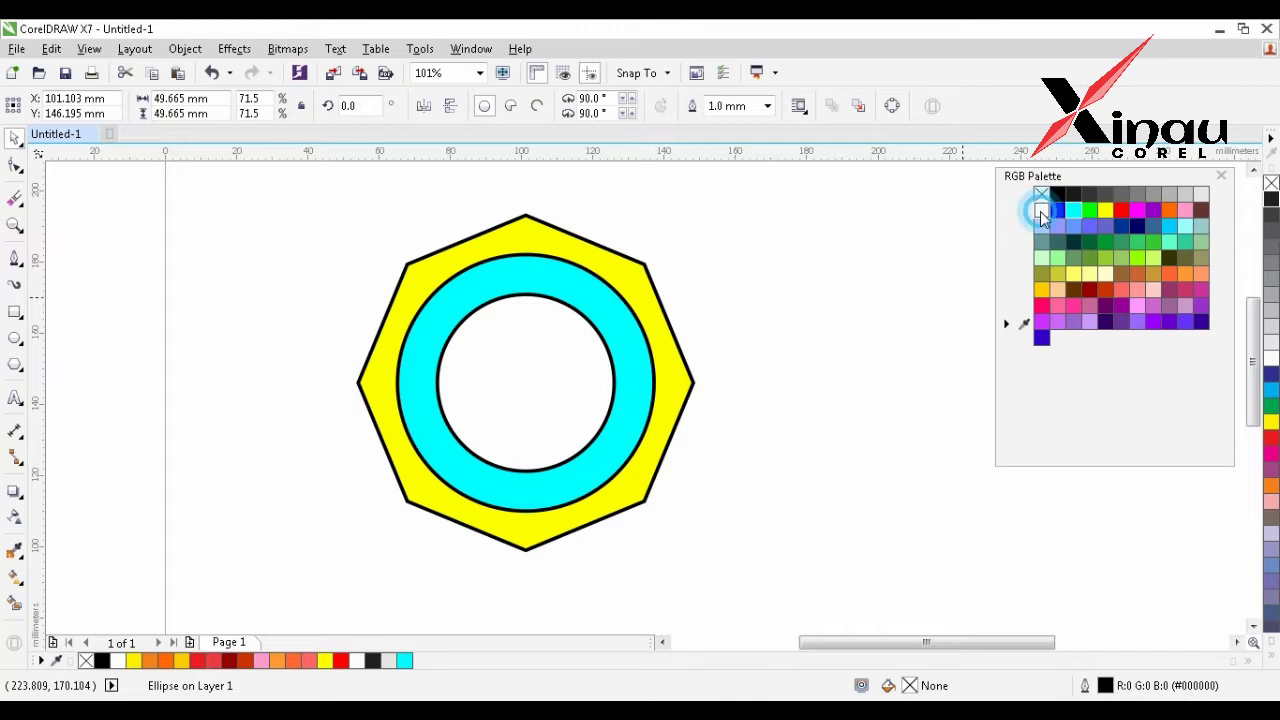
left_click(840, 385)
- Scale both circles down together about their centre until the outer one is about 68 mm wide
left_click_drag(393, 243, 395, 244)
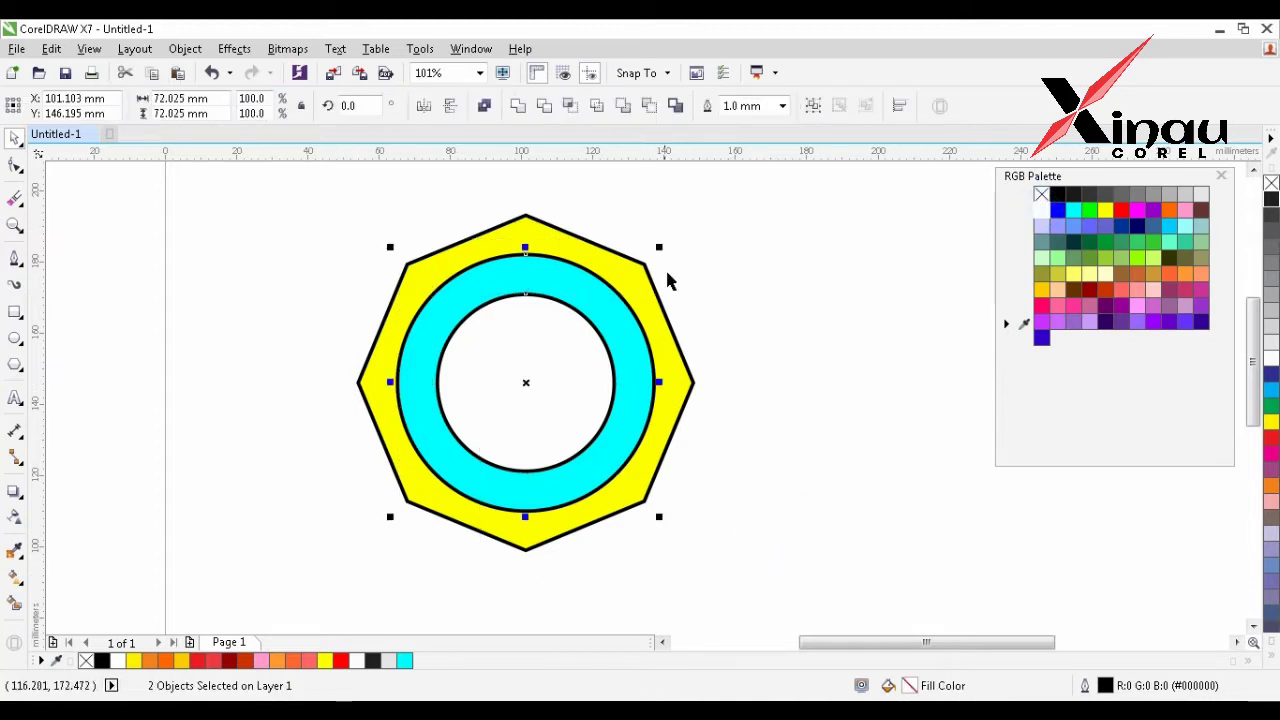
left_click_drag(659, 247, 647, 256)
left_click(805, 369)
key("F2")
left_click_drag(342, 191, 826, 517)
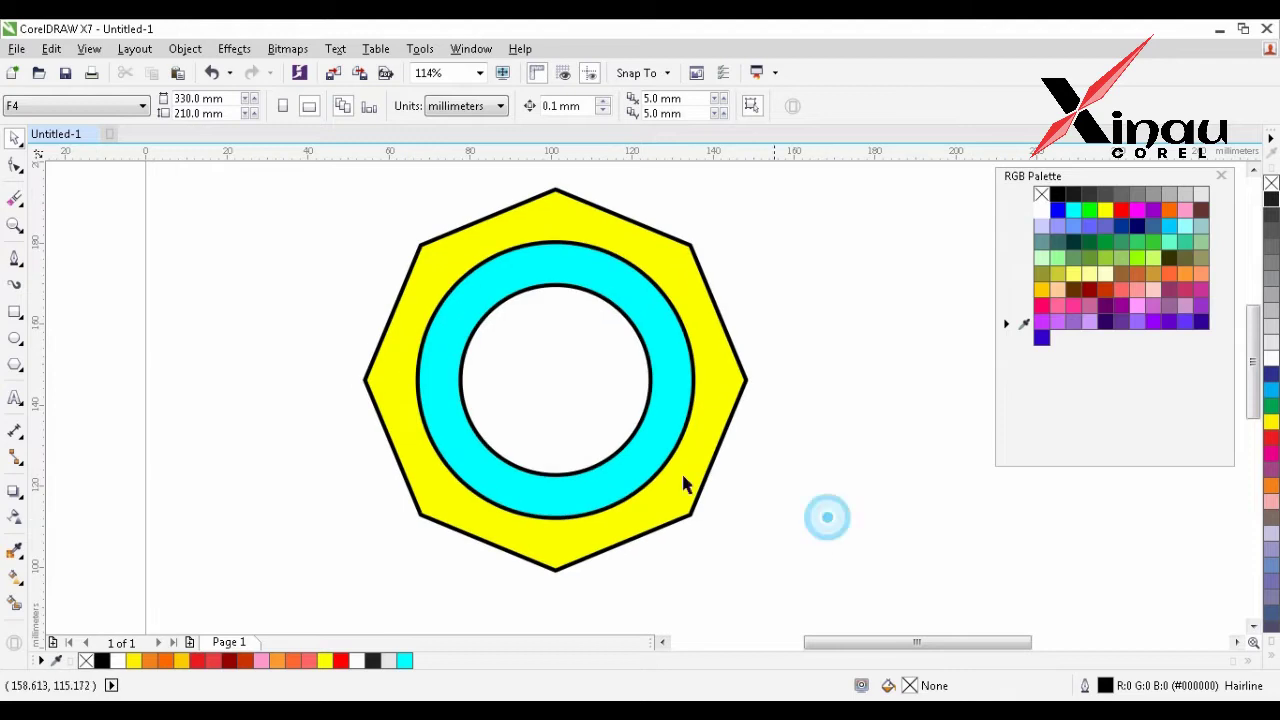
- Add the artistic text "YOUR TEXT" beside the octagon and make it bold
left_click(14, 398)
left_click(188, 336)
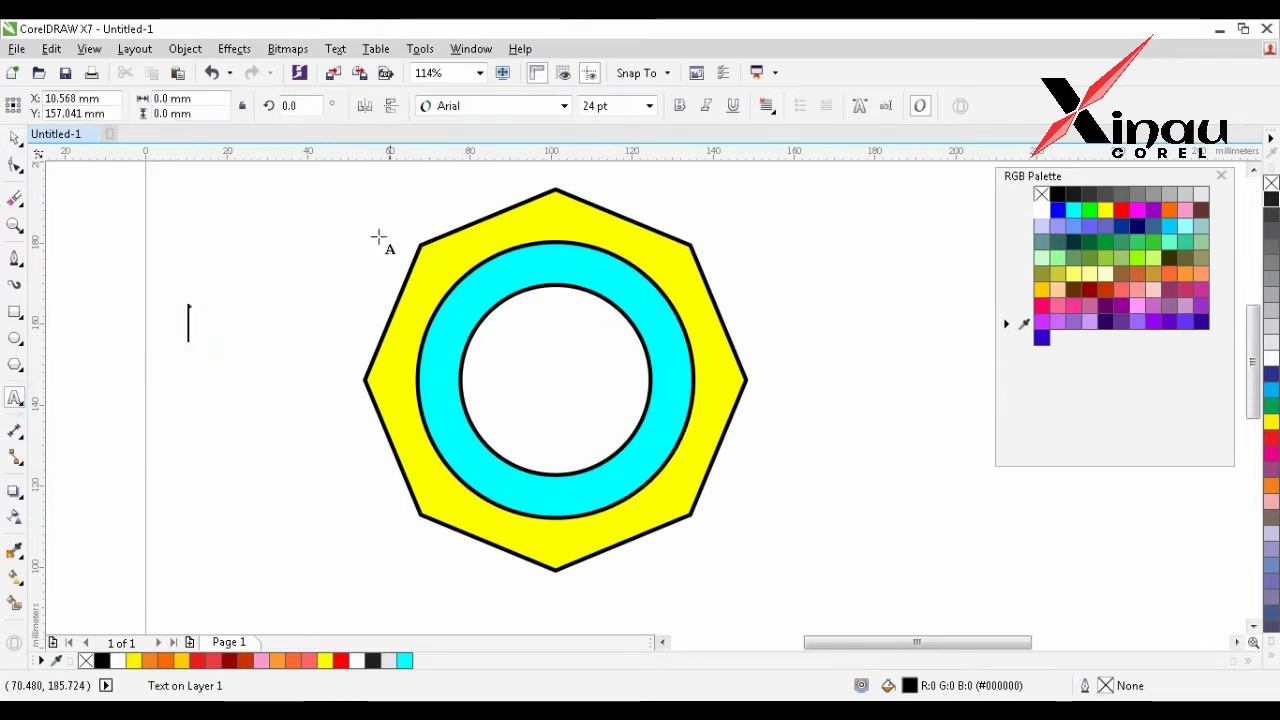
type("YOUR TEXT")
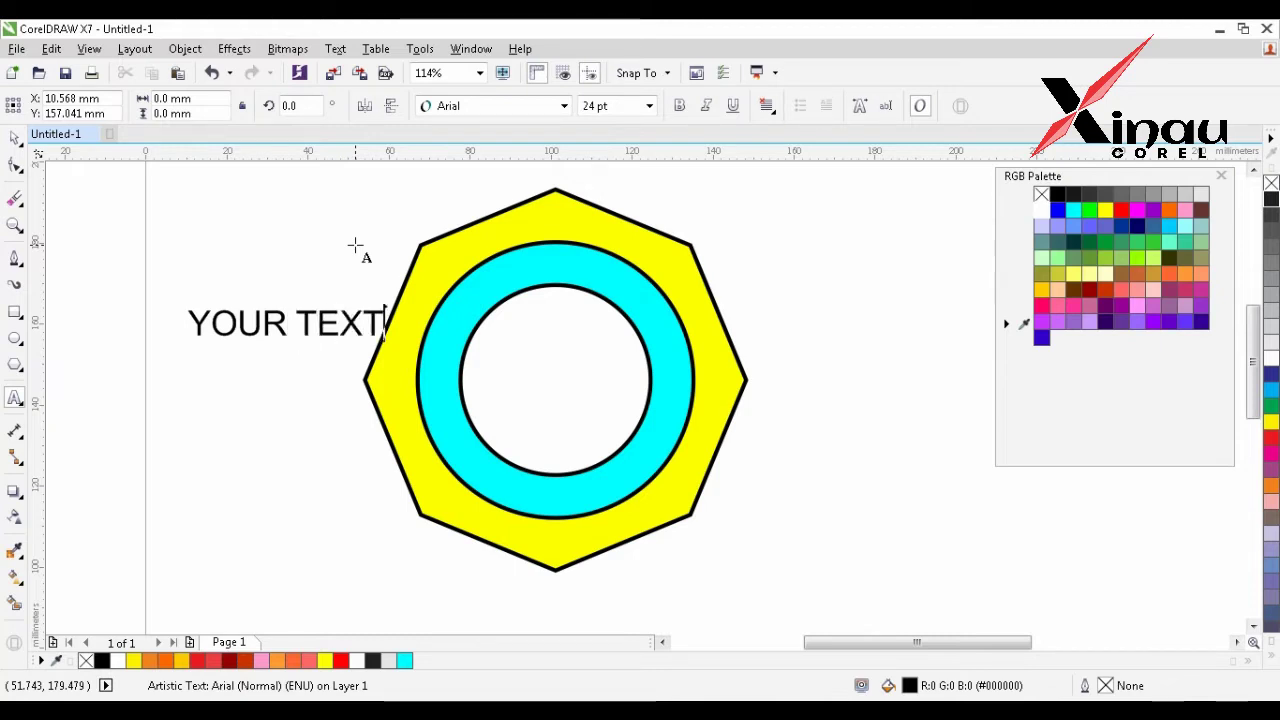
key("ctrl+a")
key("ctrl+b")
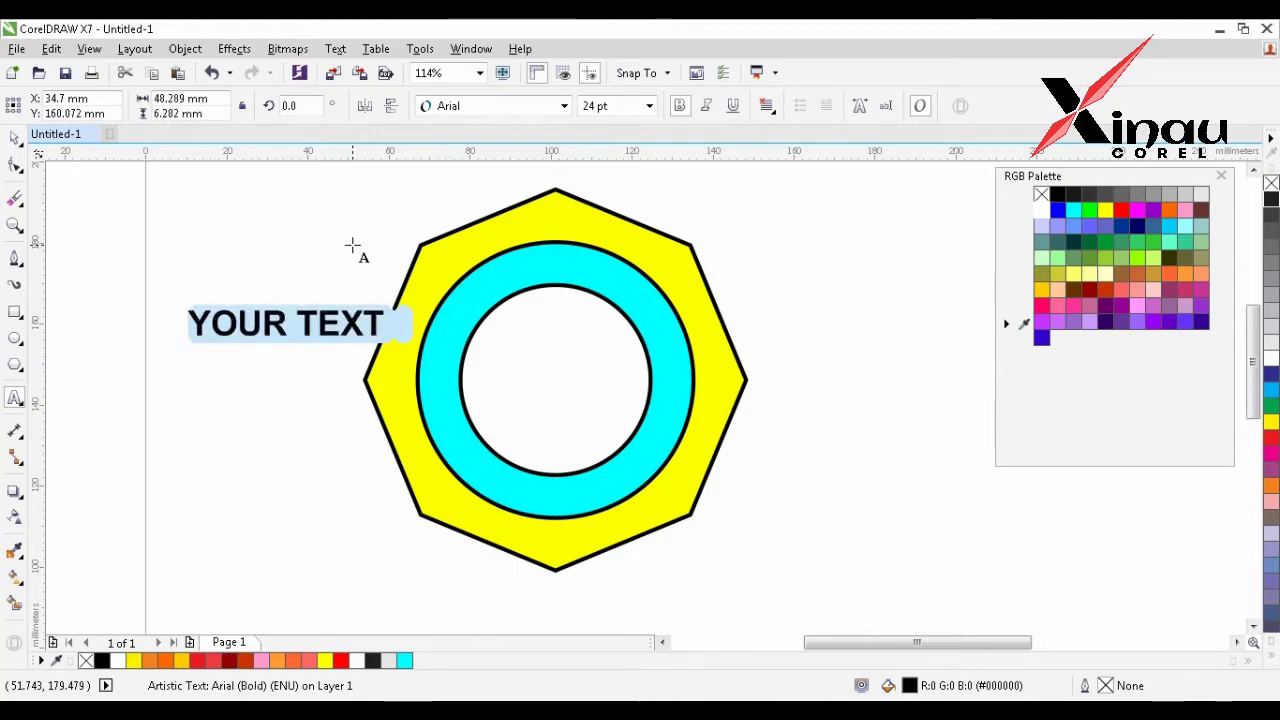
left_click(15, 137)
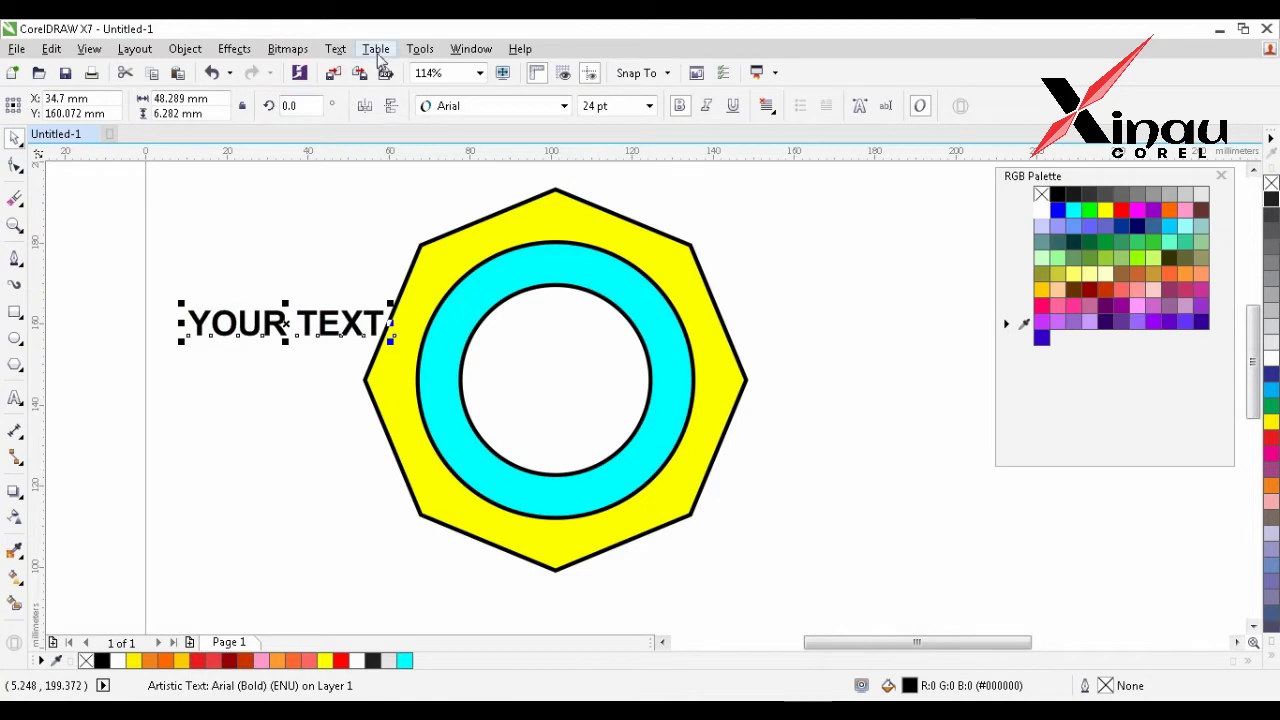
- Fit the text to the outer circle's path so it arches centrally inside the upper cyan ring, offset about -8.7 mm
left_click(333, 48)
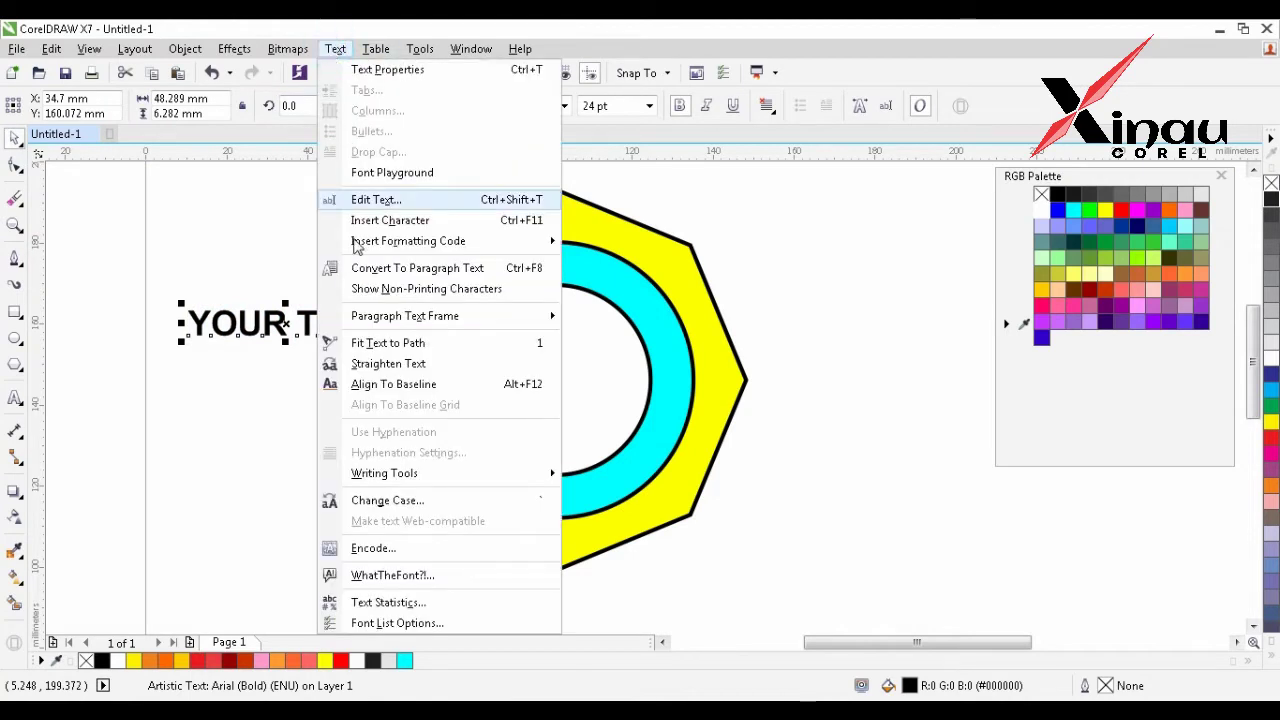
left_click(478, 343)
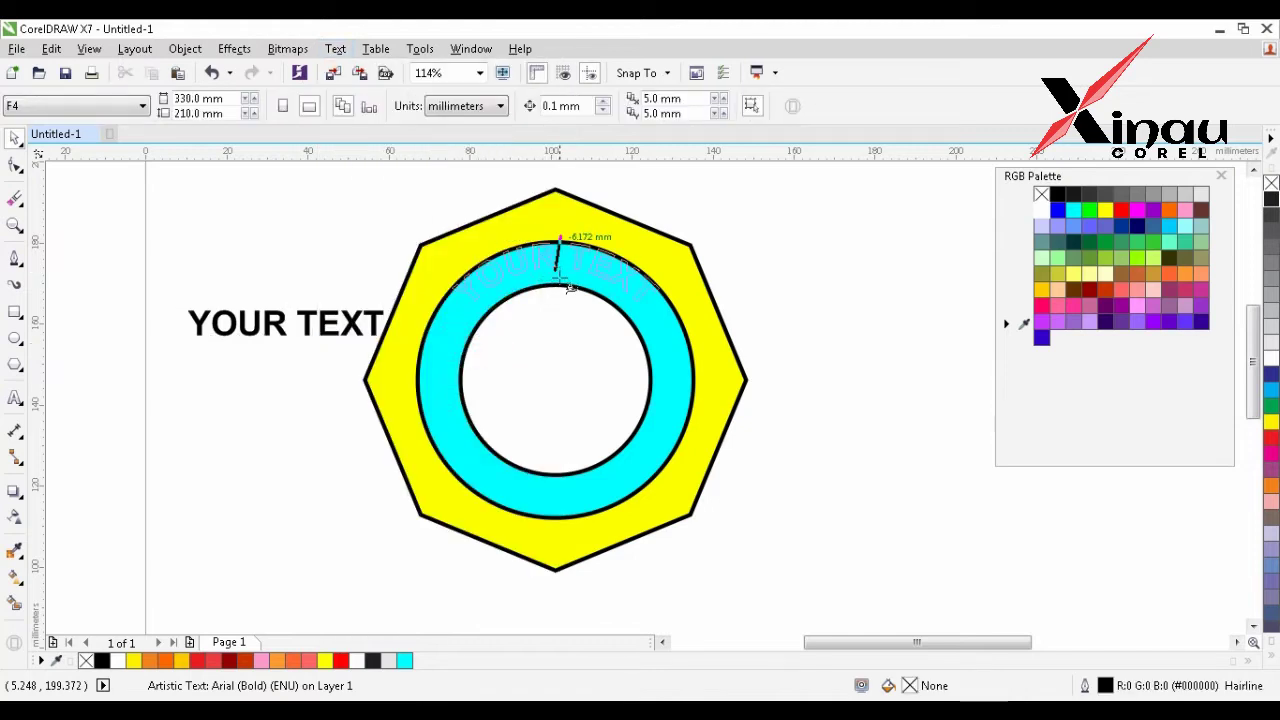
left_click(567, 285)
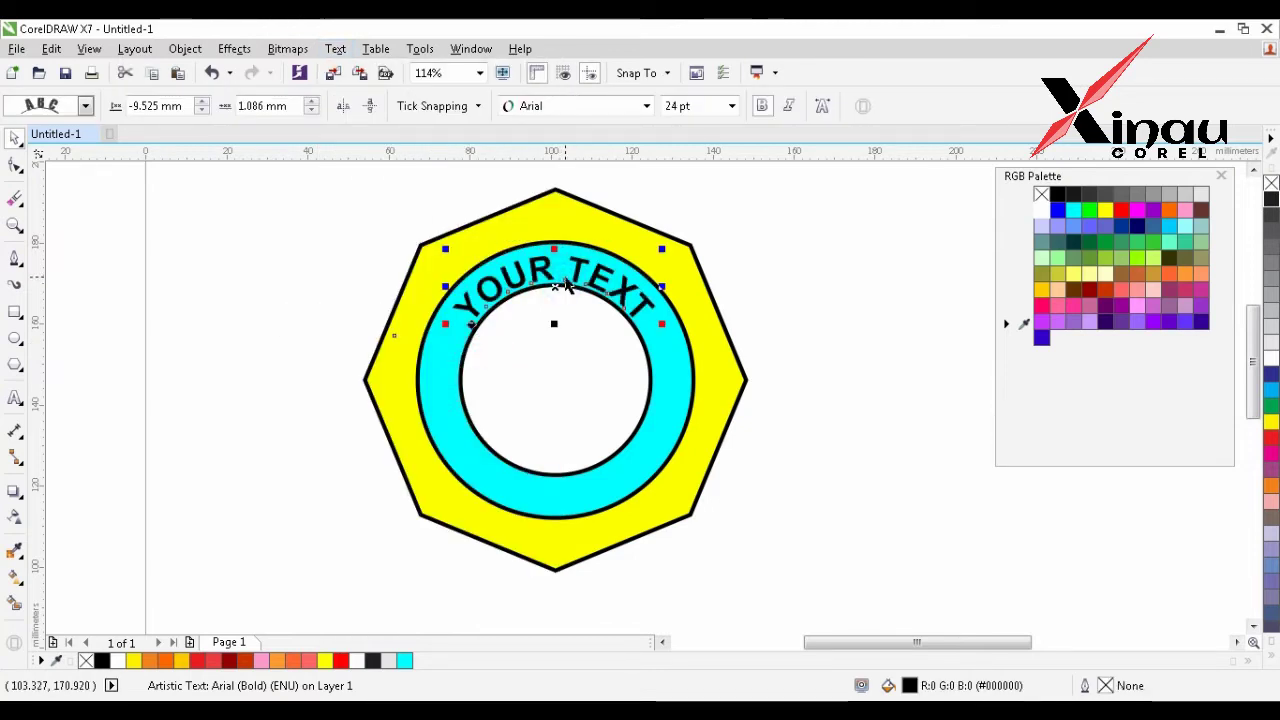
left_click(504, 234)
left_click_drag(542, 289, 744, 563)
scroll(557, 290, "down", 2)
key("F2")
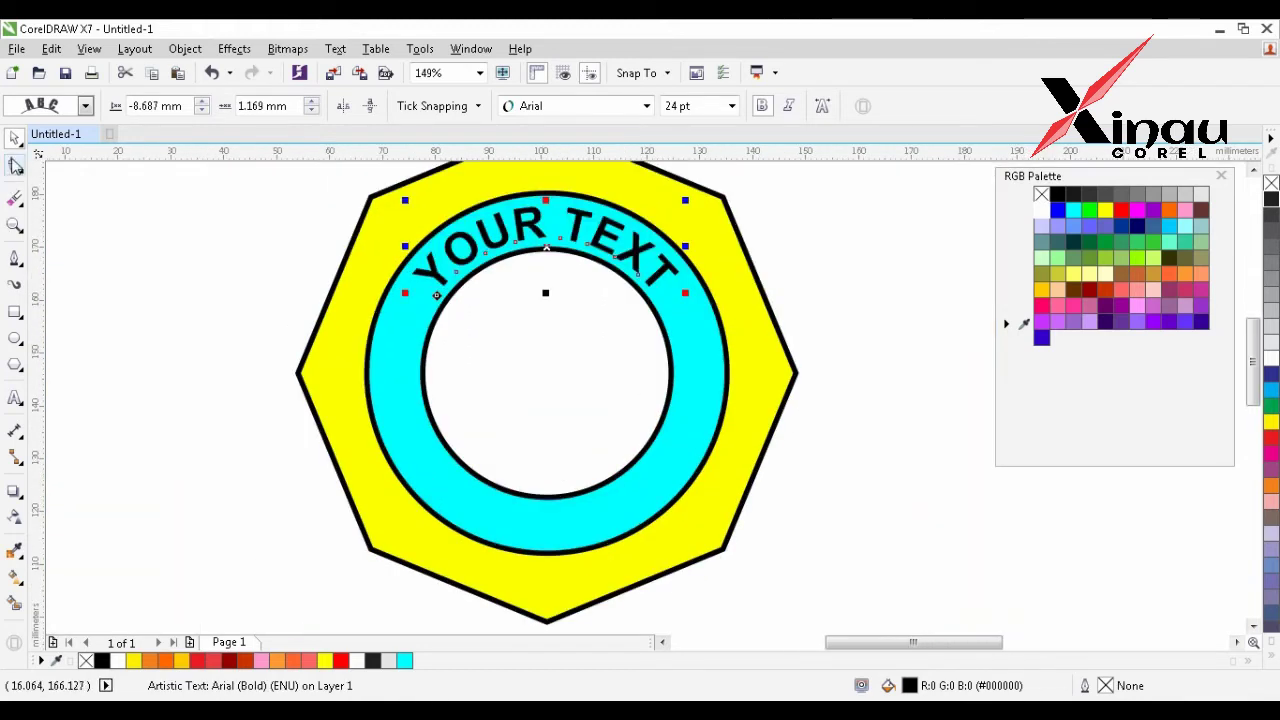
- Widen the letter spacing of the curved text so it spans more of the upper ring
key("F10")
left_click_drag(685, 294, 757, 297)
key("space")
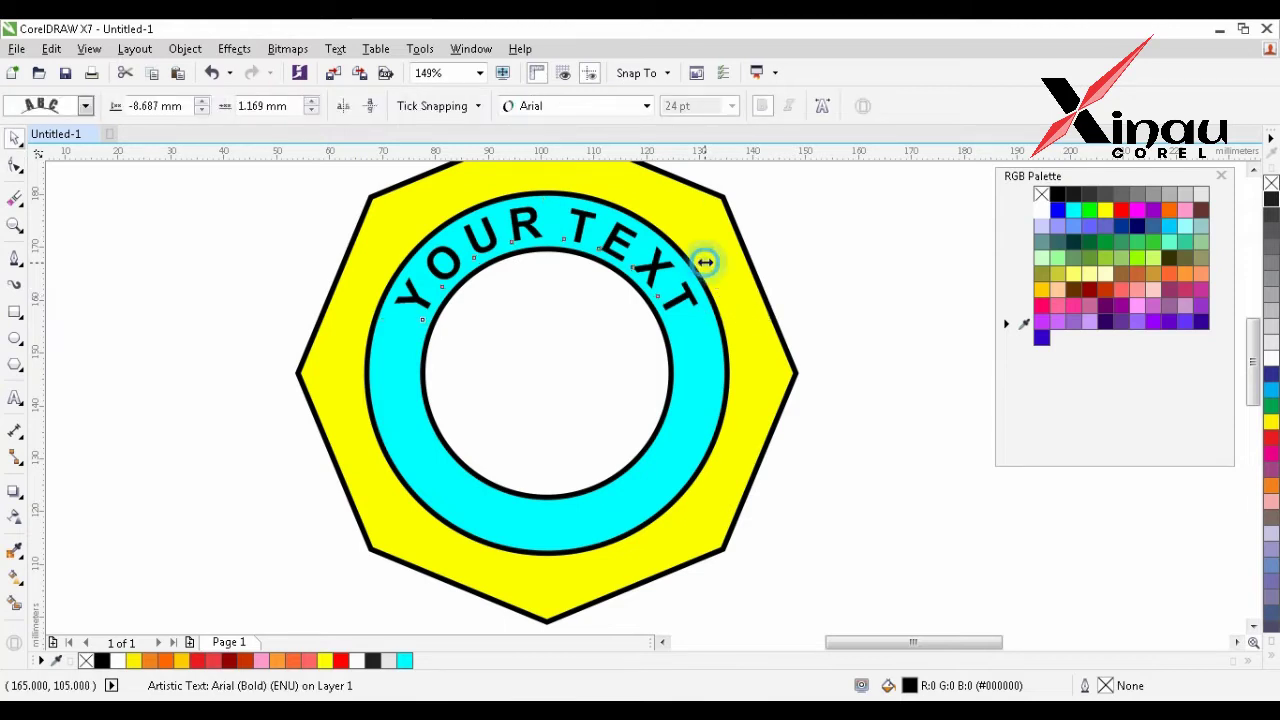
- Copy the curved "YOUR TEXT" and paste it as separate straight text beside the octagon
left_click(641, 268)
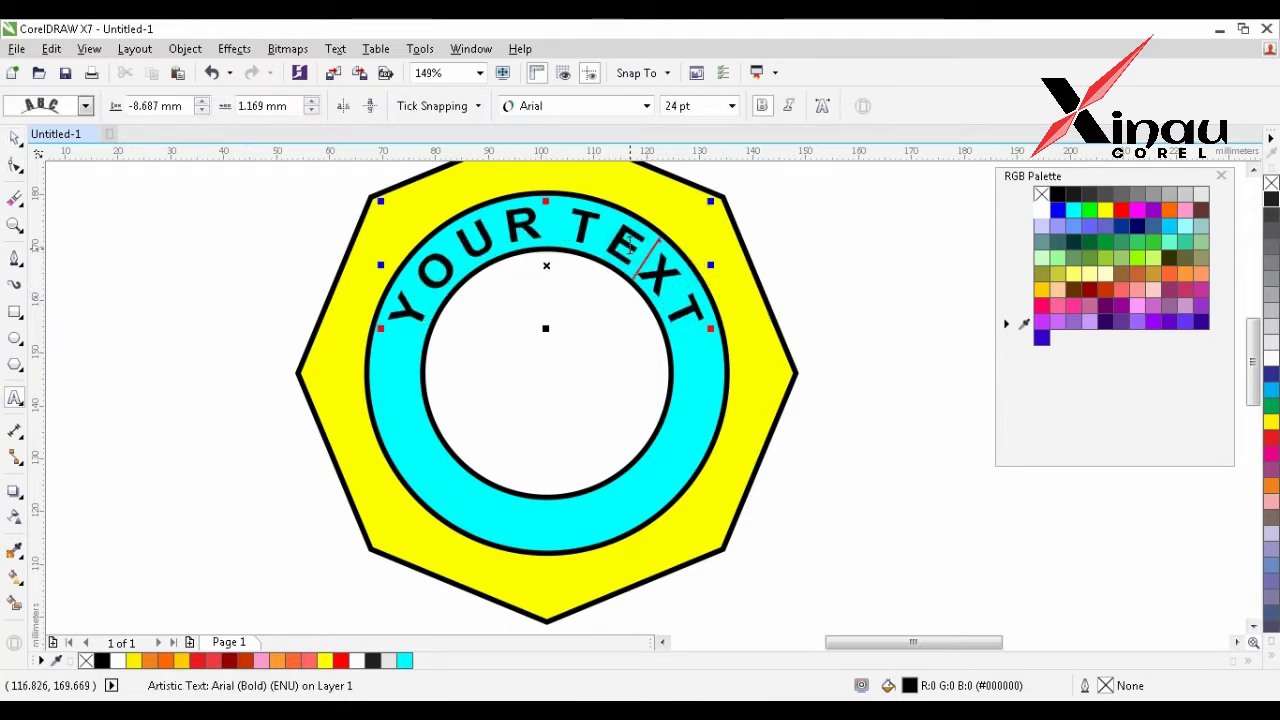
double_click(610, 238)
key("ctrl+c")
left_click(209, 449)
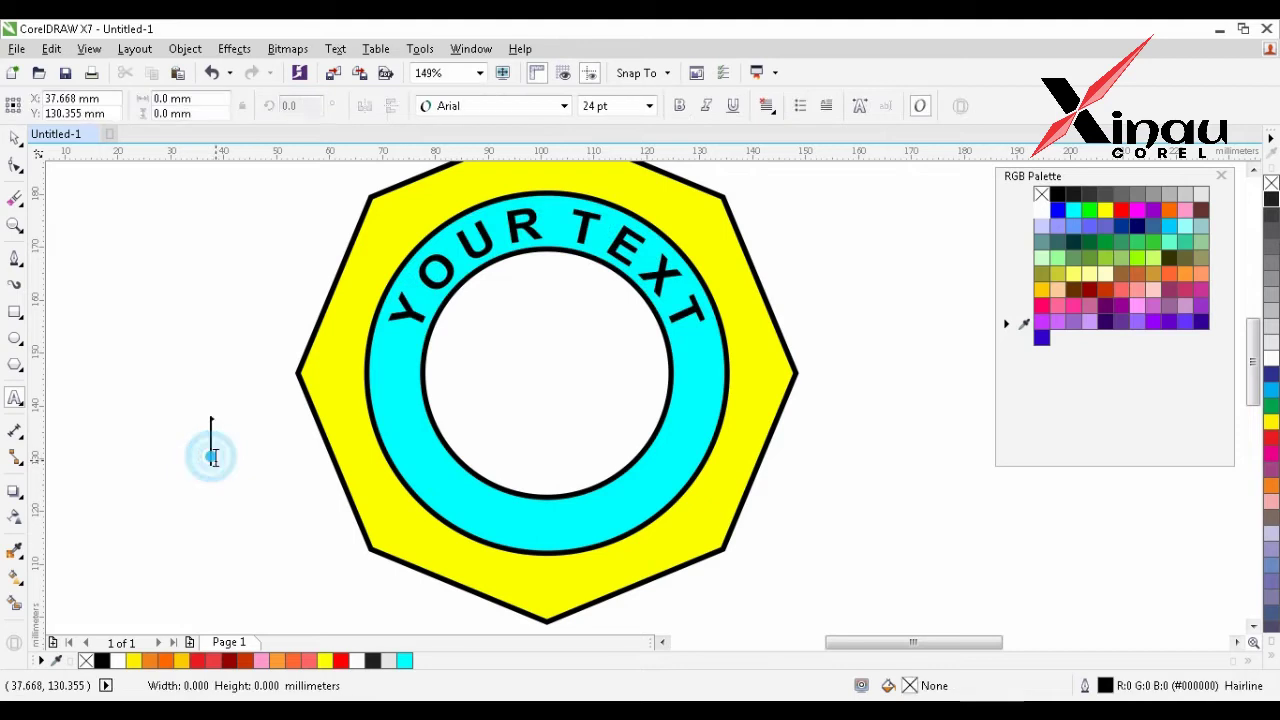
key("ctrl+v")
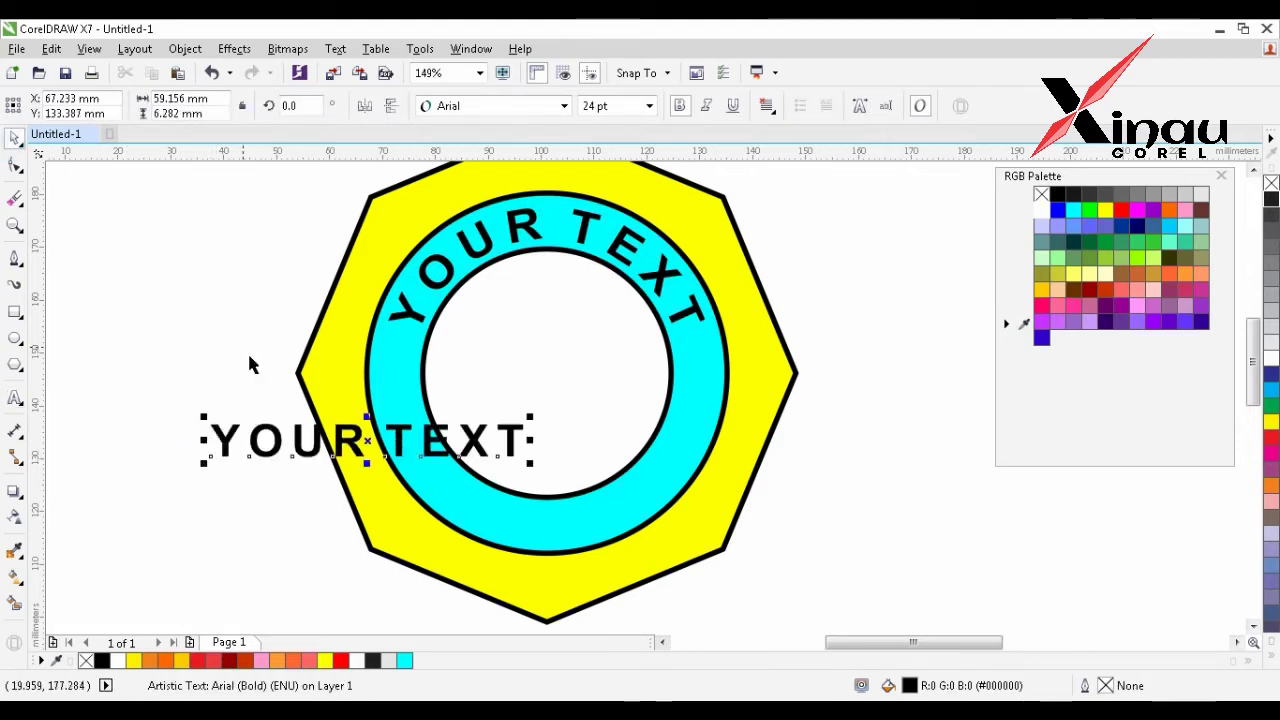
- Fit the copied text to the circle's path at the lower part of the ring and mirror it horizontally and vertically
left_click(336, 49)
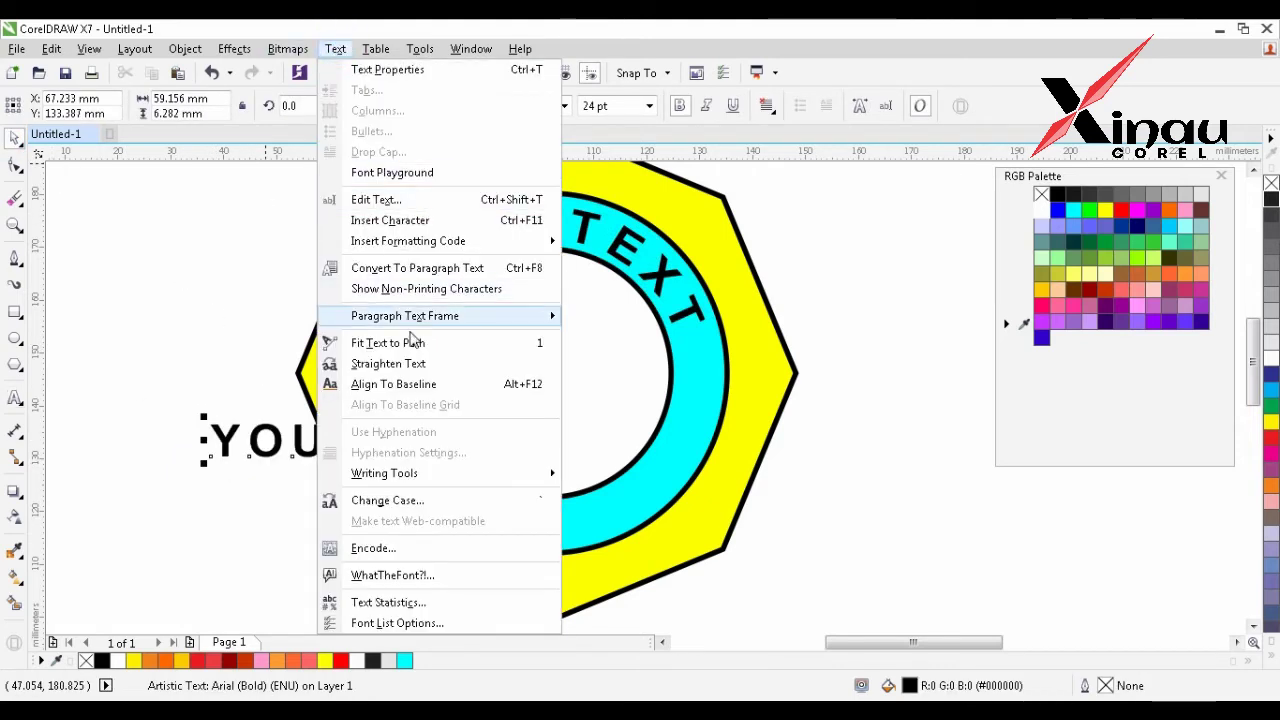
left_click(476, 343)
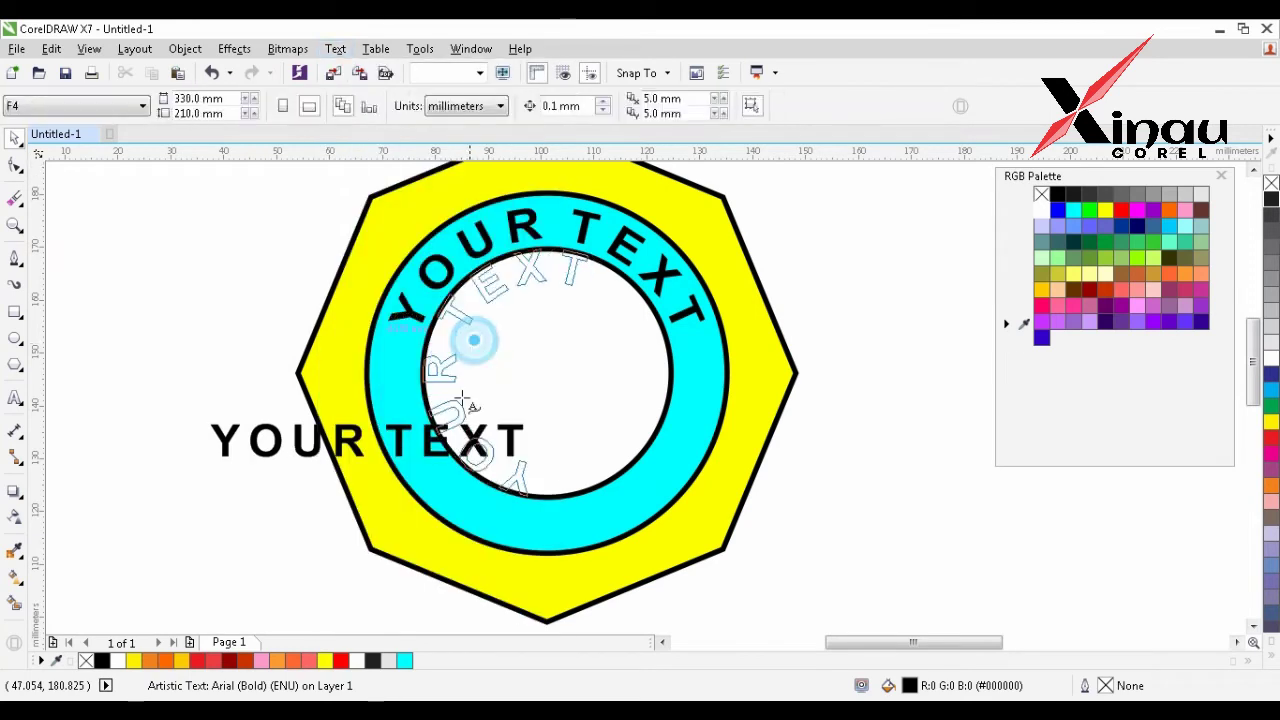
left_click(540, 510)
left_click(370, 105)
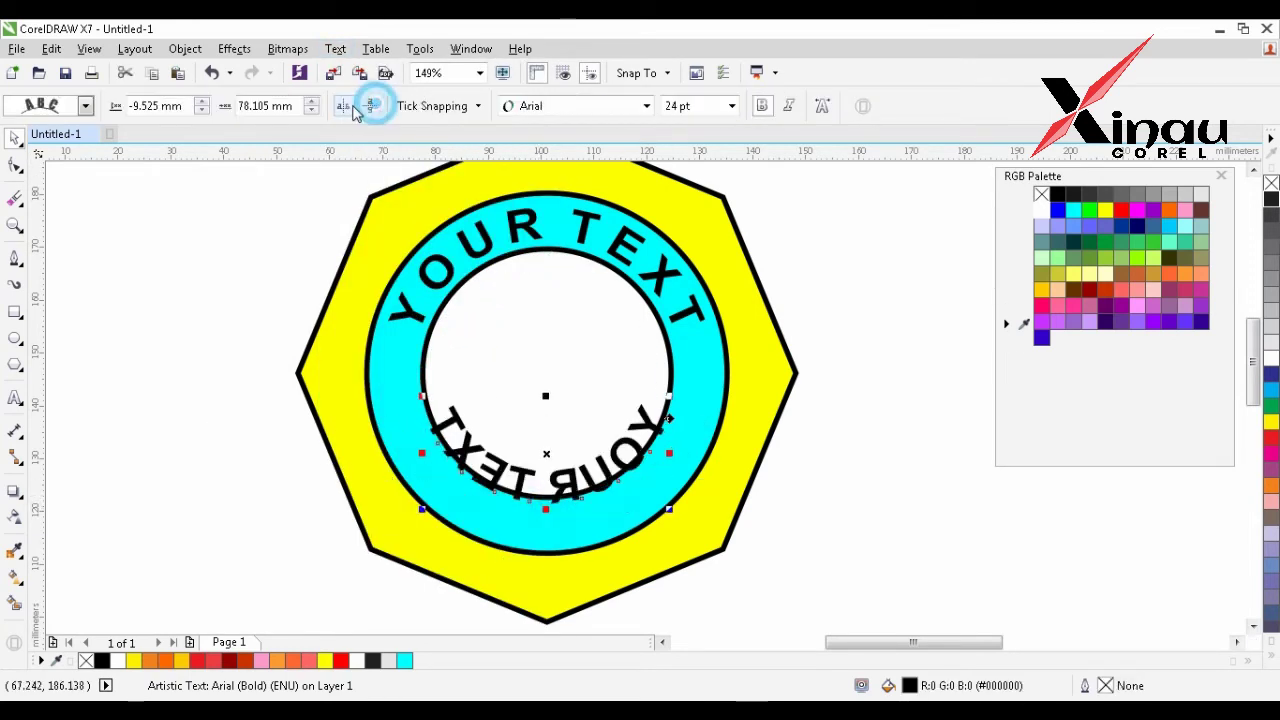
- Position the lower curved text centrally inside the bottom of the cyan ring, offset about -2.4 mm from the path
left_click_drag(630, 427, 743, 591)
left_click_drag(634, 472, 662, 520)
scroll(653, 518, "down", 1)
key("F2")
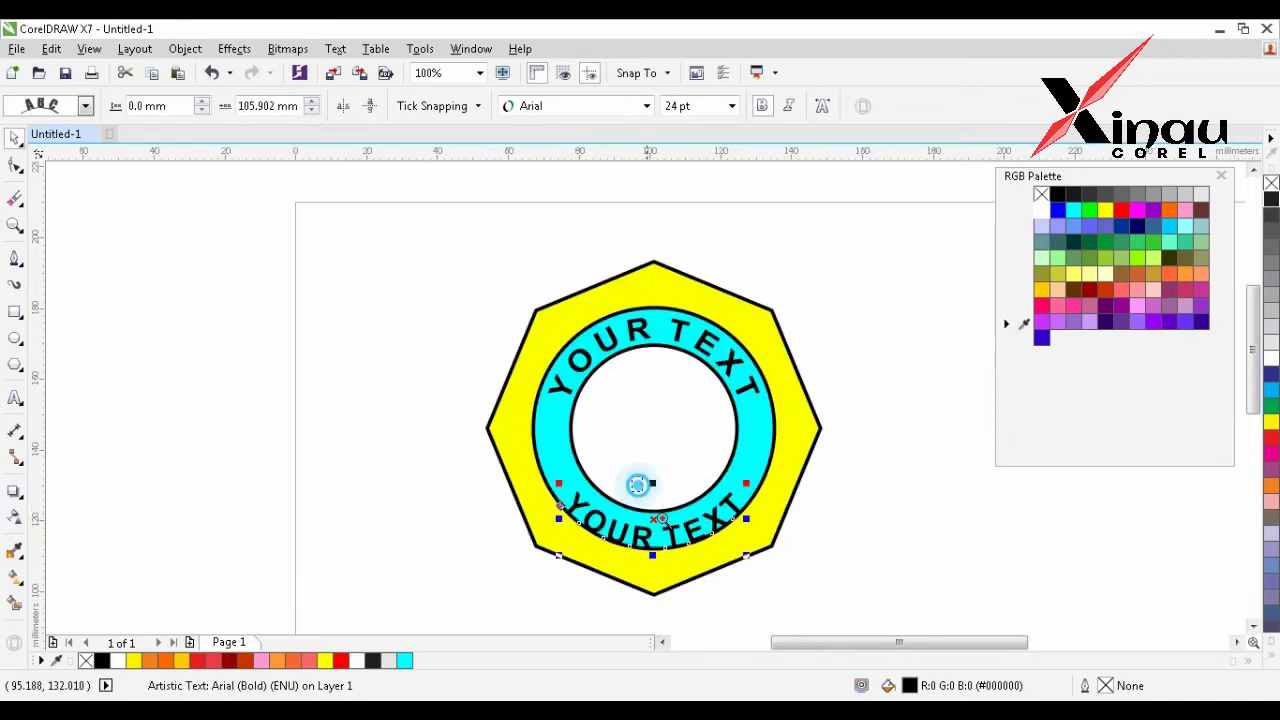
scroll(637, 485, "up", 9)
left_click_drag(666, 431, 692, 388)
scroll(713, 386, "down", 3)
key("F2")
left_click_drag(606, 223, 880, 498)
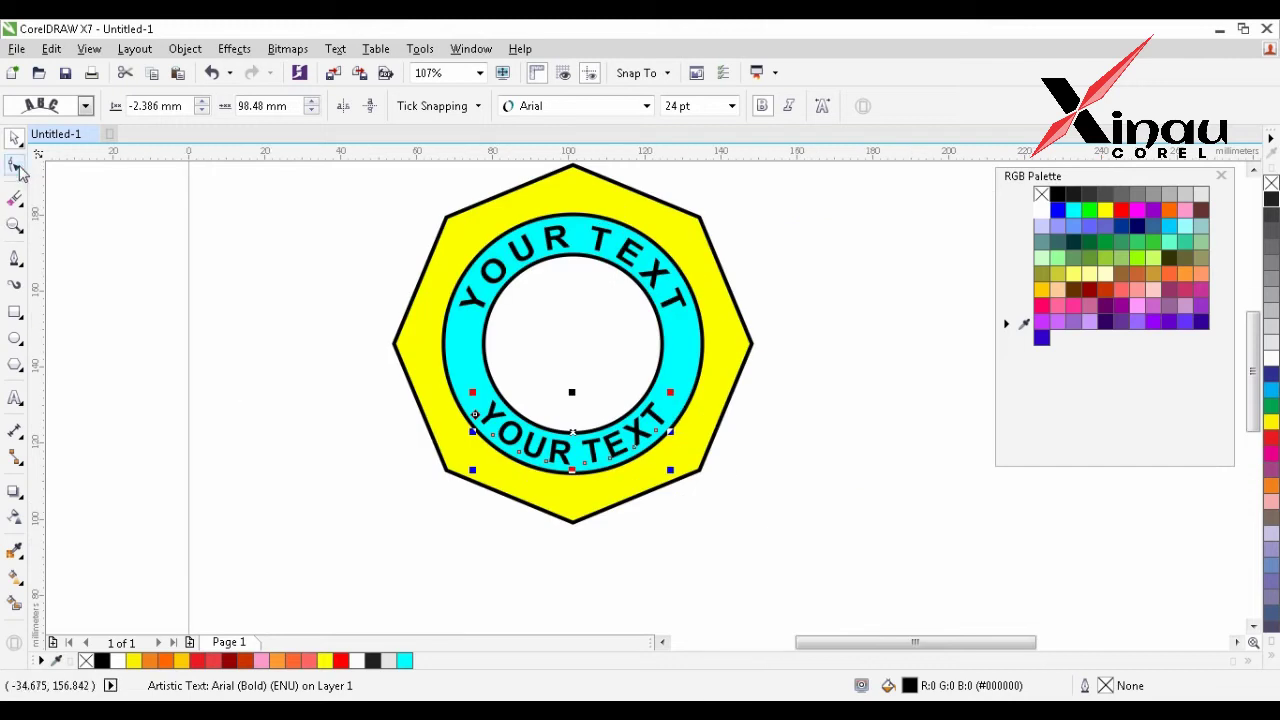
- Widen the letter spacing of the lower curved text to match the upper one
left_click(18, 168)
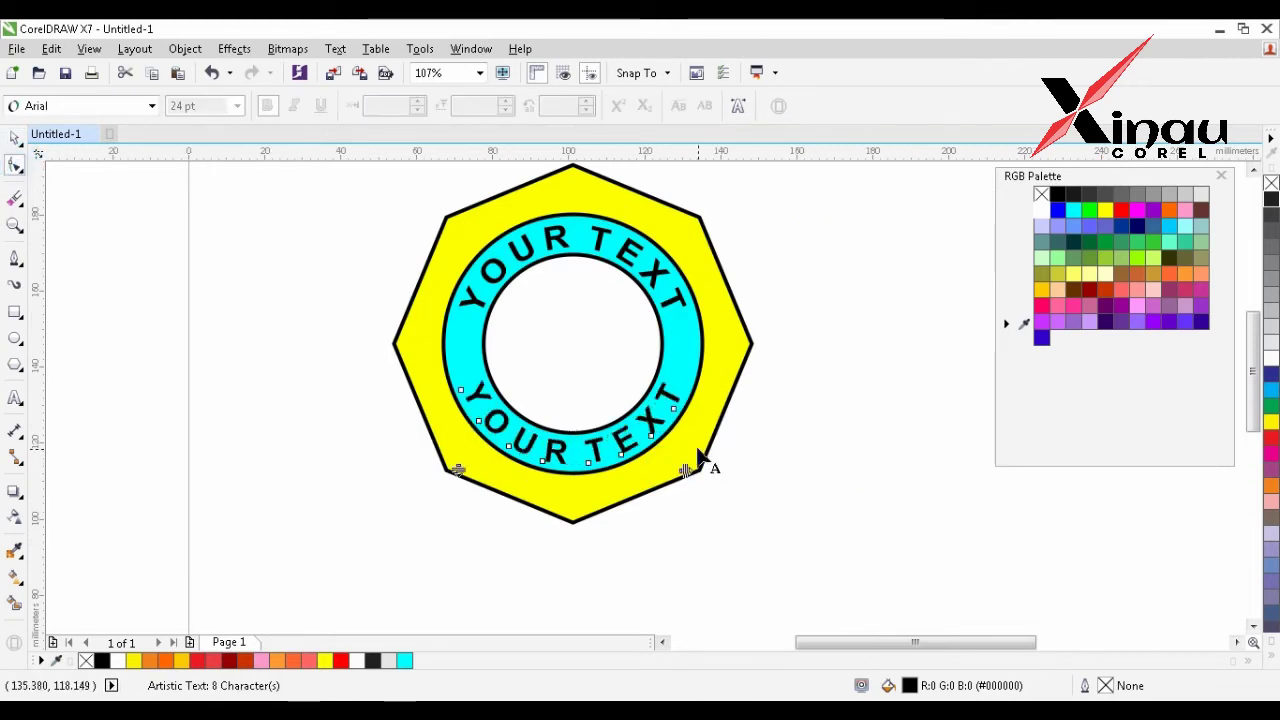
key("space")
left_click(753, 427)
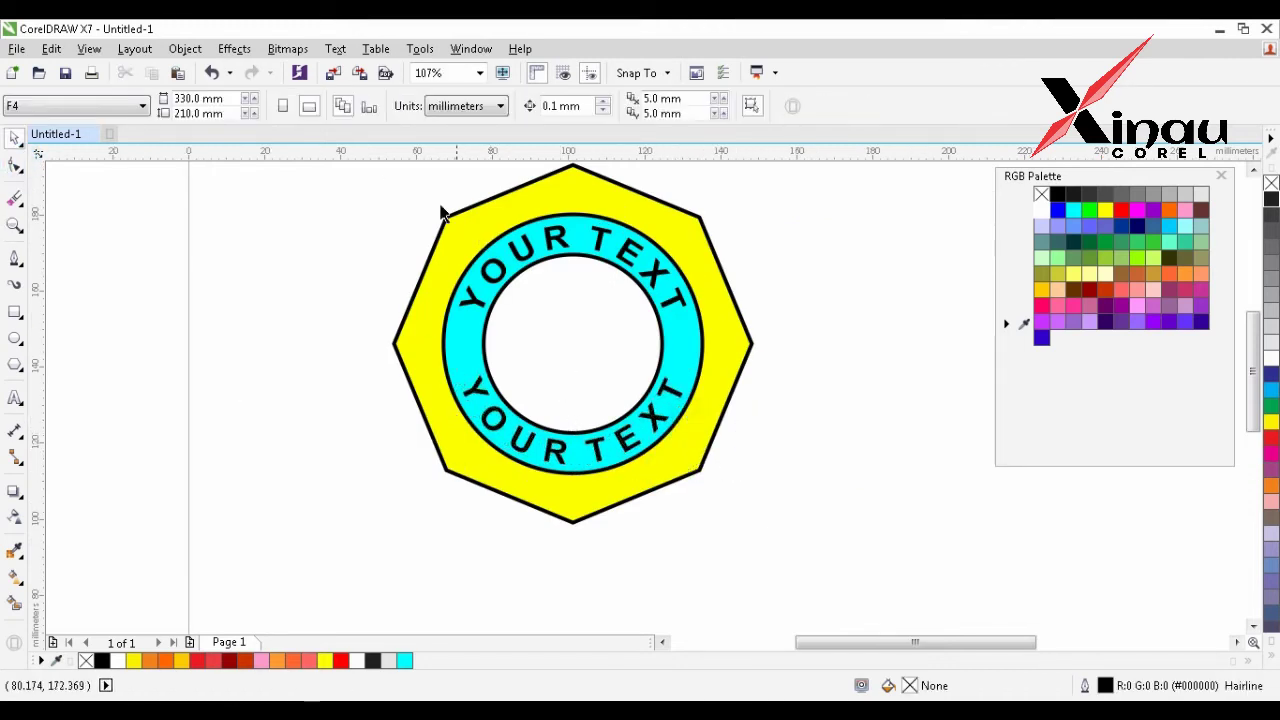
- Change the fill of the ring behind the curved texts to pale cyan
key("F4")
left_click(745, 398)
left_click(757, 366, "ctrl")
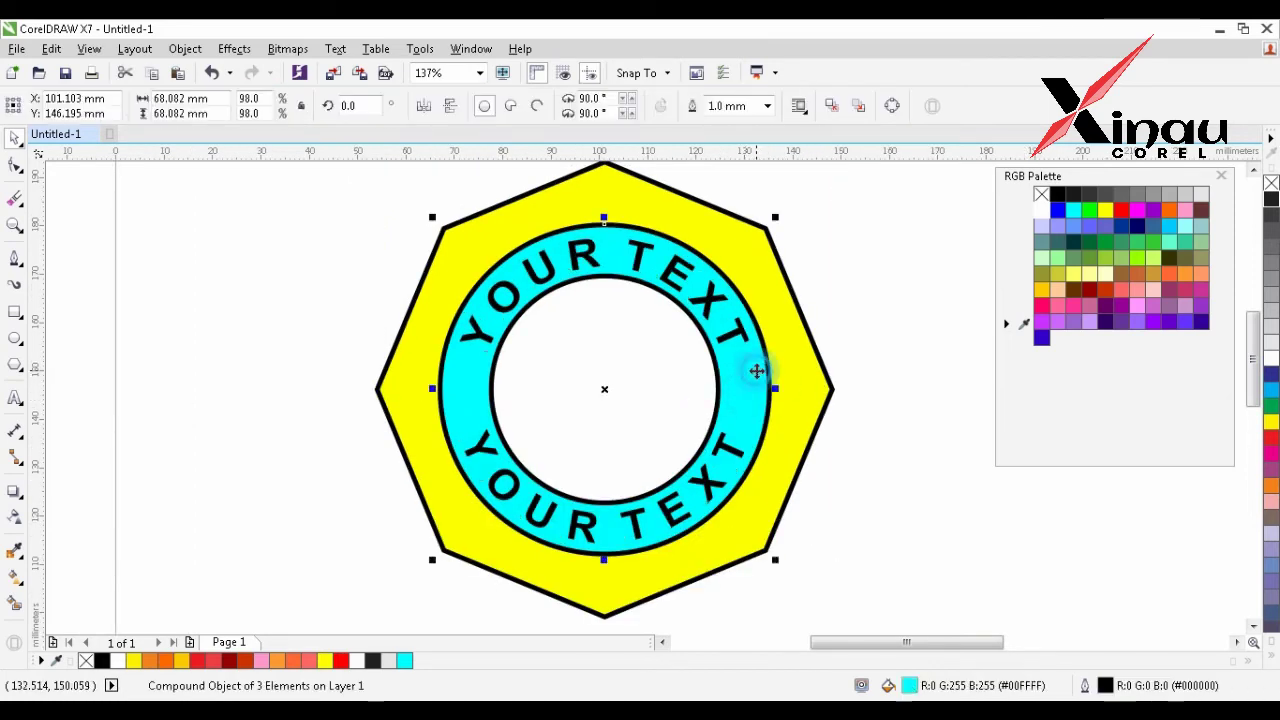
left_click(1186, 222)
left_click(860, 483)
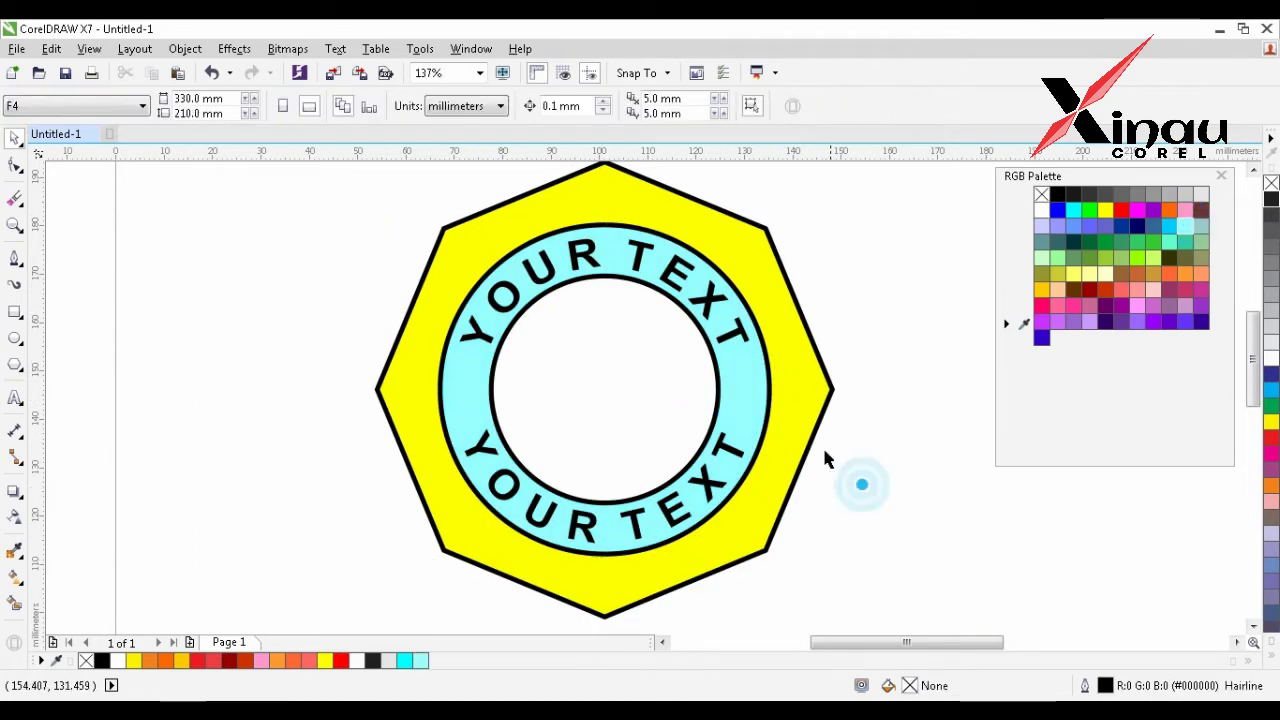
- Color the upper and lower curved texts red
left_click(789, 366)
left_click(737, 330)
left_click(737, 330, "ctrl")
left_click(1121, 212)
left_click(728, 447, "ctrl")
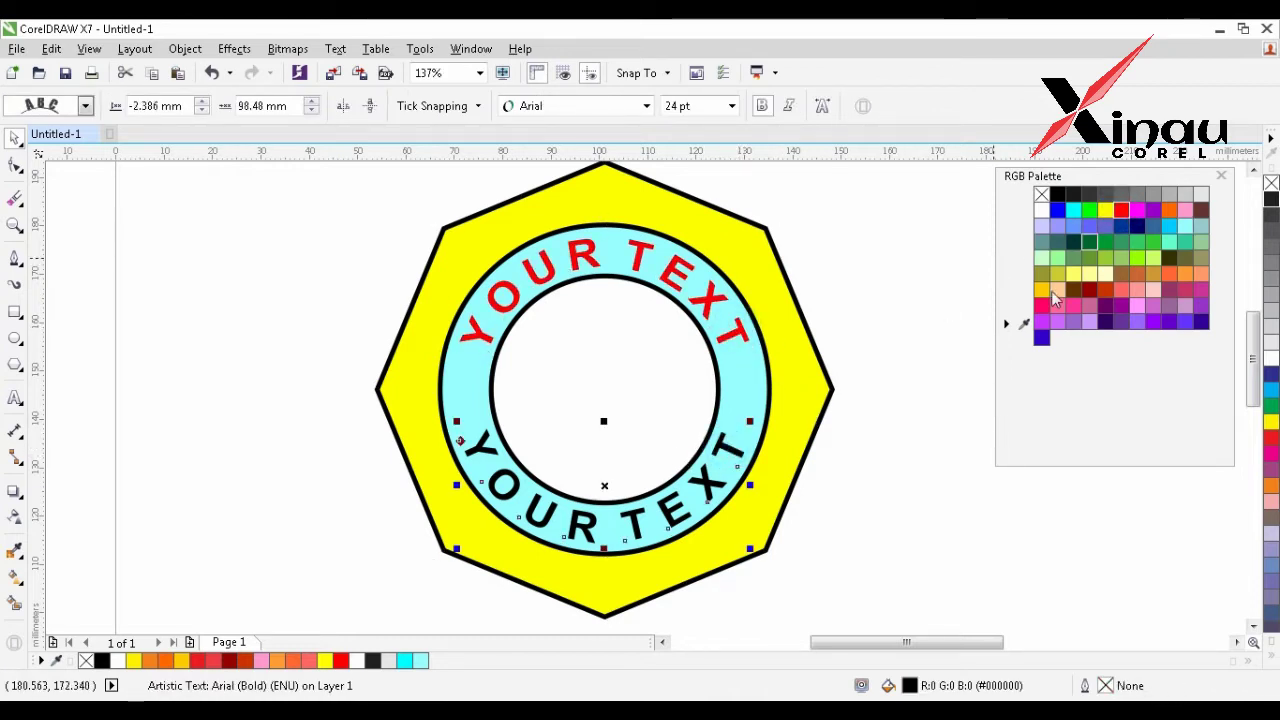
left_click(1121, 210)
left_click(889, 554)
- Change the outline color of both circles and the octagon to blue
left_click(542, 350)
left_click(472, 295, "shift")
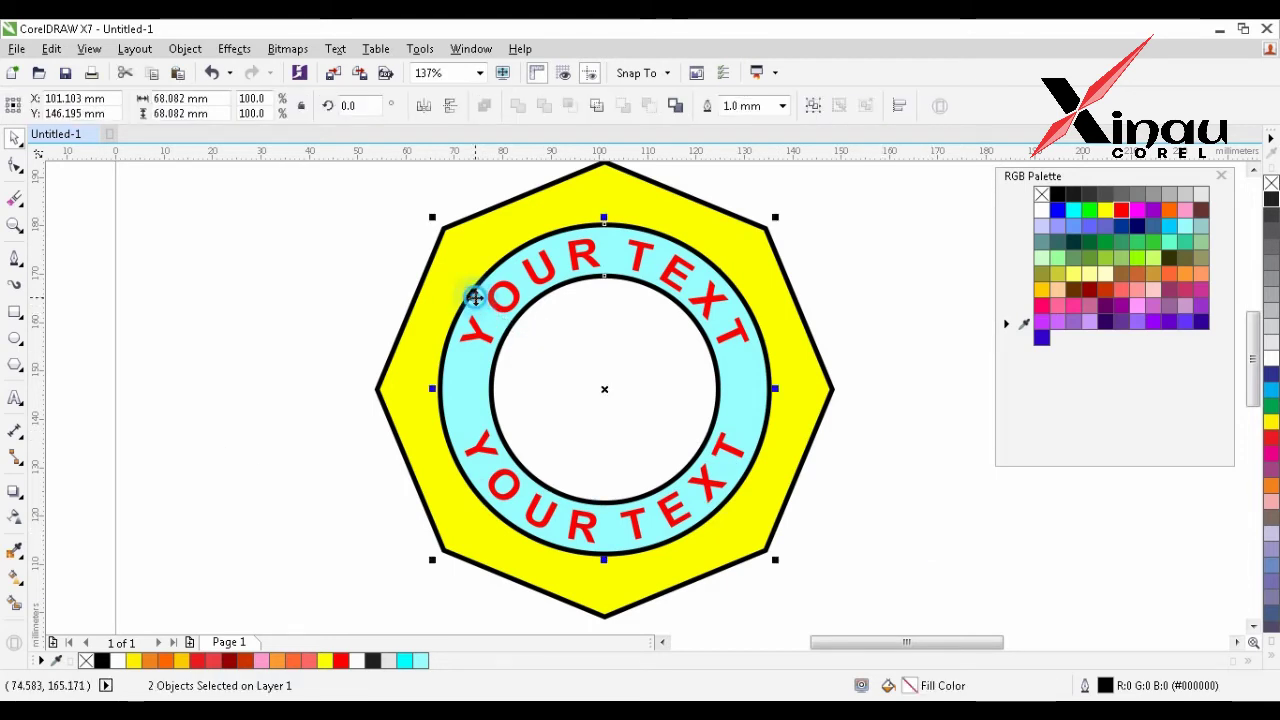
right_click(1058, 212)
left_click(888, 258)
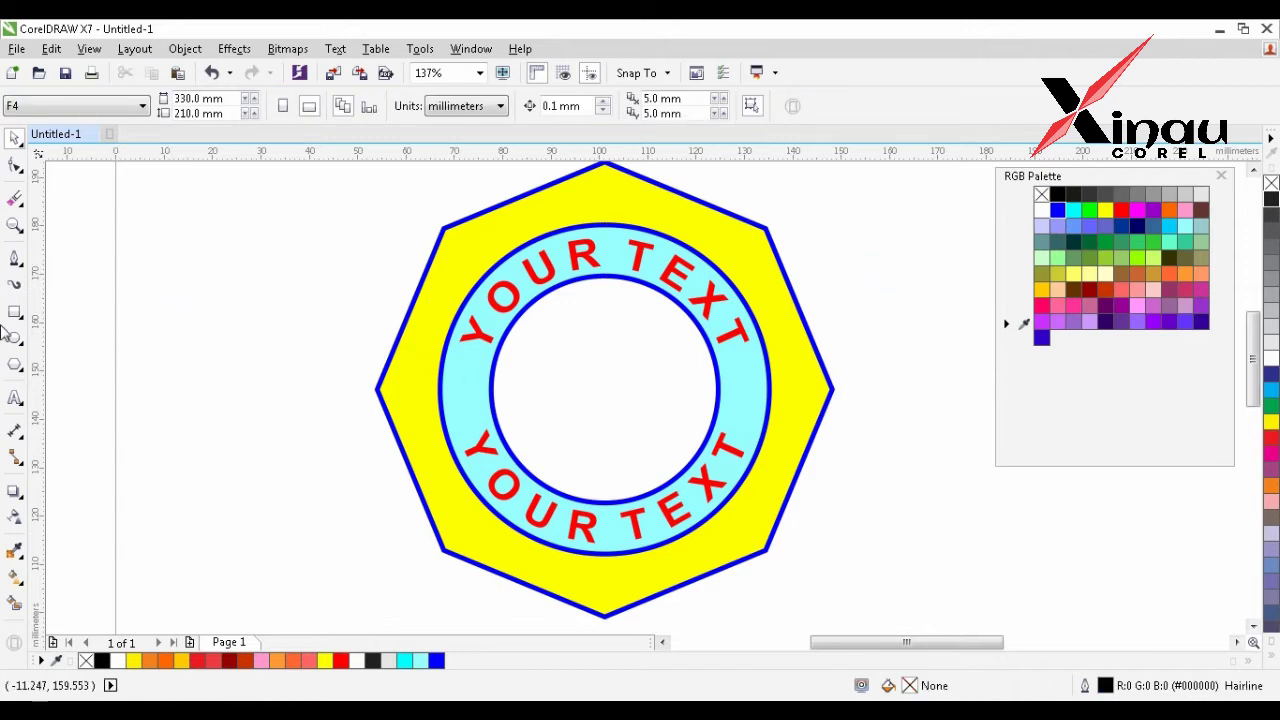
- Add the artistic text "YT" beside the badge and set its font to Back to Black Demo
left_click(16, 398)
left_click(152, 371)
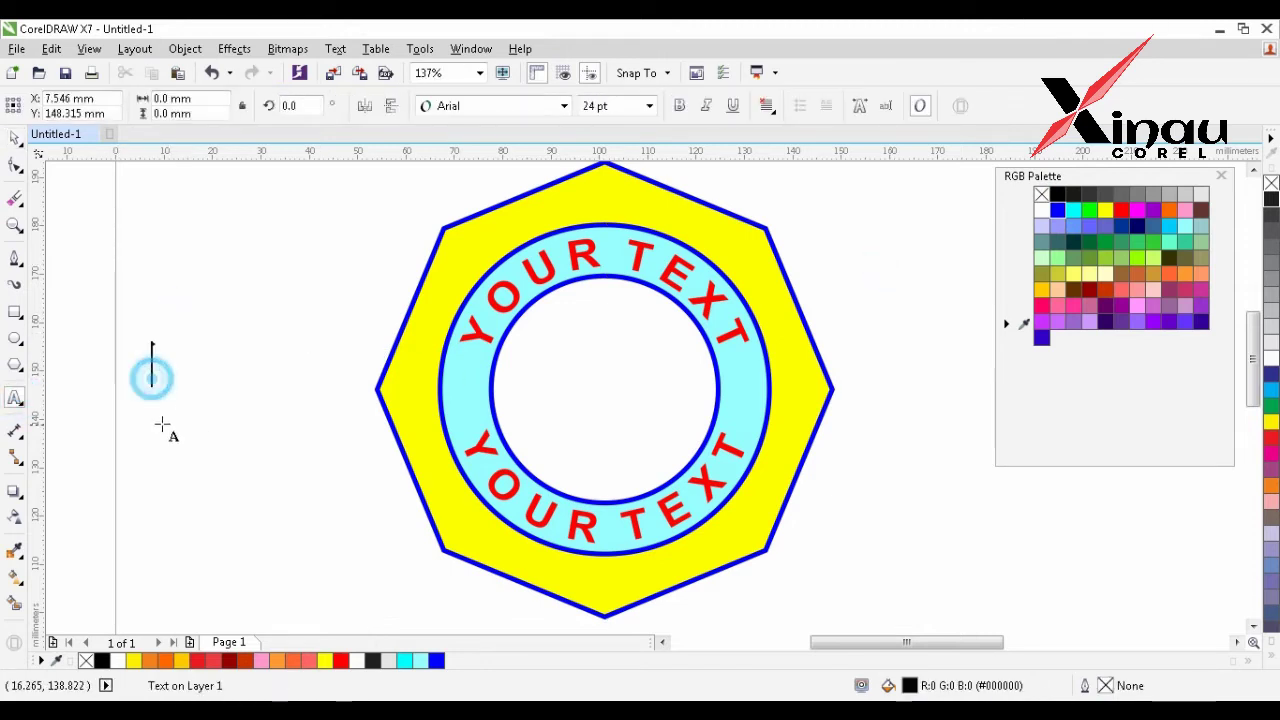
type("YT")
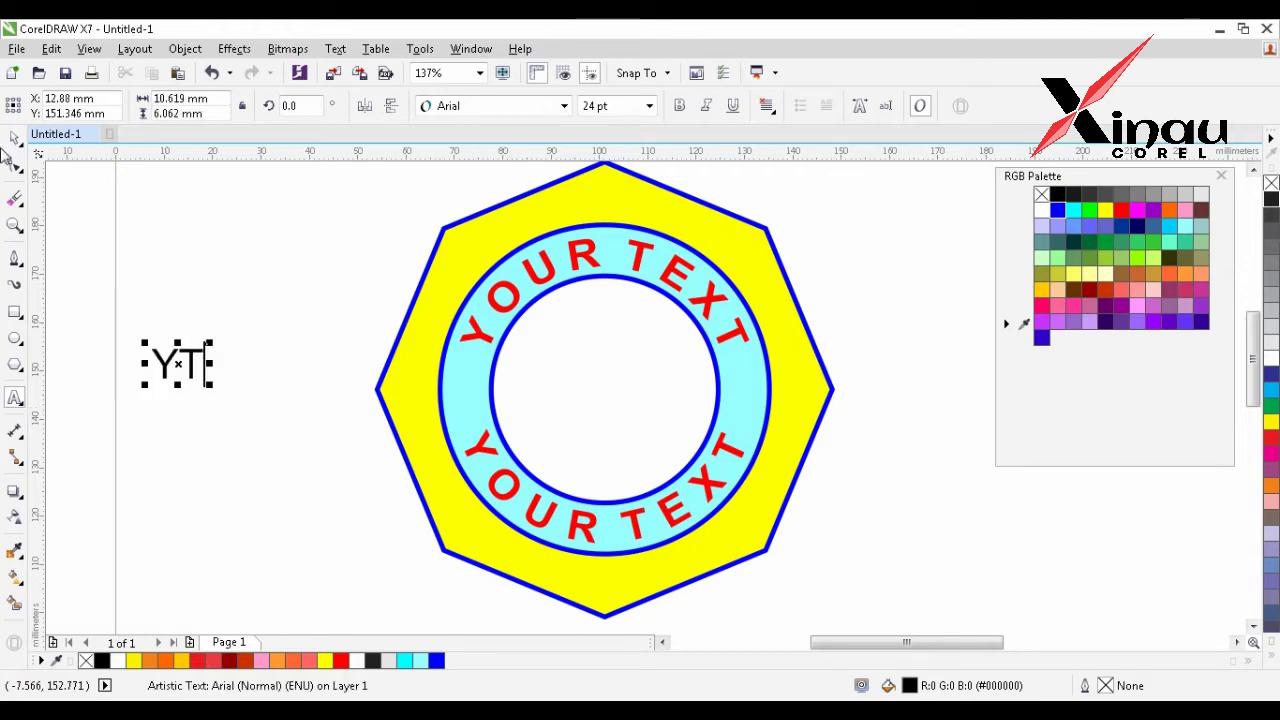
left_click(552, 108)
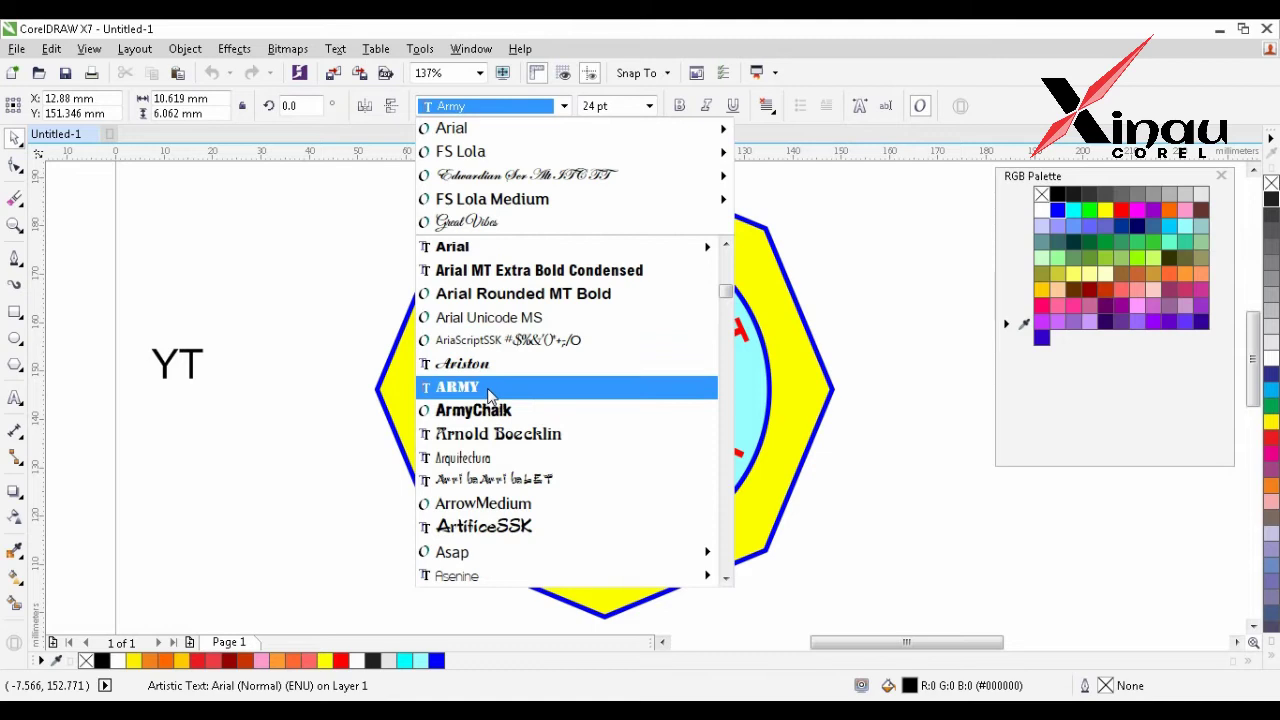
scroll(485, 503, "down", 5)
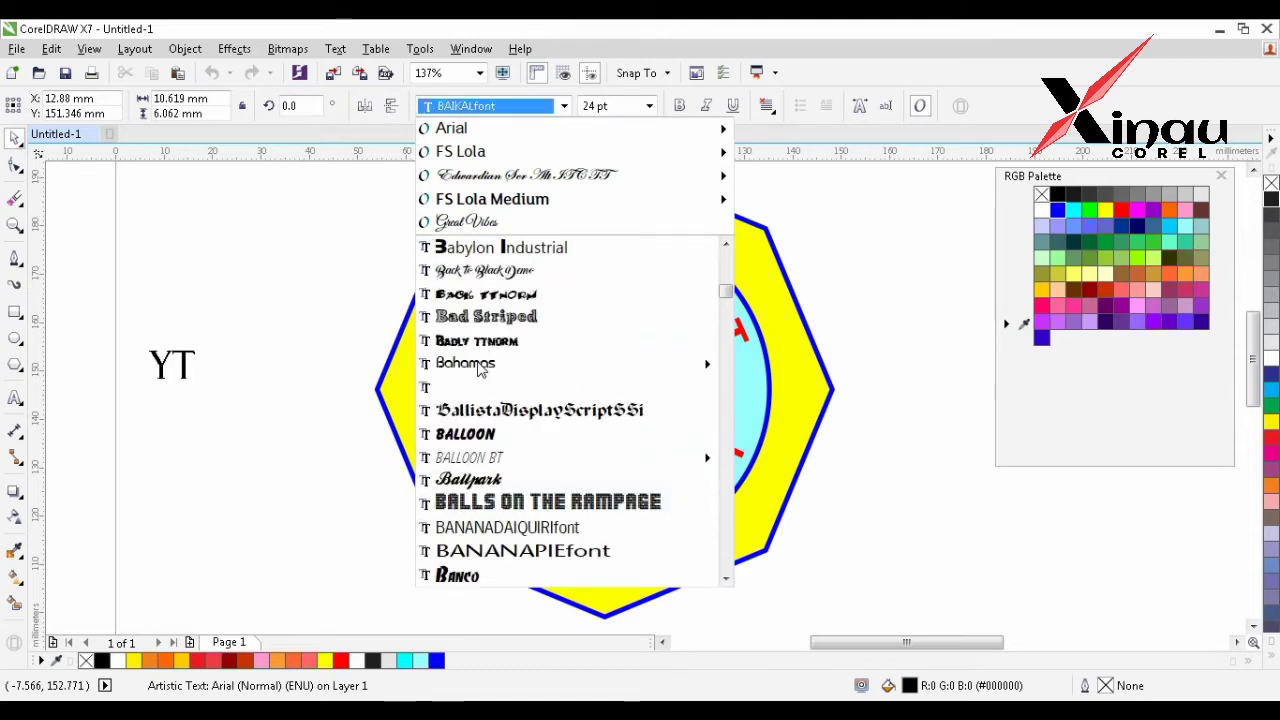
left_click(480, 270)
- Center the "YT" text inside the badge's inner circle and enlarge it to about 39 mm wide
left_click(549, 338, "shift")
key("c")
key("e")
left_click(588, 321, "shift")
mouse_move(655, 366)
left_mouse_down()
mouse_move(704, 333)
mouse_move(645, 352)
left_mouse_up()
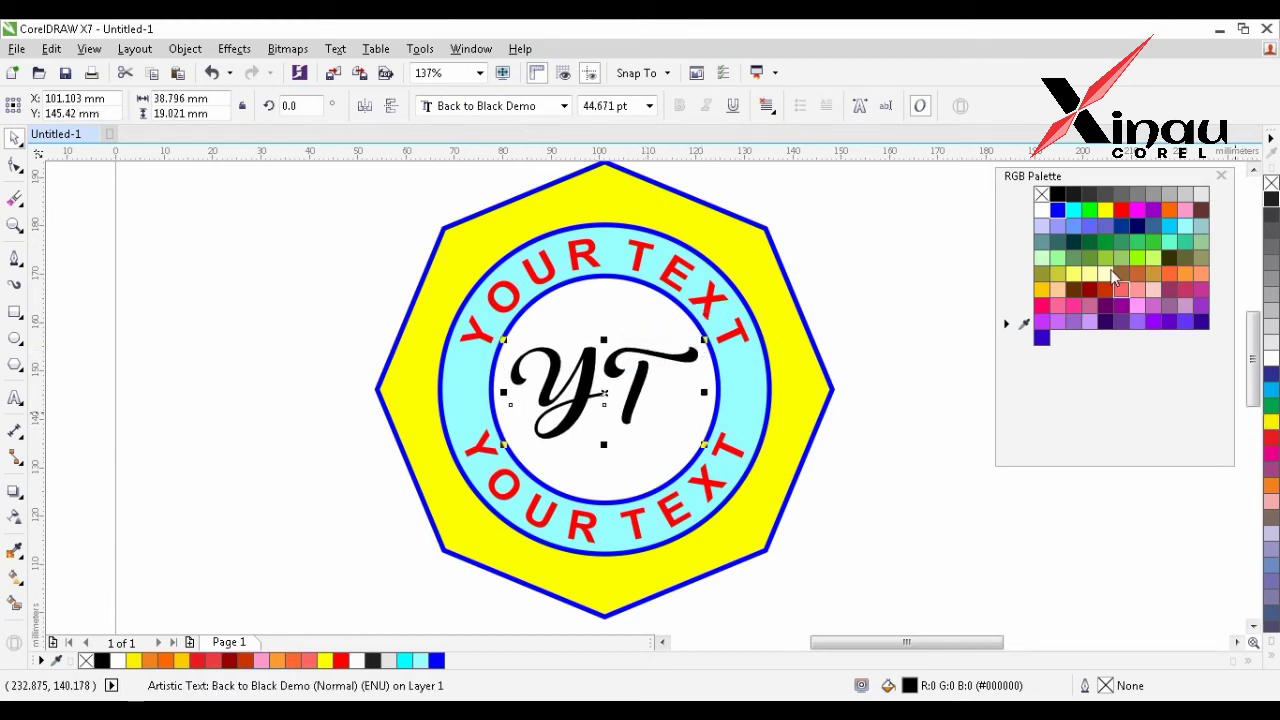
- Color the "YT" monogram red
left_click(1121, 209)
left_click(882, 296)
left_click(764, 258)
left_click(863, 289)
- Move the complete badge to the left on the page, to about X 65 mm
scroll(801, 296, "down", 5)
key("F2")
left_click_drag(703, 231, 919, 488)
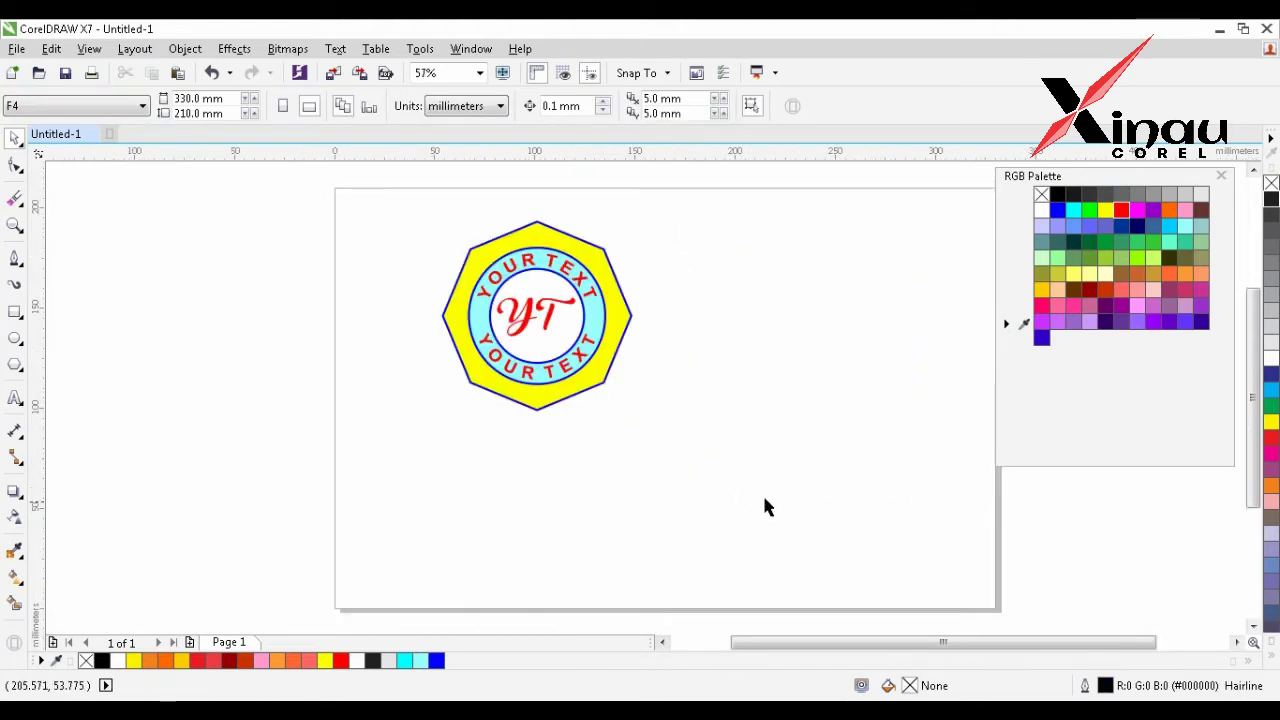
key("ctrl+a")
left_click_drag(580, 265, 507, 265)
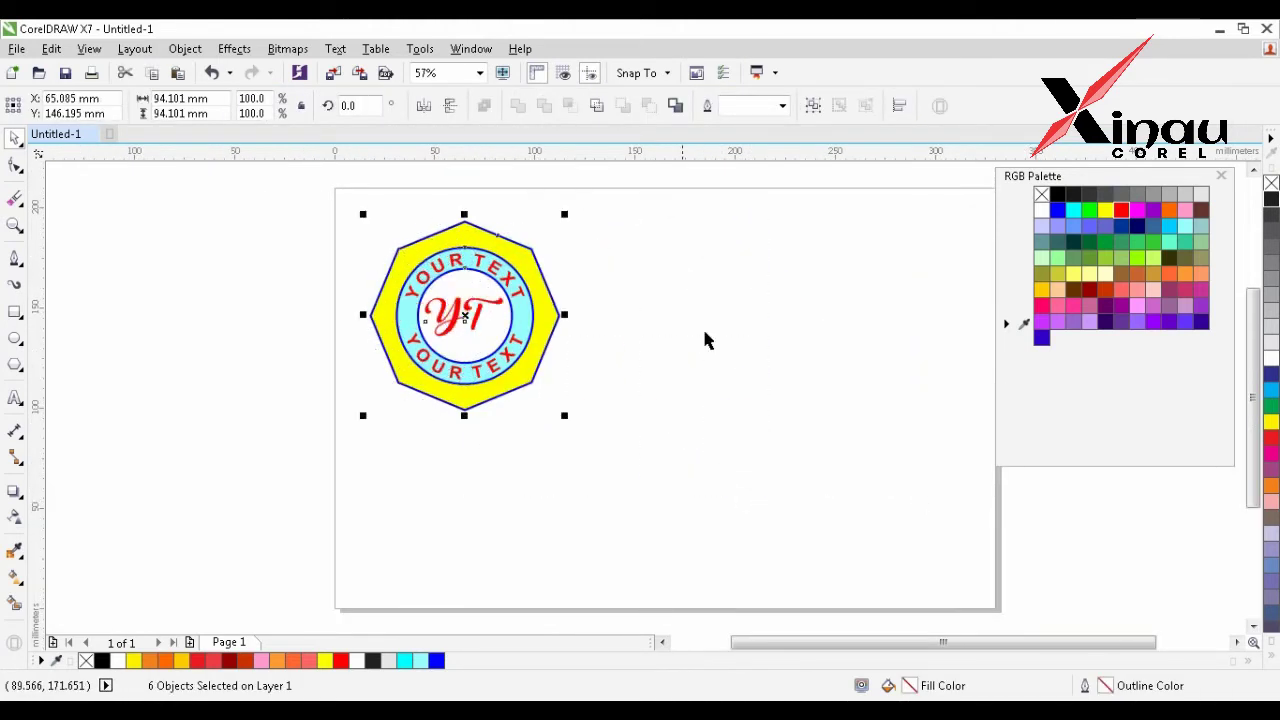
left_click(704, 340)
- Copy and paste the whole badge and place the duplicate to the right of the original
scroll(688, 516, "up", 1)
left_click_drag(688, 516, 184, 154)
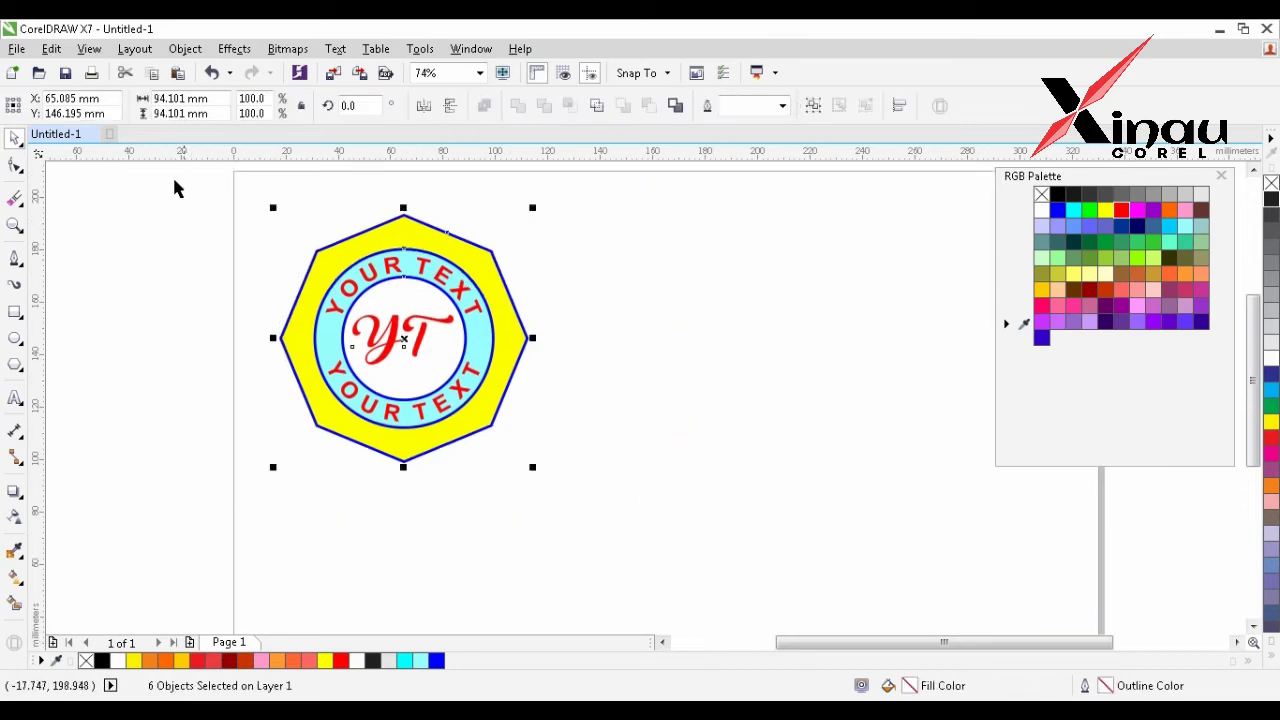
left_click(52, 49)
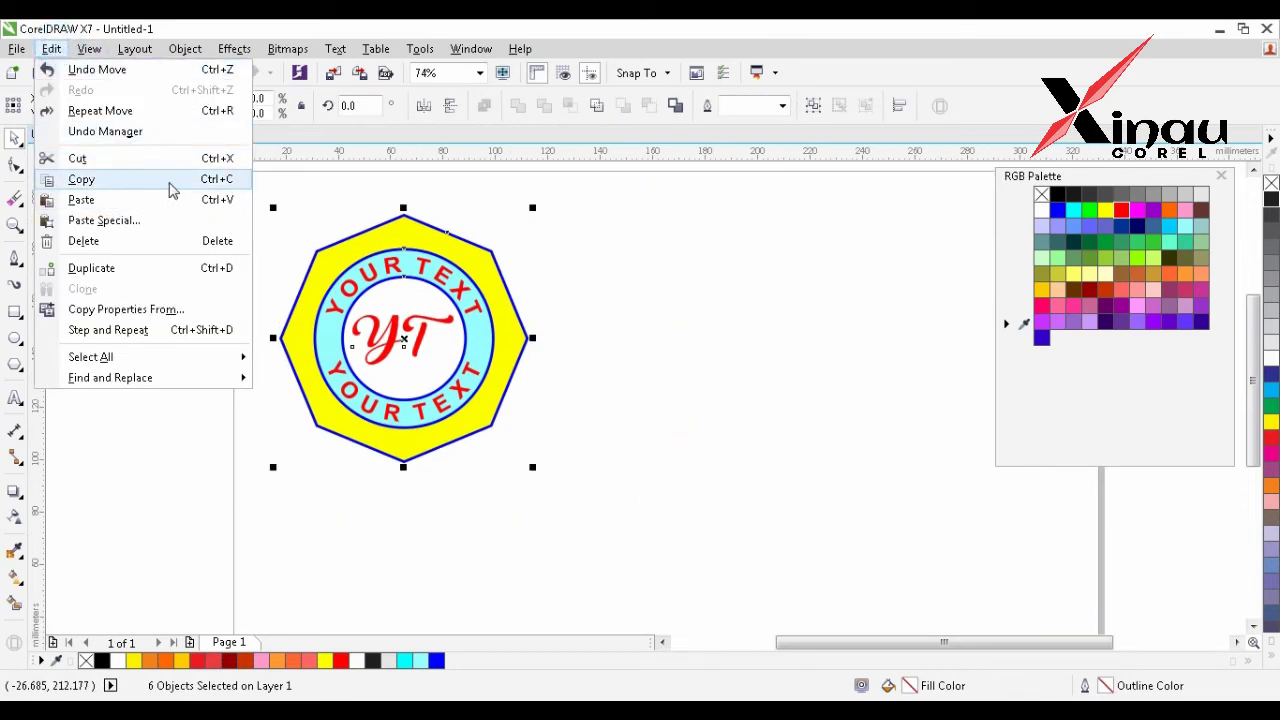
left_click(170, 184)
left_click(53, 50)
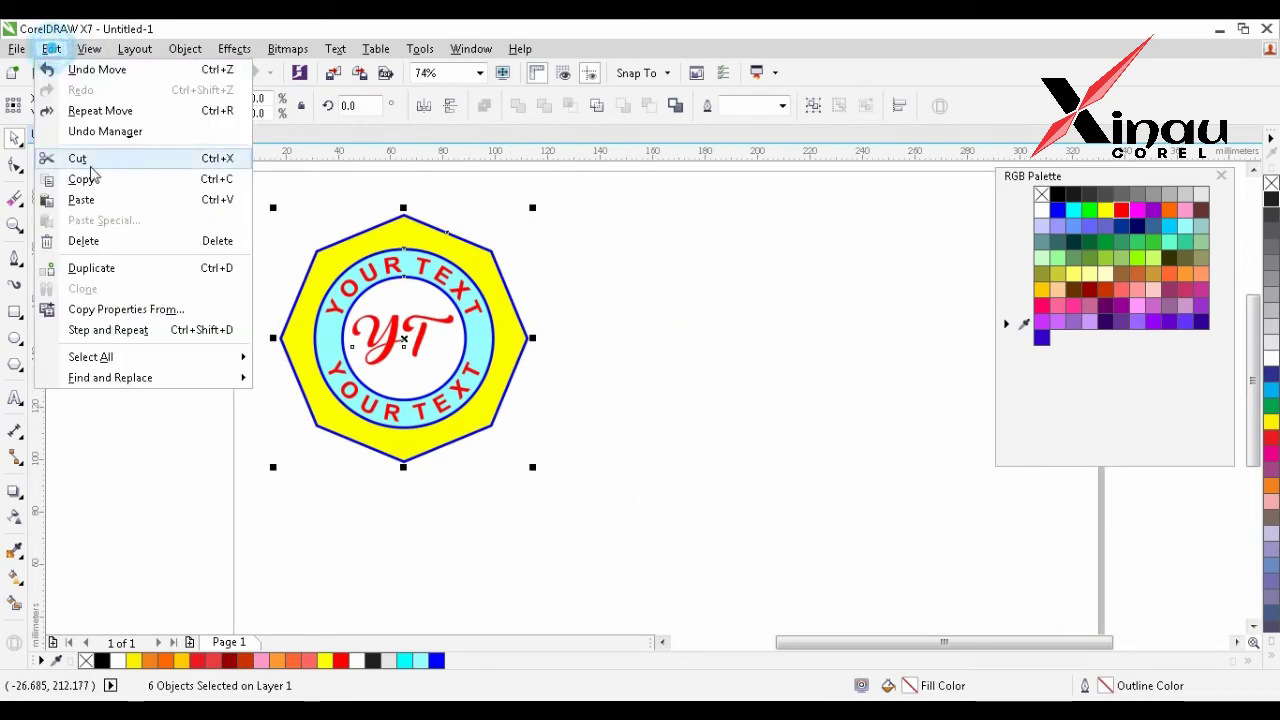
left_click(166, 201)
left_click_drag(400, 273, 664, 273)
left_click(855, 309)
- Change the duplicate badge's outer polygon to 10 sides
key("F2")
left_click_drag(410, 192, 862, 554)
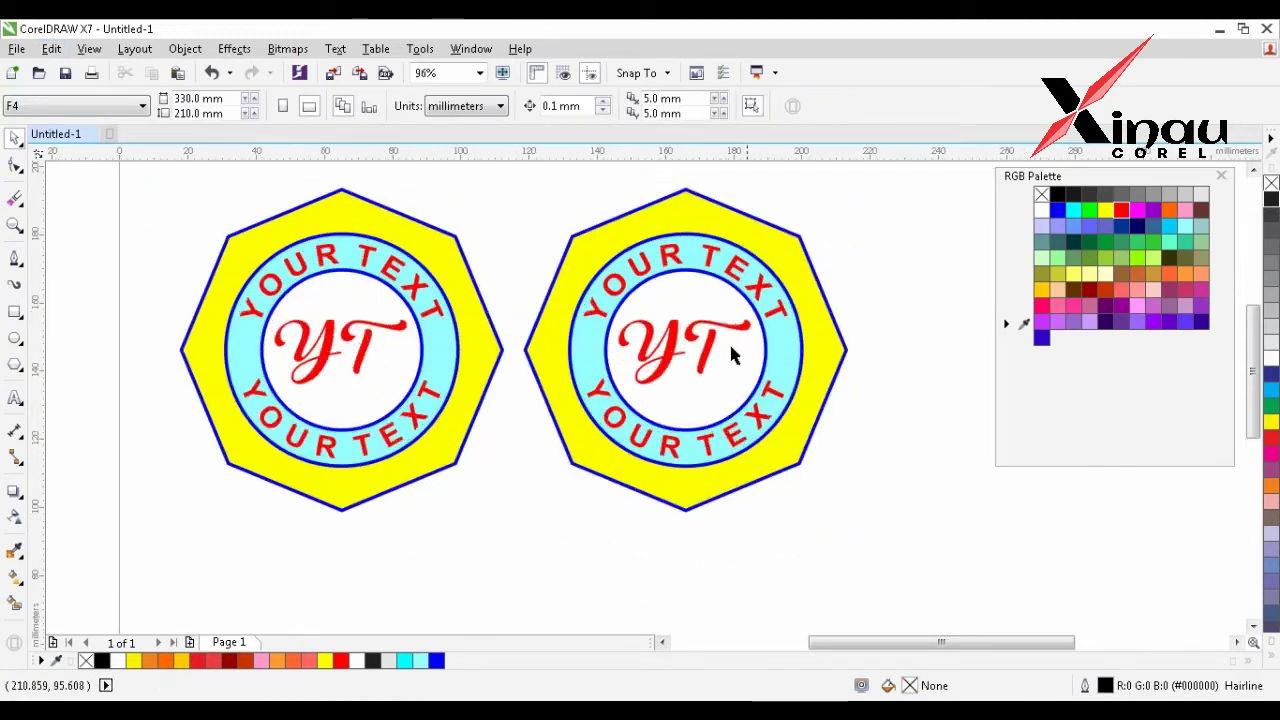
left_click(710, 232)
left_click(527, 104)
left_click(527, 104)
- Reshape the duplicate's ten-sided polygon into a skewed ten-pointed star and shrink it around its center to about 83 mm wide
left_click(15, 164)
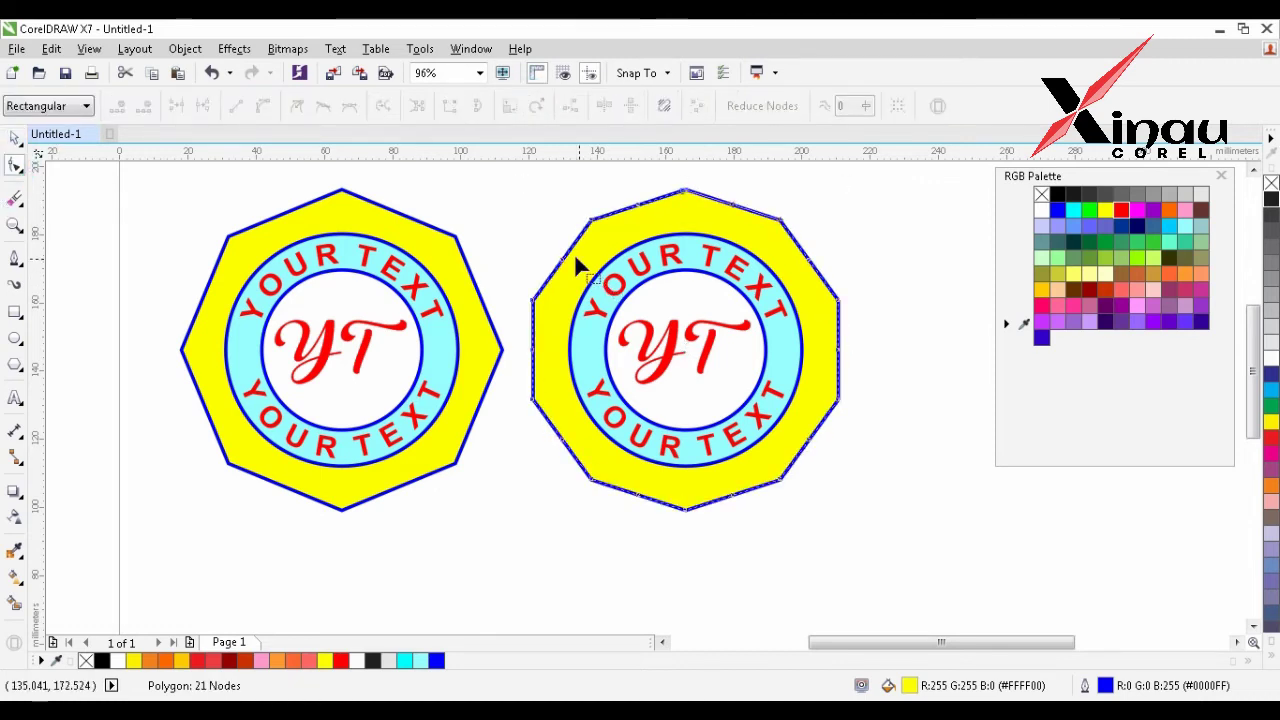
left_click_drag(562, 262, 589, 280)
key("space")
key("space")
left_click_drag(651, 229, 771, 223)
key("space")
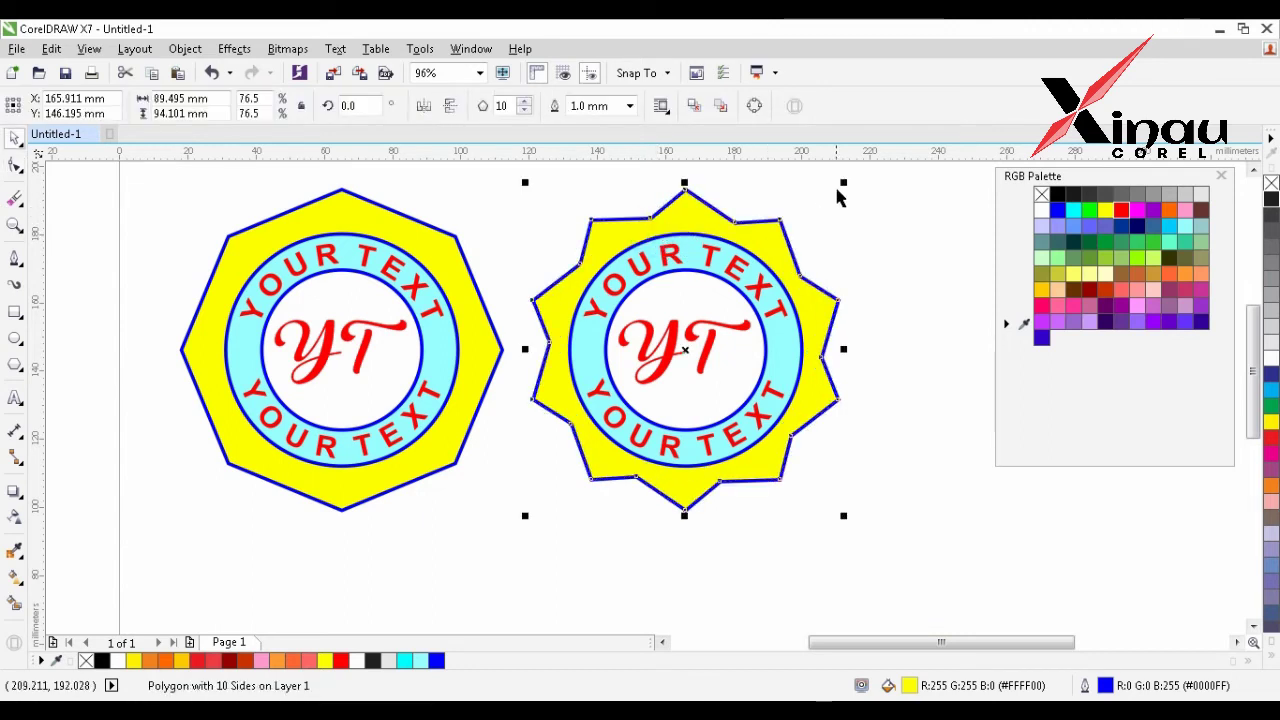
left_click_drag(840, 185, 834, 191)
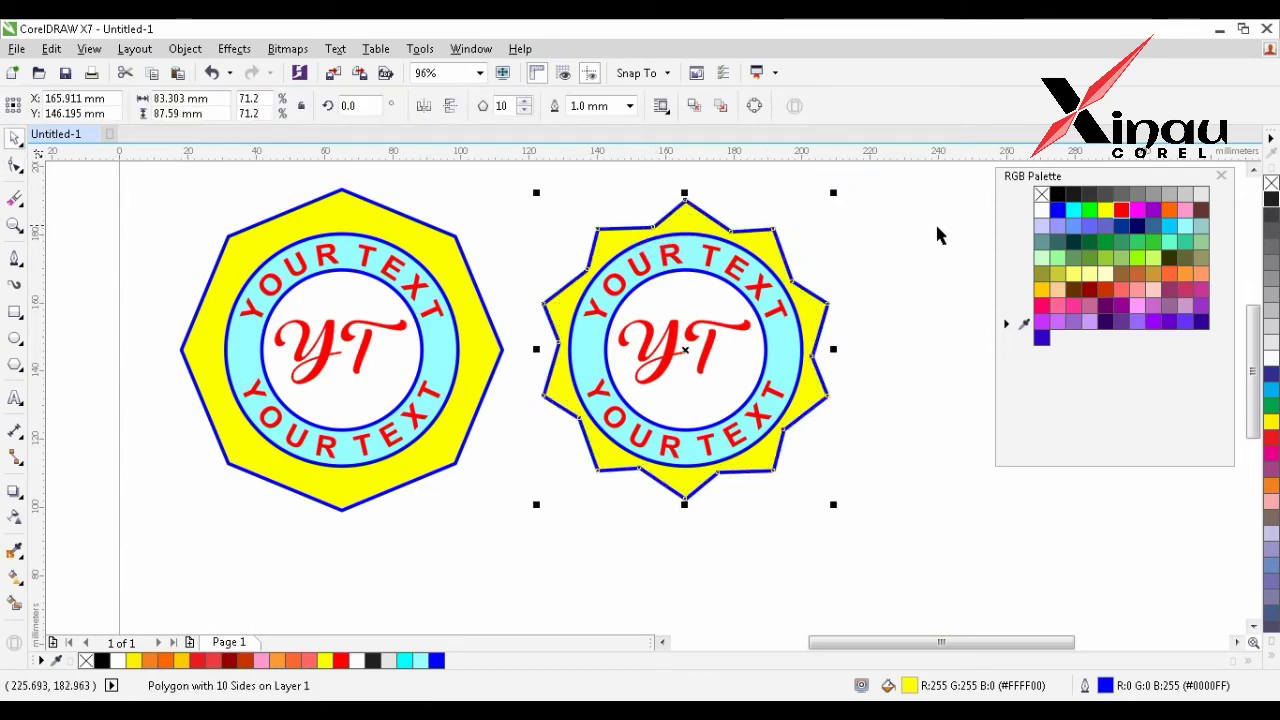
- Fill the star shape with red and remove its outline
left_click(1120, 211)
right_click(1040, 197)
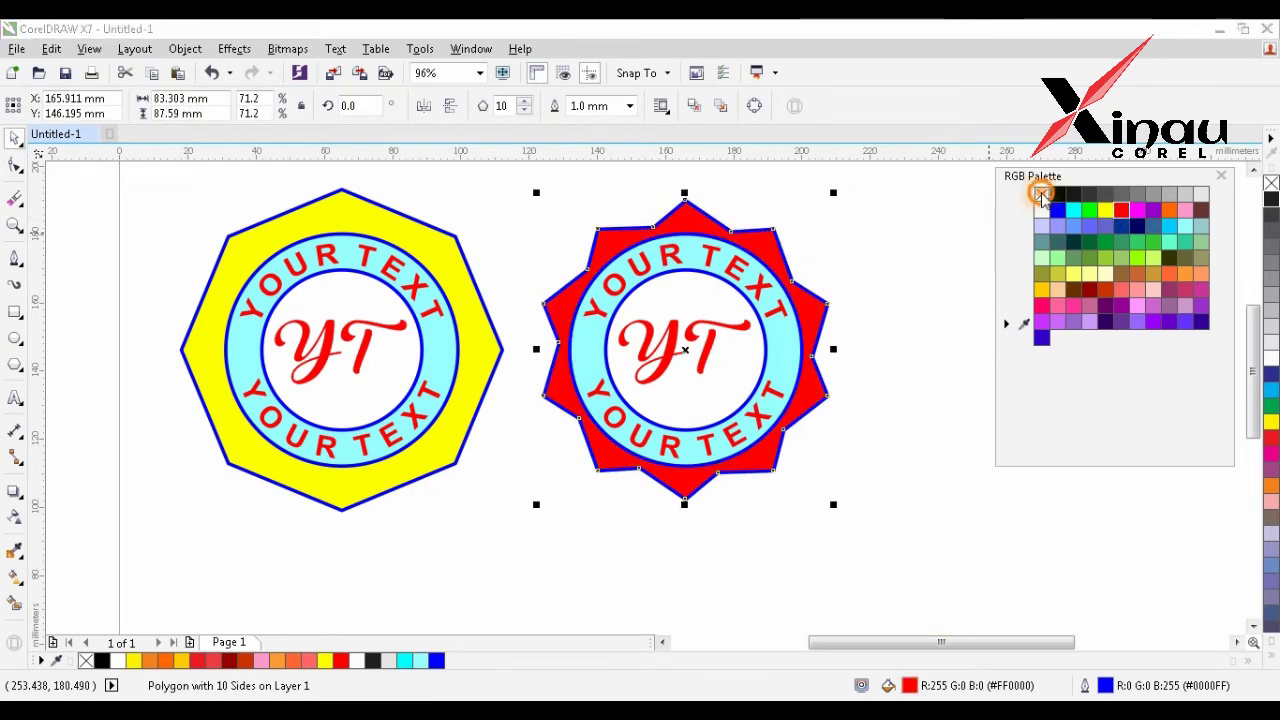
left_click(863, 286)
left_click(773, 268)
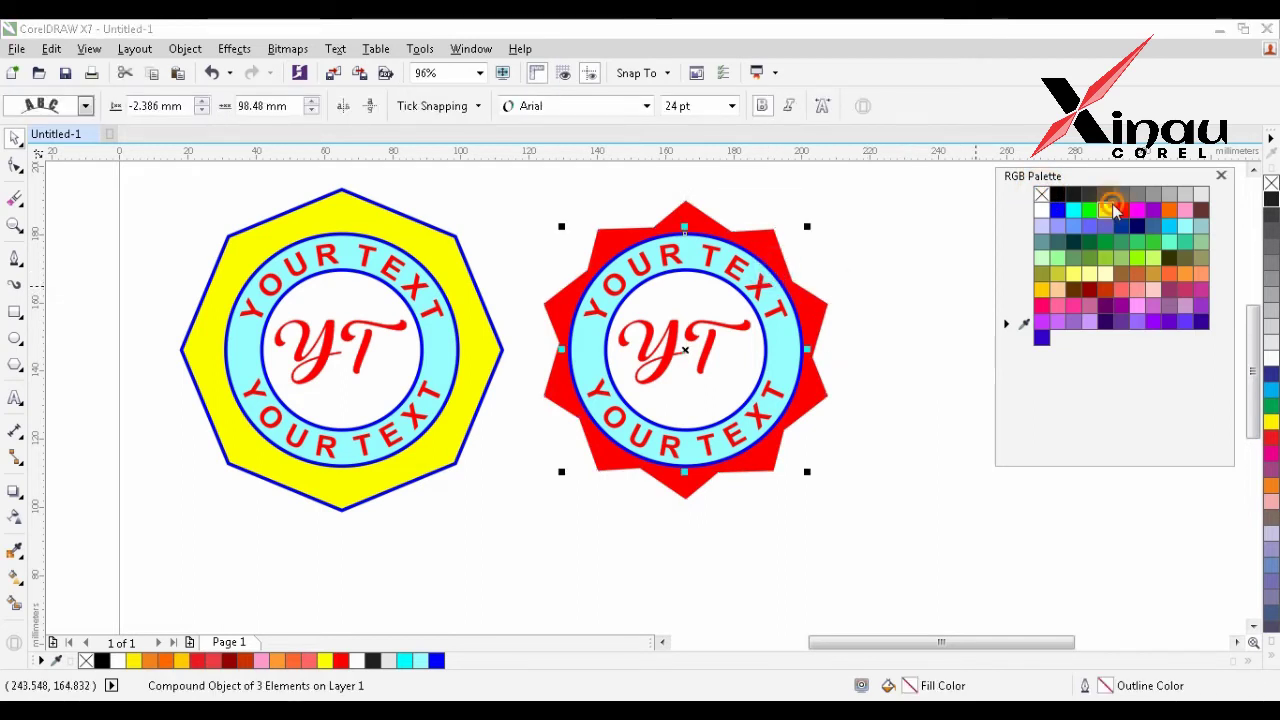
right_click(1105, 209)
scroll(651, 256, "up", 2)
key("ctrl+z")
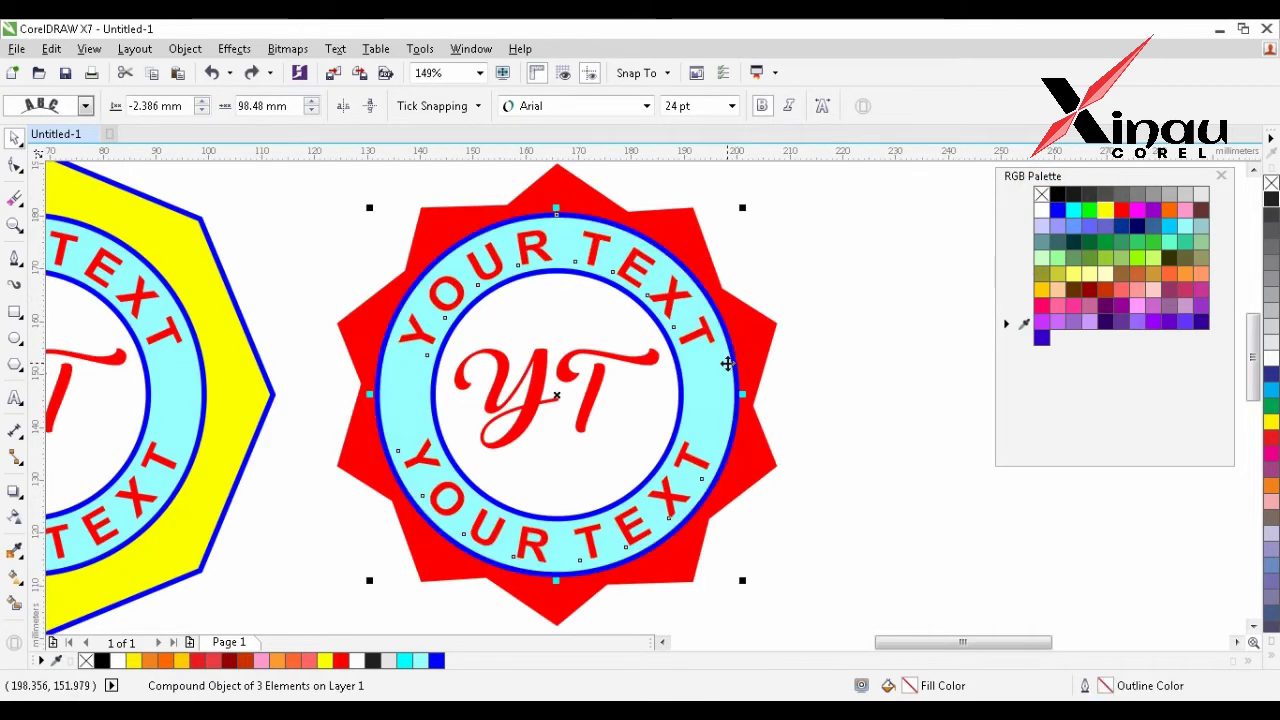
- Give the outer circle of the star badge a yellow outline and a black fill
left_click(729, 366)
right_click(1105, 211)
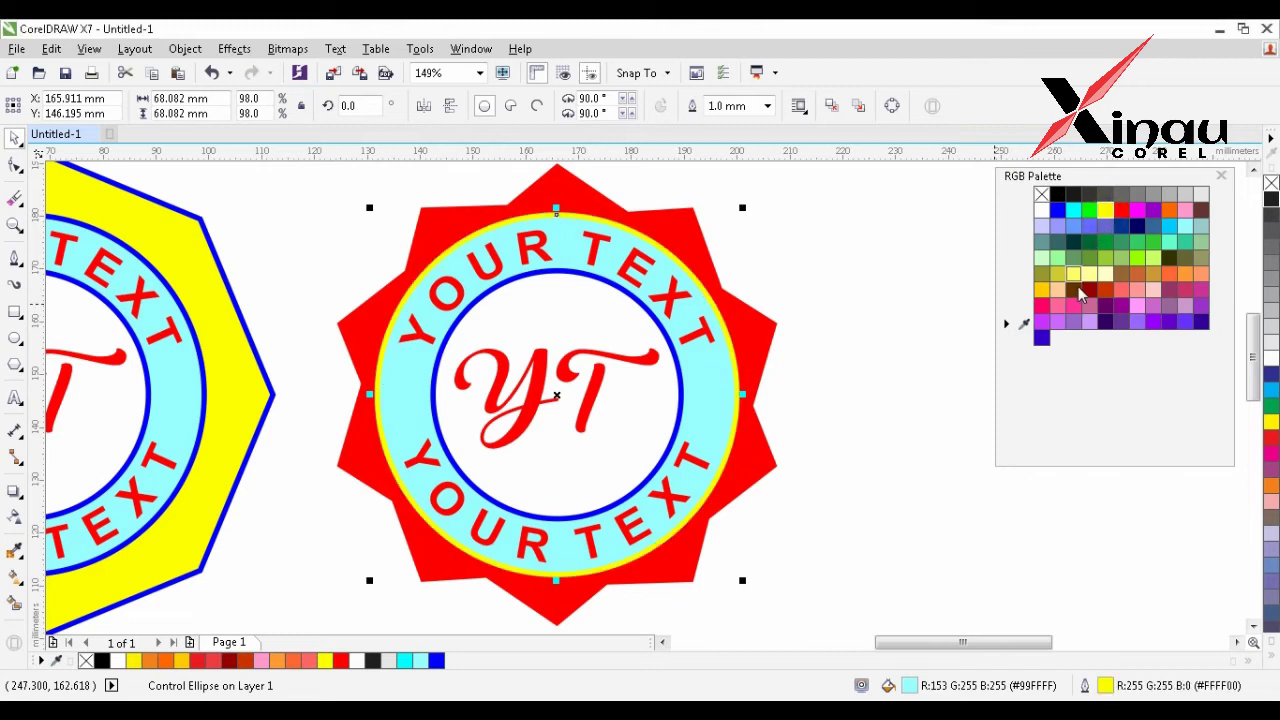
left_click(1057, 194)
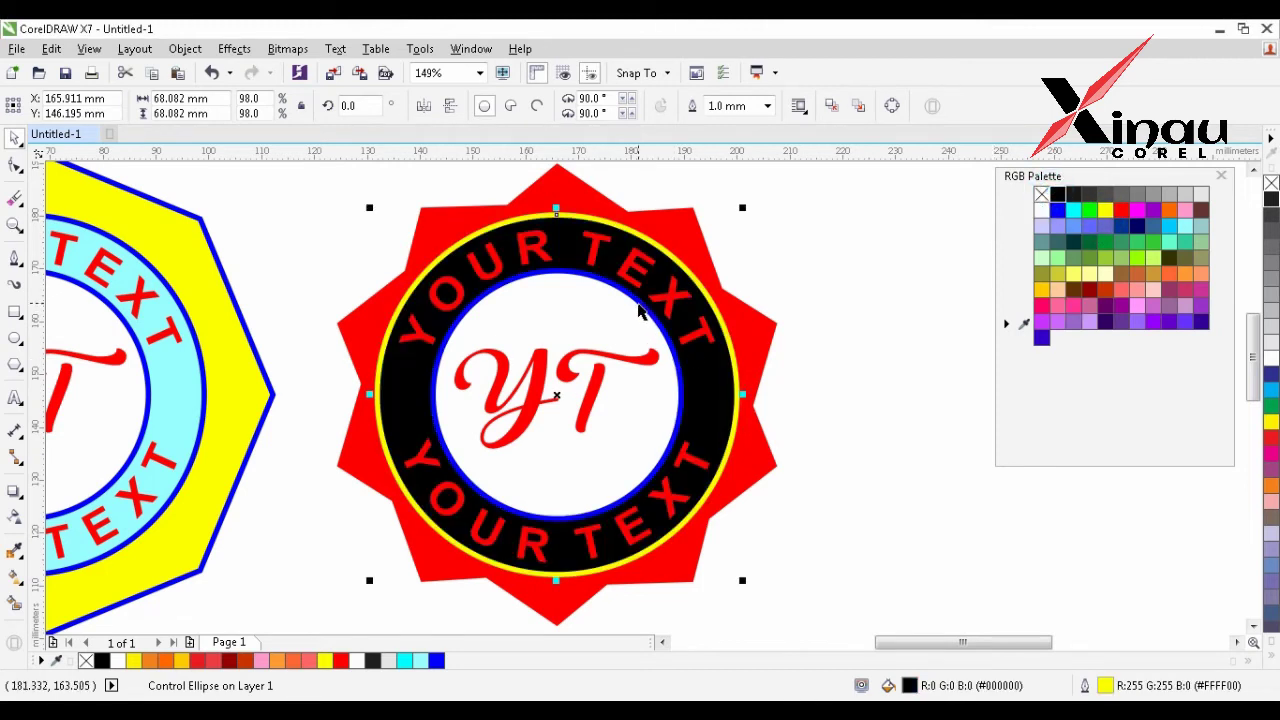
- Change the outline of the star badge's inner circle to yellow
left_click(640, 312)
right_click(1105, 211)
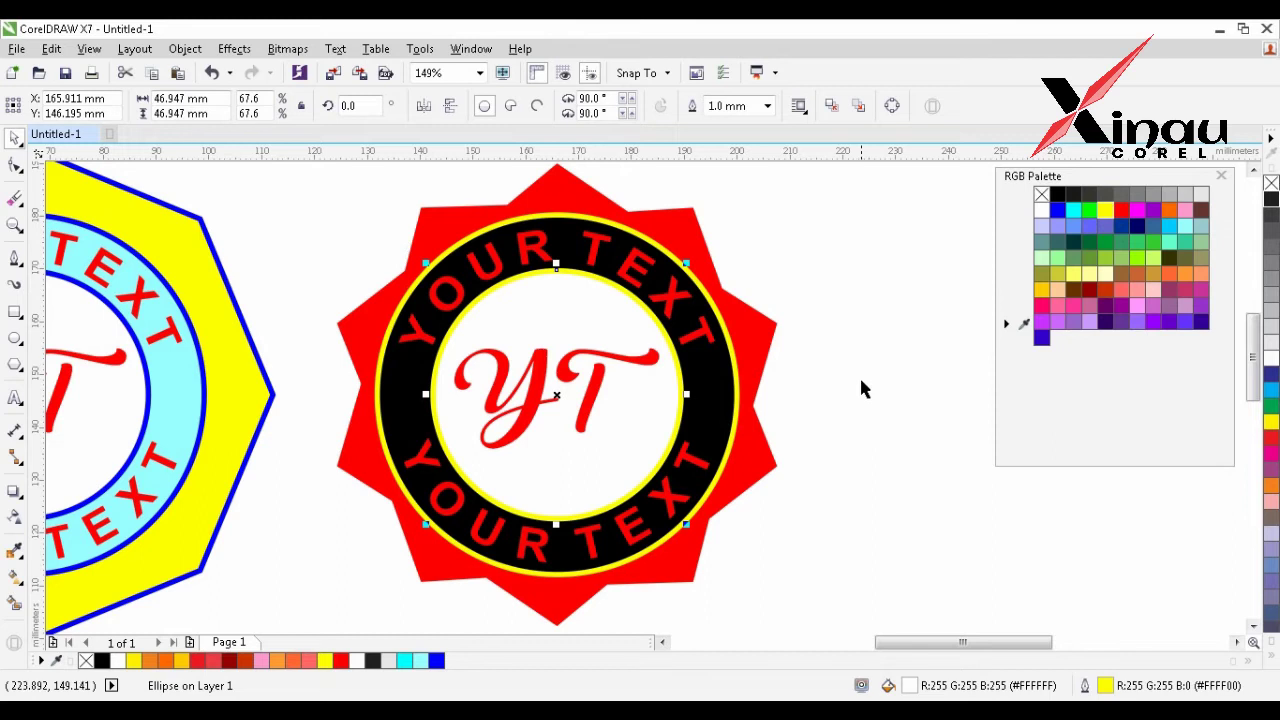
left_click(811, 403)
- Color the upper and lower curved texts of the star badge white
left_click(677, 297)
left_click(672, 295, "ctrl")
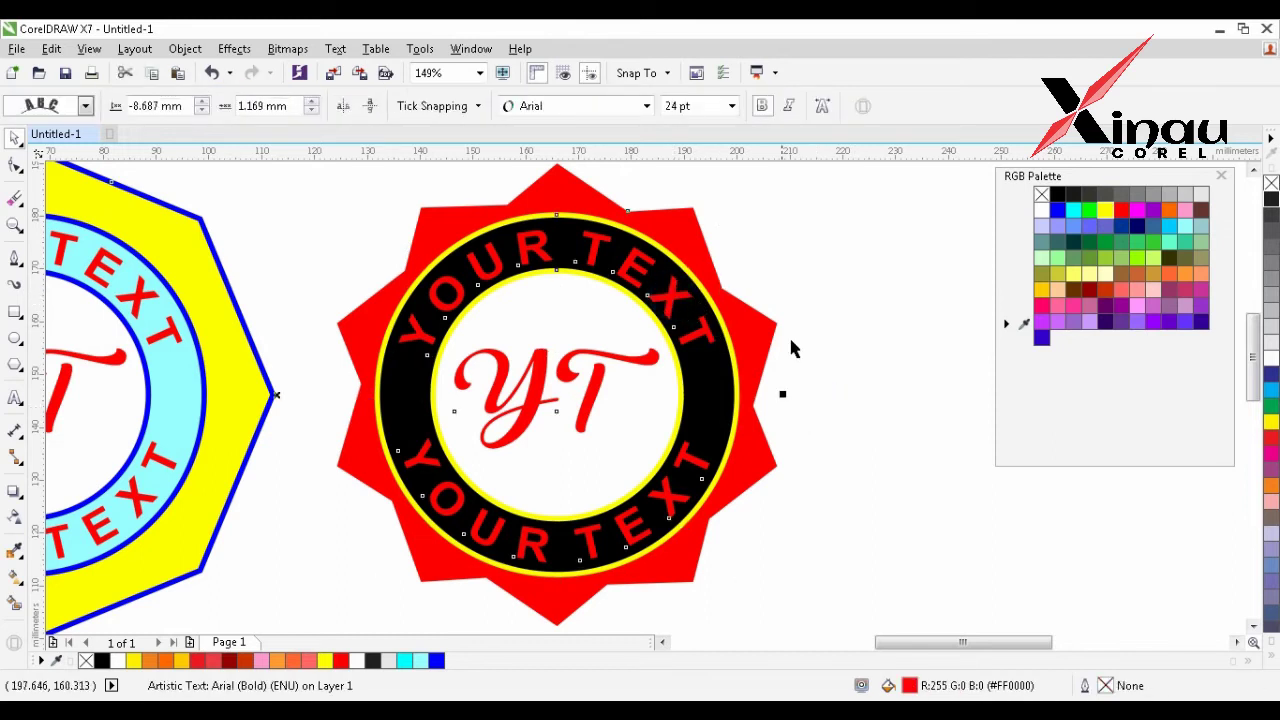
double_click(704, 333)
key("ctrl+a")
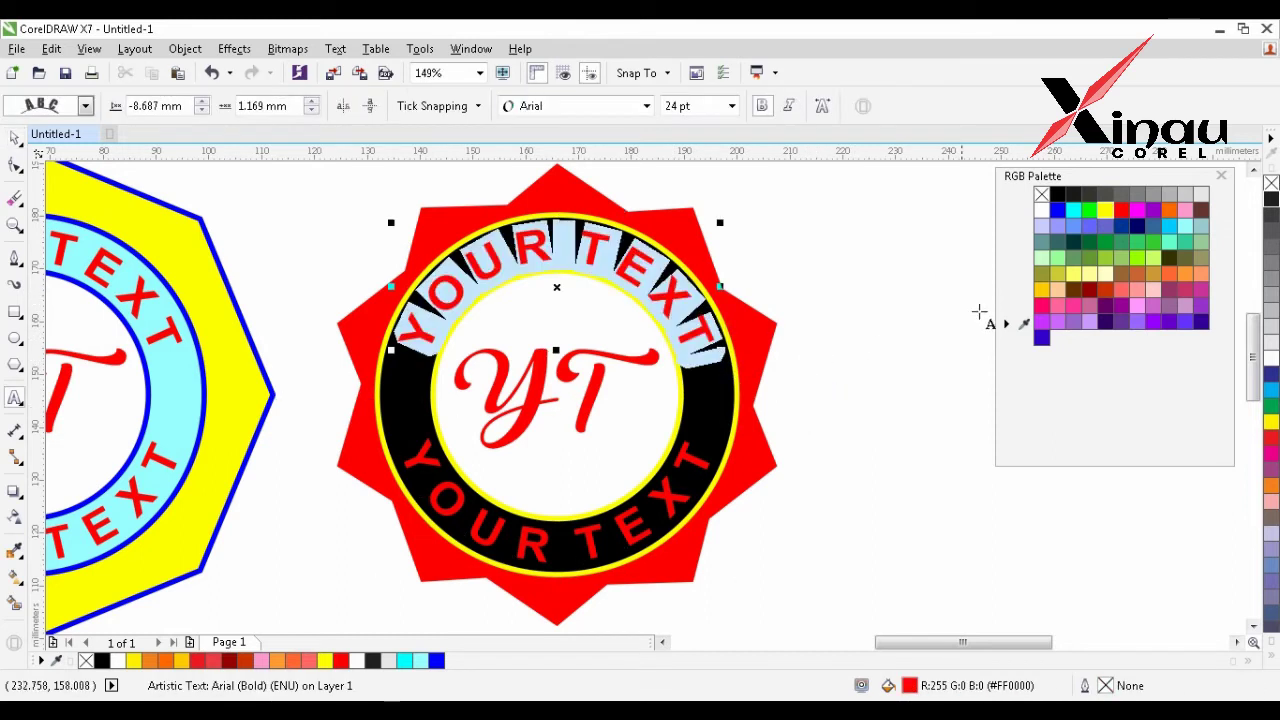
left_click(1042, 210)
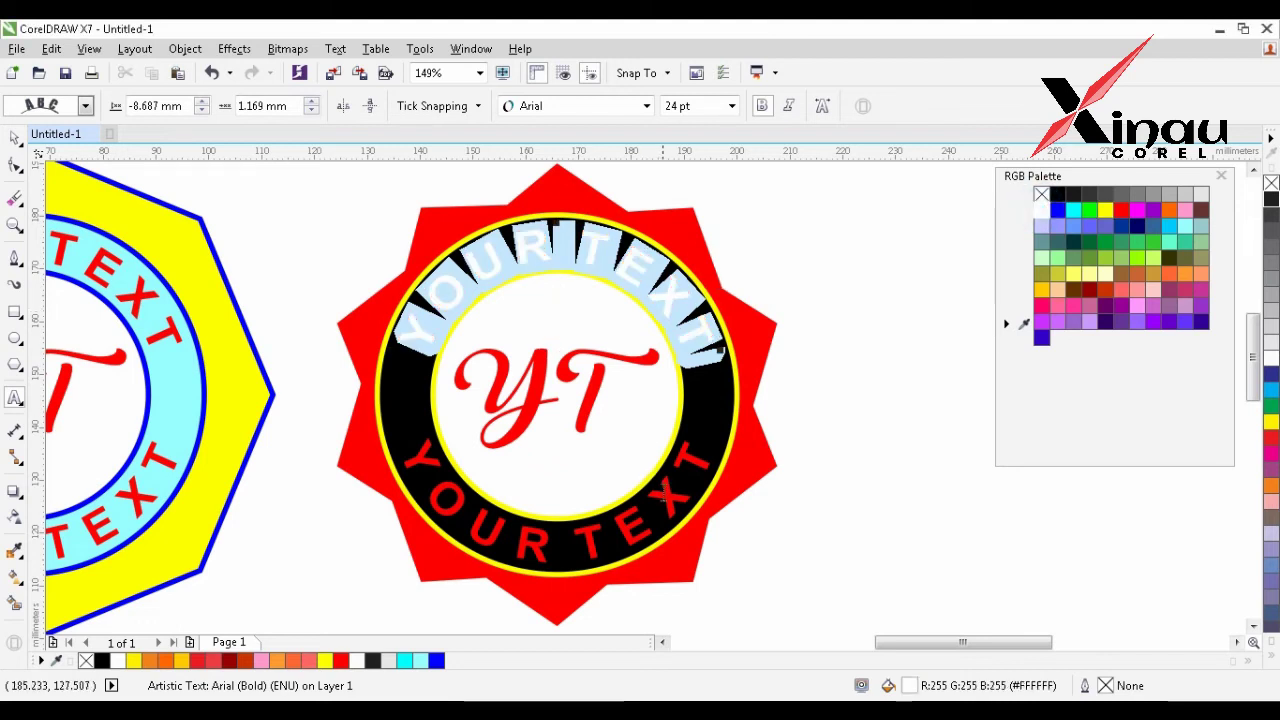
left_click(663, 492)
key("ctrl+a")
left_click(1042, 210)
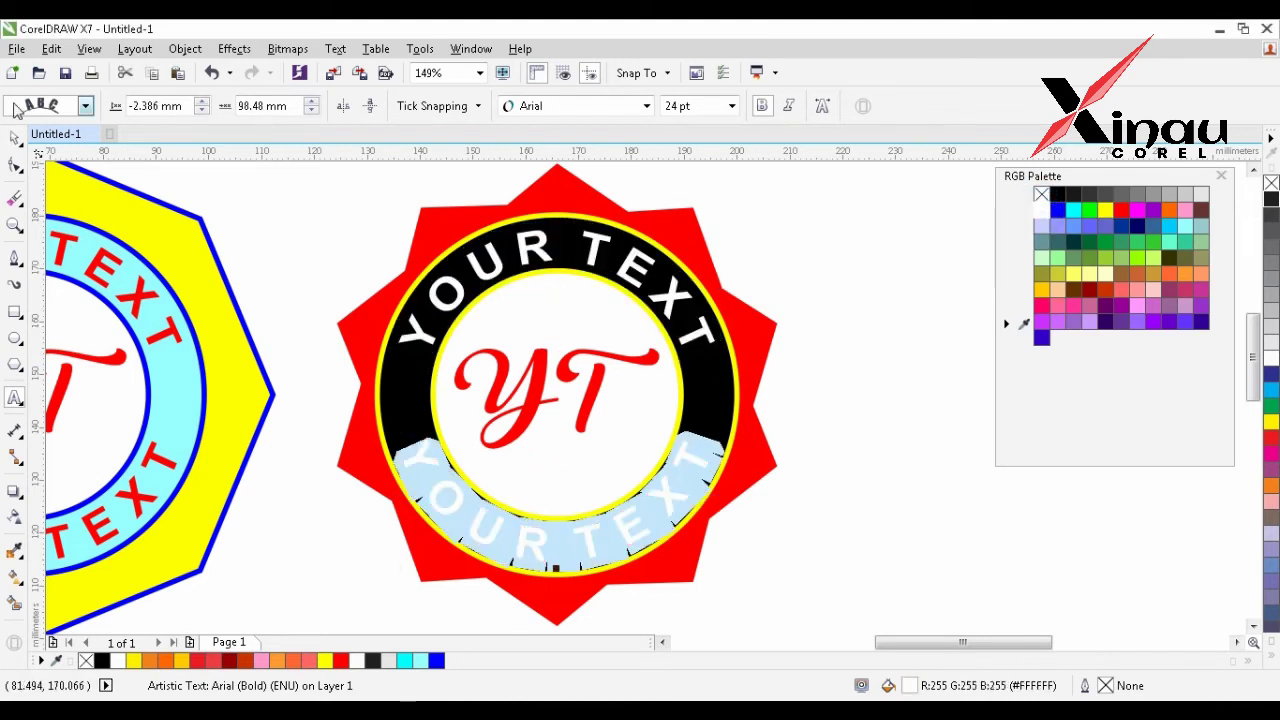
left_click(15, 137)
- Color the star badge's "YT" monogram and the outline of its inner circle dark red
left_click(607, 362)
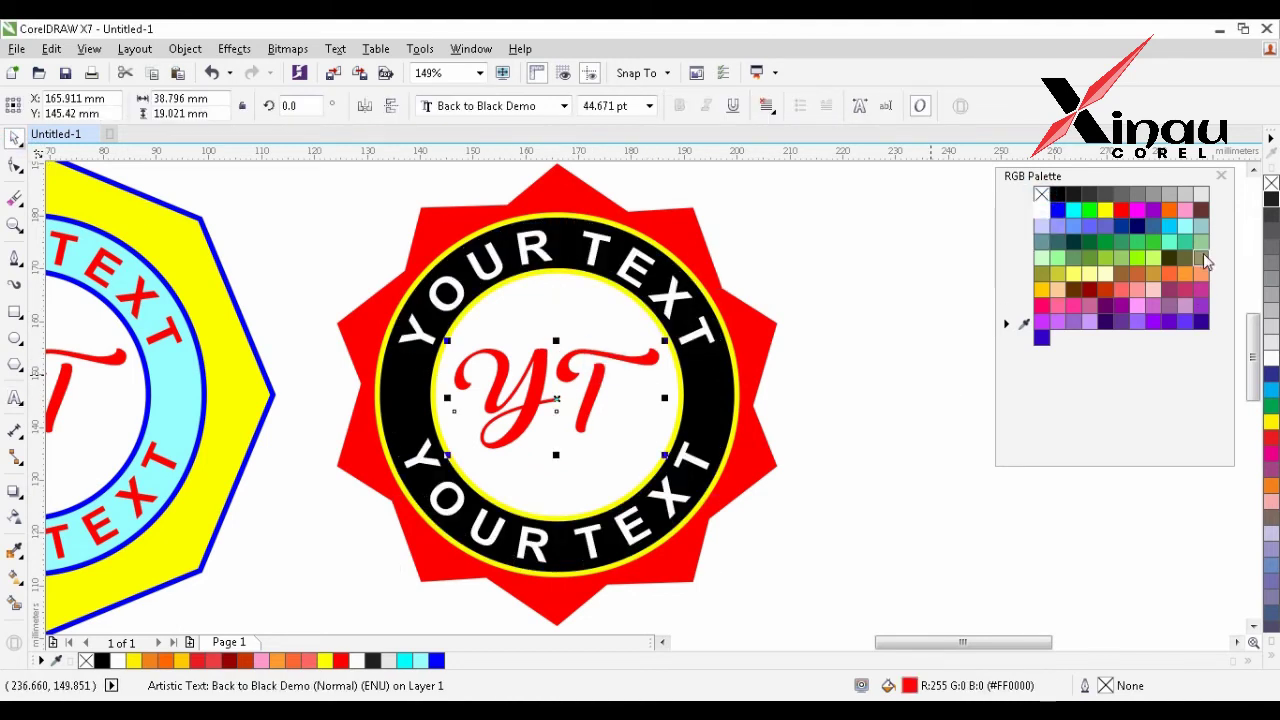
left_click(1104, 291)
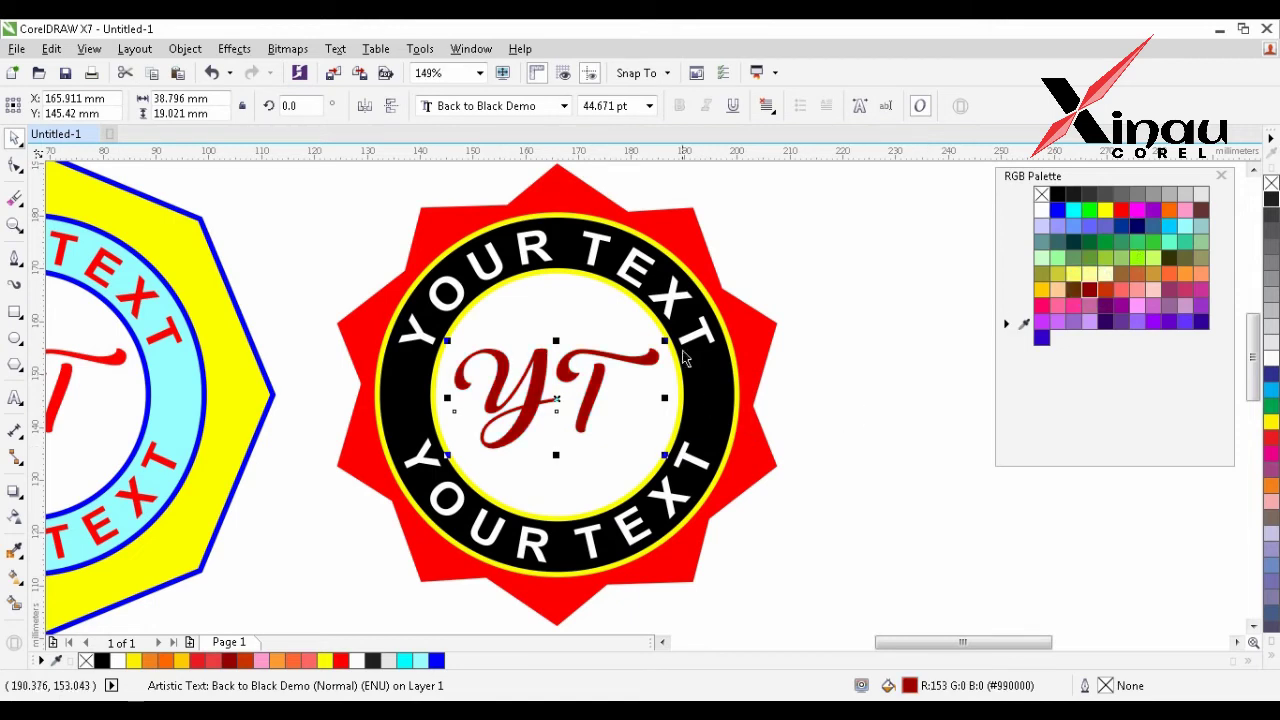
left_click_drag(666, 340, 628, 323)
left_click(628, 323)
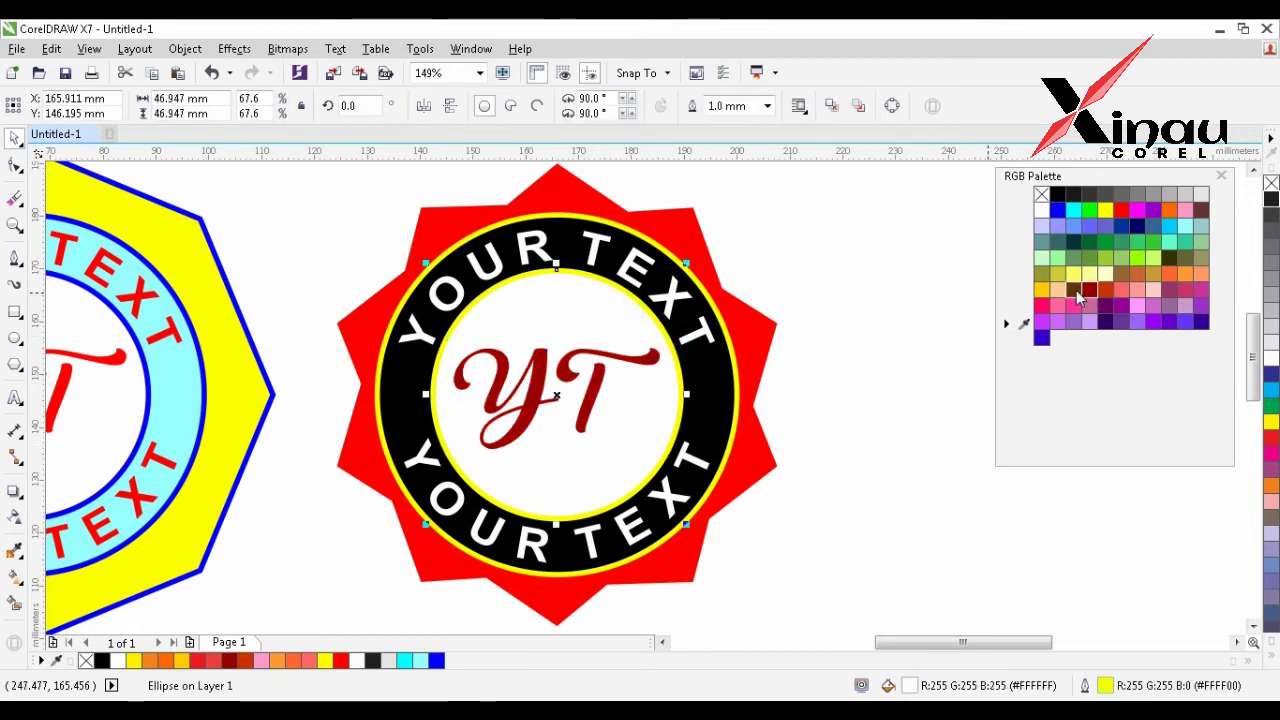
right_click(1089, 291)
left_click(891, 442)
- Enlarge the whole star badge around its center to about 96 mm high and save the drawing
scroll(880, 462, "down", 2)
scroll(870, 515, "up", 2)
left_click_drag(855, 528, 474, 206)
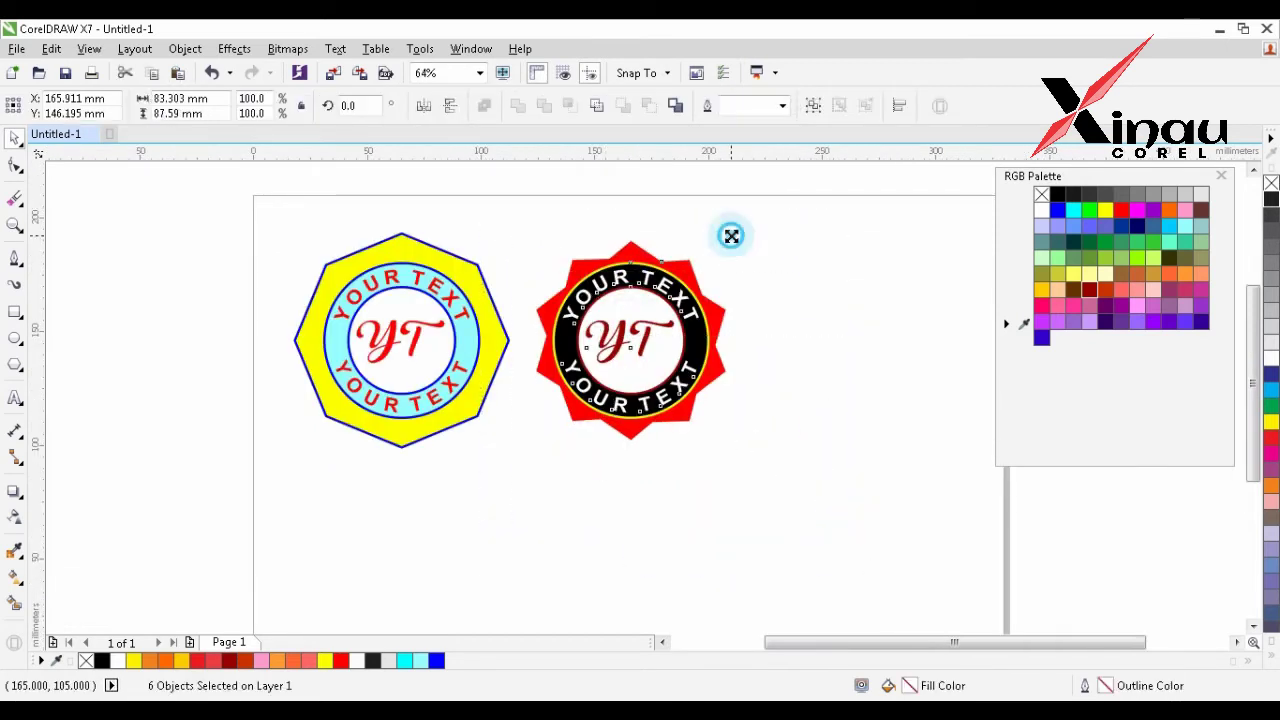
left_click_drag(731, 235, 743, 226)
left_click(868, 365)
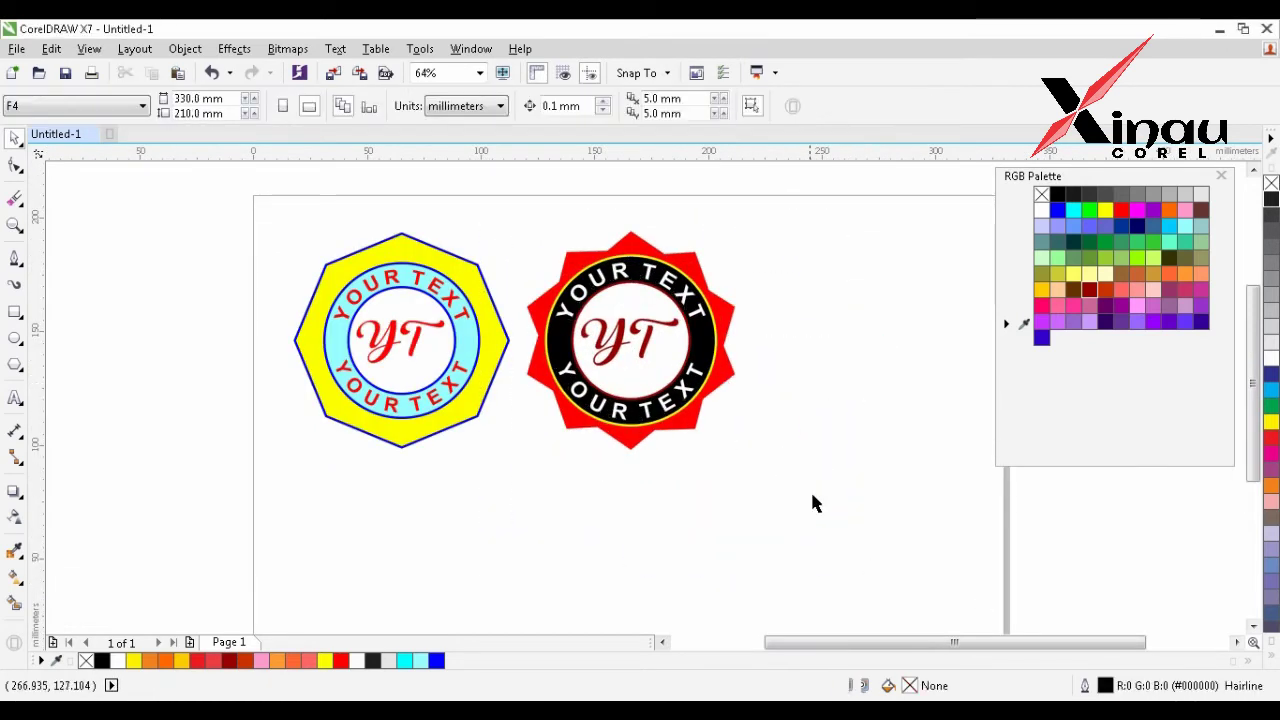
key("ctrl+s")
- Scale both badges down together slightly
left_click_drag(854, 523, 166, 146)
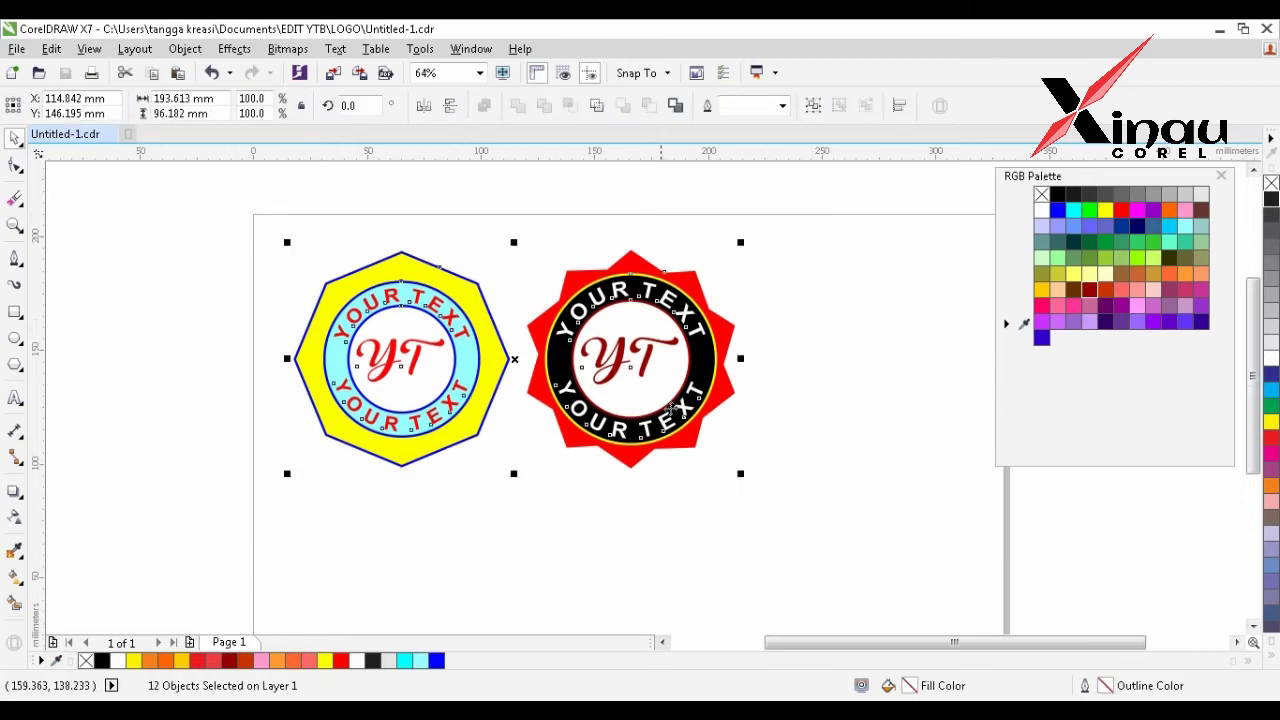
left_click_drag(740, 473, 711, 470)
left_click(766, 514)
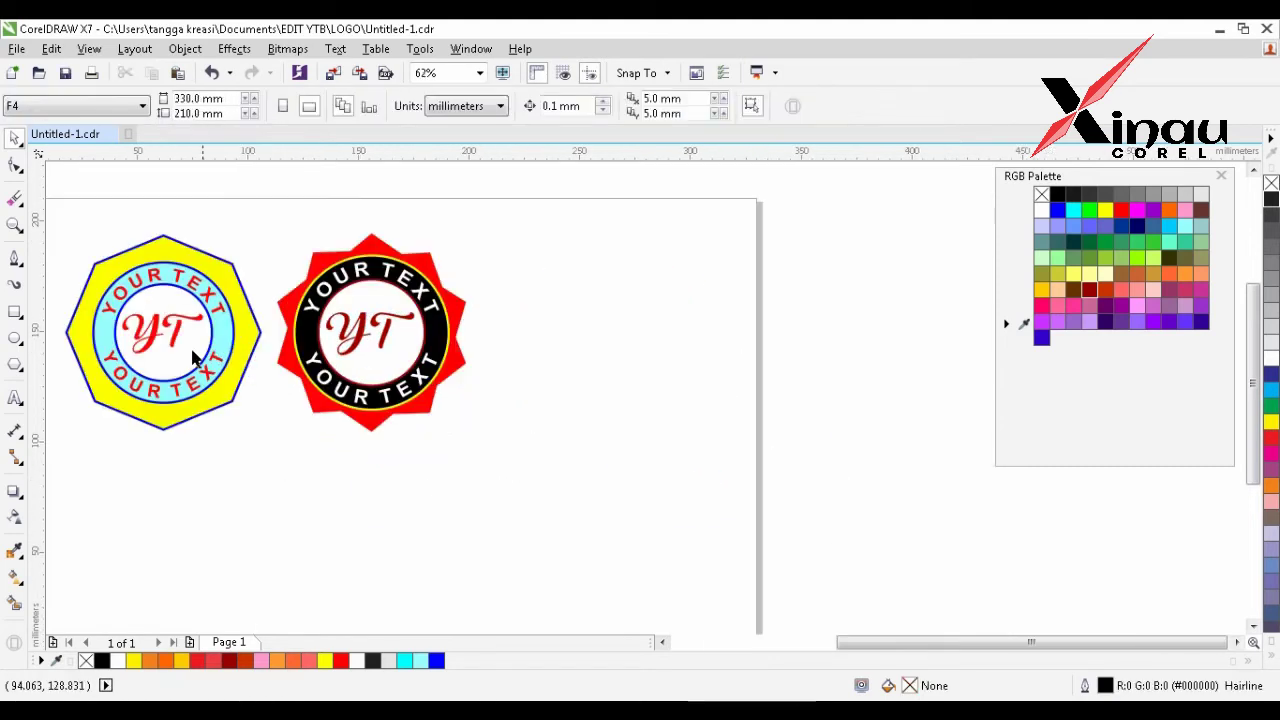
- Paste another copy of the octagonal badge and place it to the right of the star badge
left_click(50, 49)
left_click(114, 201)
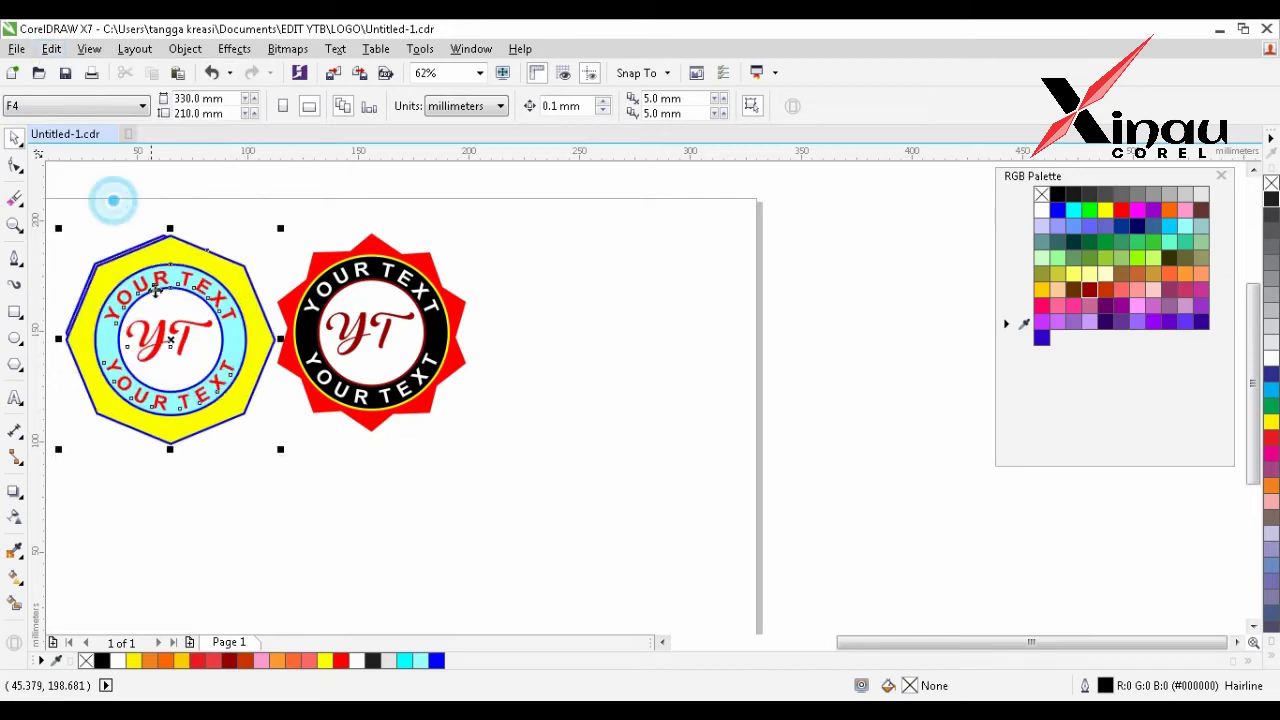
left_click_drag(183, 289, 637, 318)
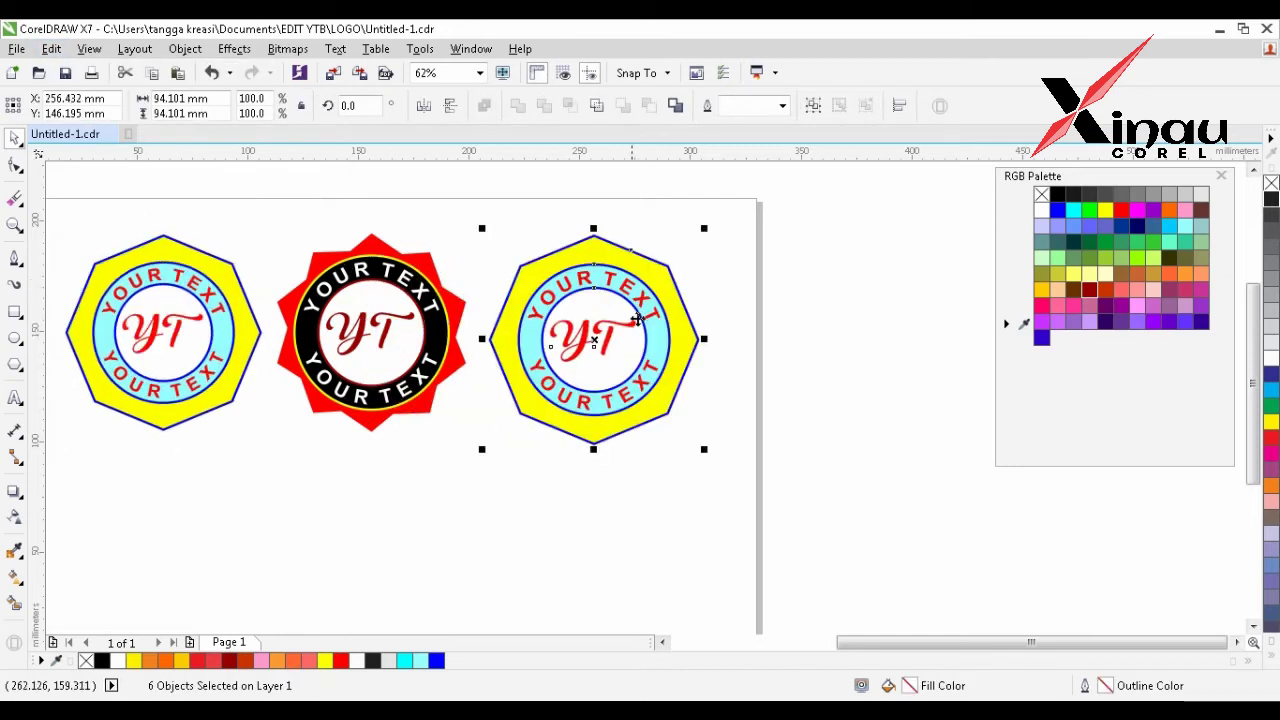
left_click(762, 285)
- Convert the outer half of the third badge's upper-left octagon edge to a curve segment
key("F2")
left_click_drag(366, 209, 712, 553)
left_click(668, 237)
left_click(14, 164)
right_click(659, 224)
left_click(692, 296)
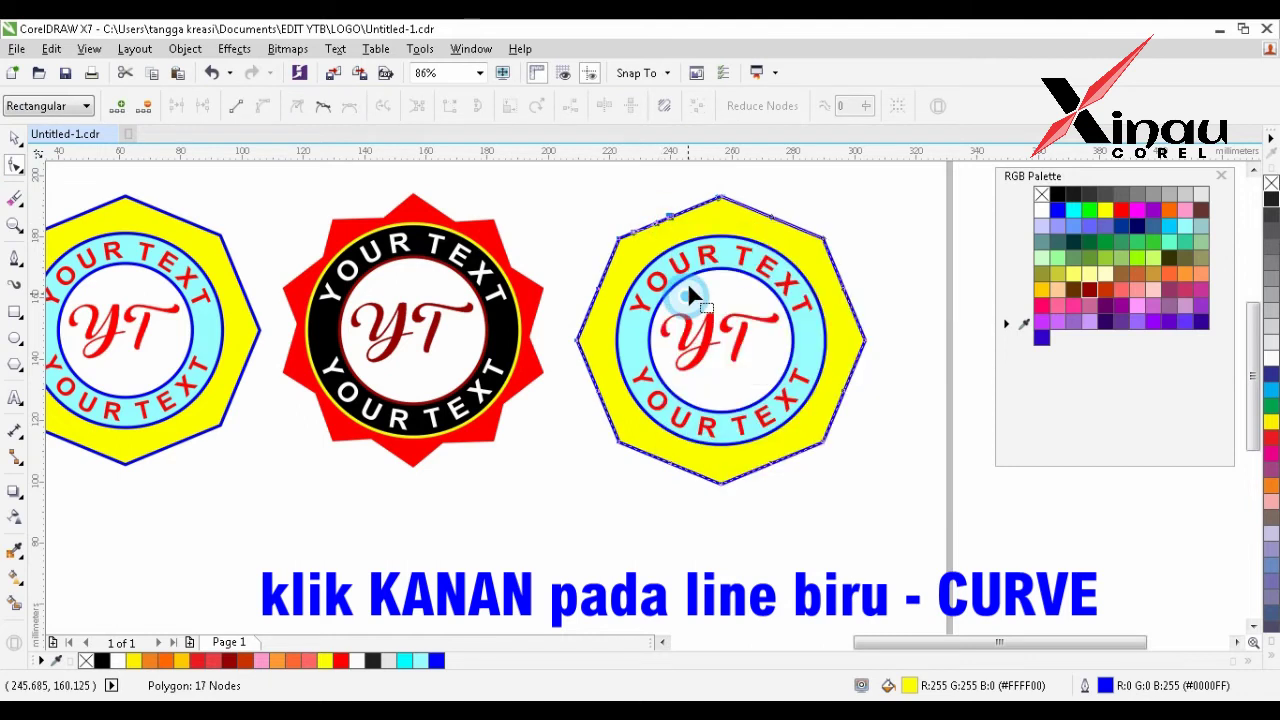
- Convert the other half of the third badge's octagon edge to a curve and bend both halves into a wave shape
right_click(688, 211)
key("Escape")
right_click(686, 205)
left_click(731, 290)
mouse_move(690, 207)
left_mouse_down()
mouse_move(706, 214)
mouse_move(655, 235)
left_mouse_up()
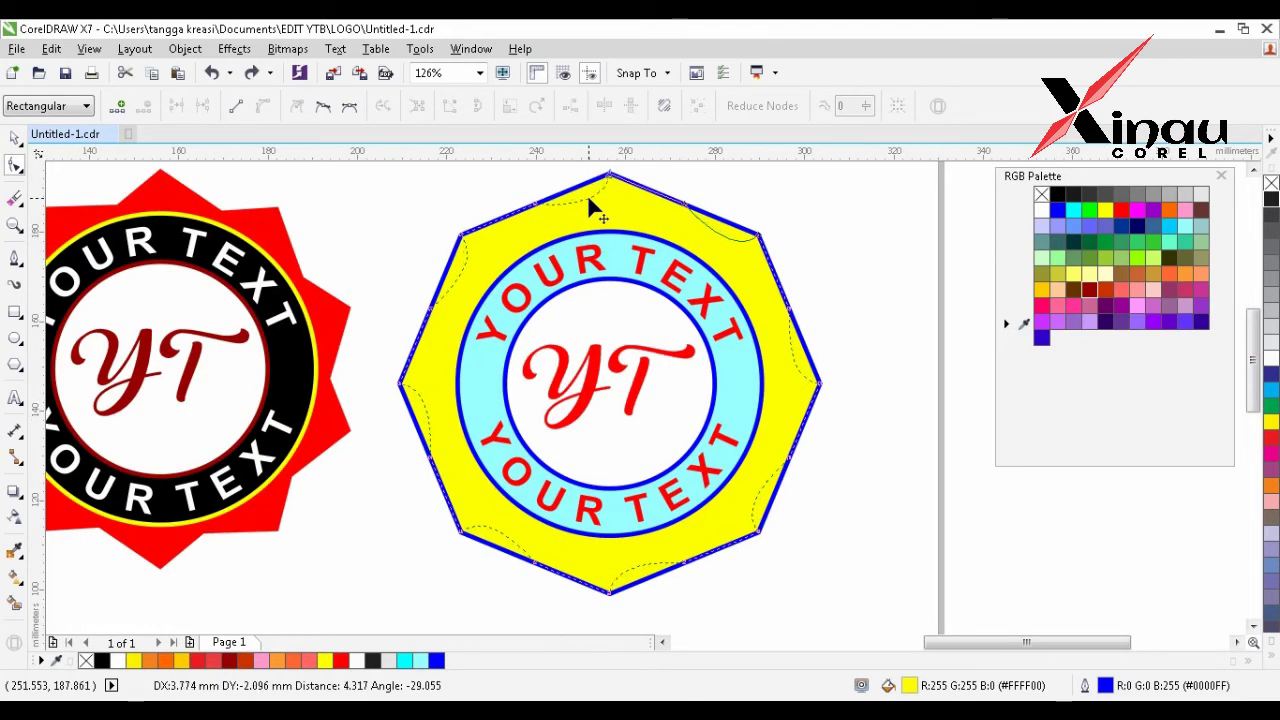
mouse_move(587, 194)
left_mouse_down()
mouse_move(519, 222)
mouse_move(503, 214)
mouse_move(524, 212)
left_mouse_up()
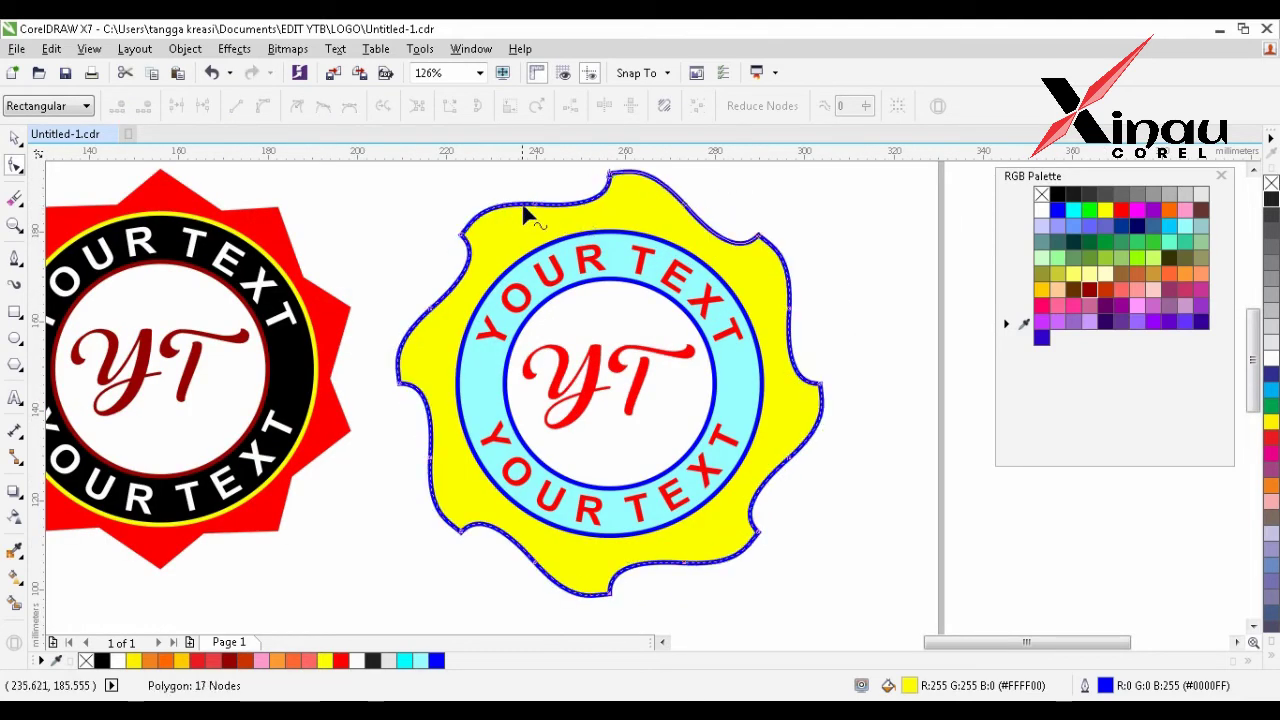
- Delete the middle node of the wavy edge and scale the outer polygon down around its center to about 87 mm
left_click(532, 210)
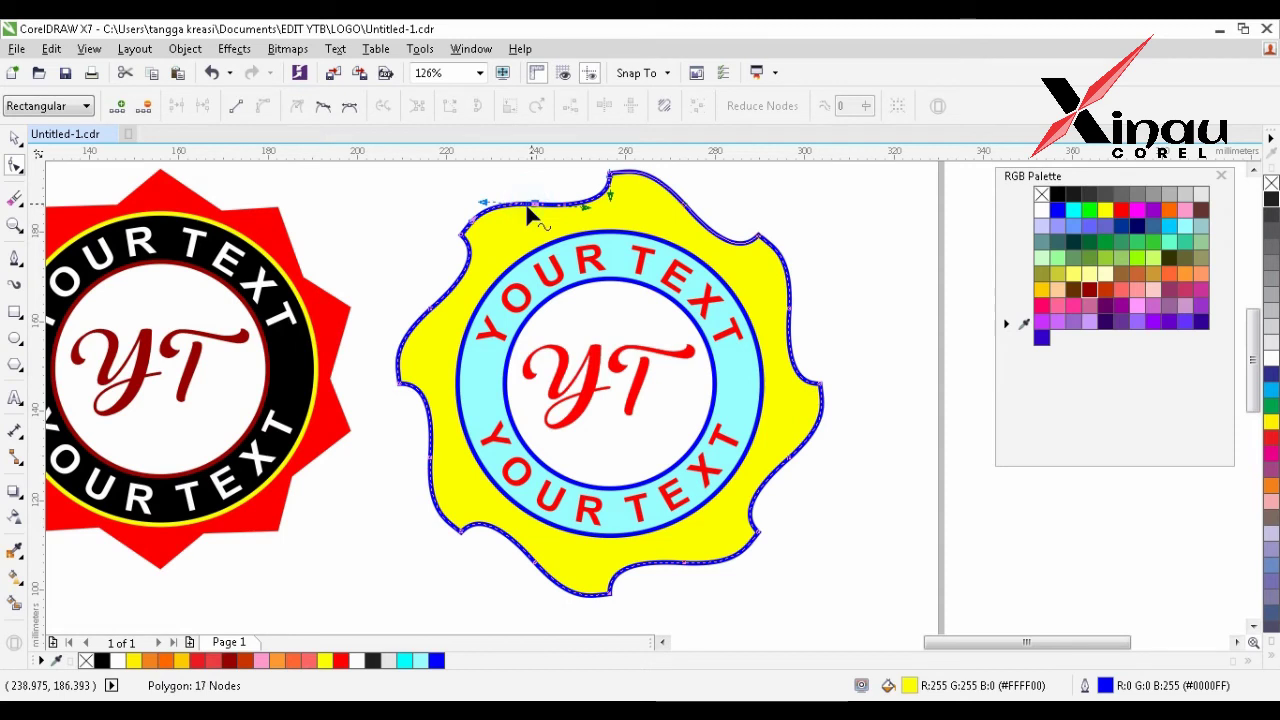
left_click(145, 107)
left_click(15, 138)
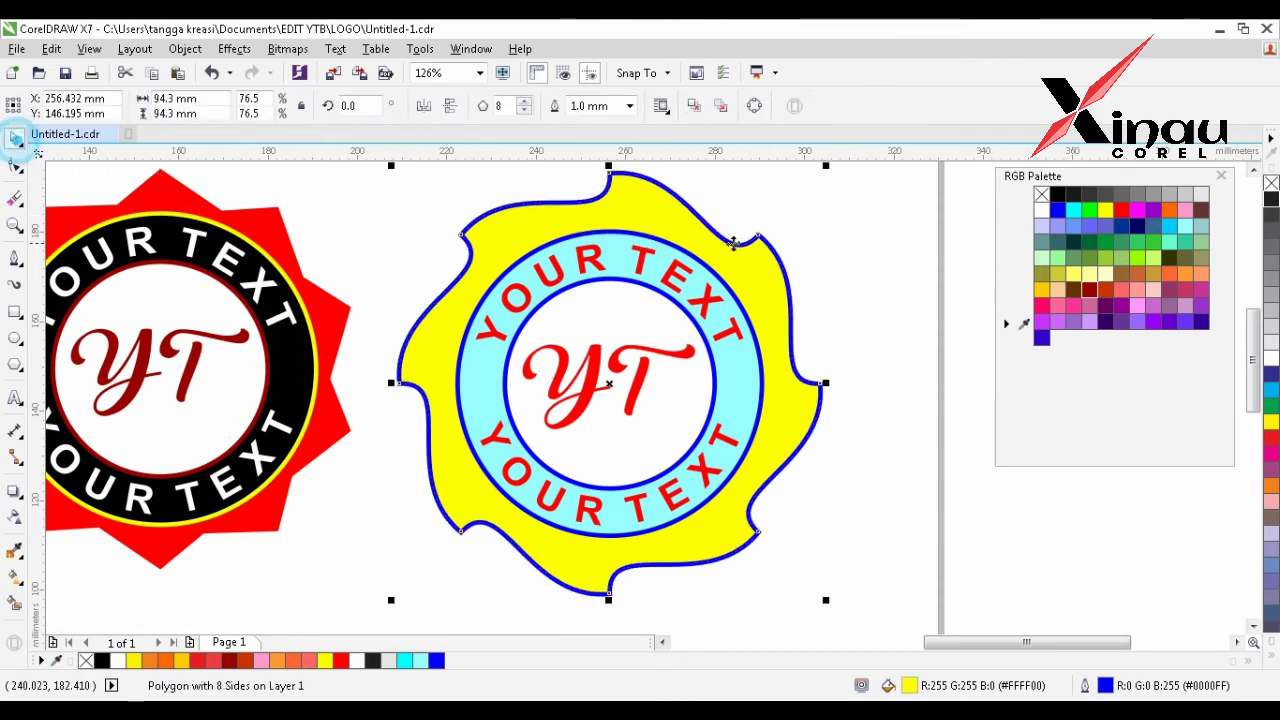
left_click_drag(827, 170, 809, 186)
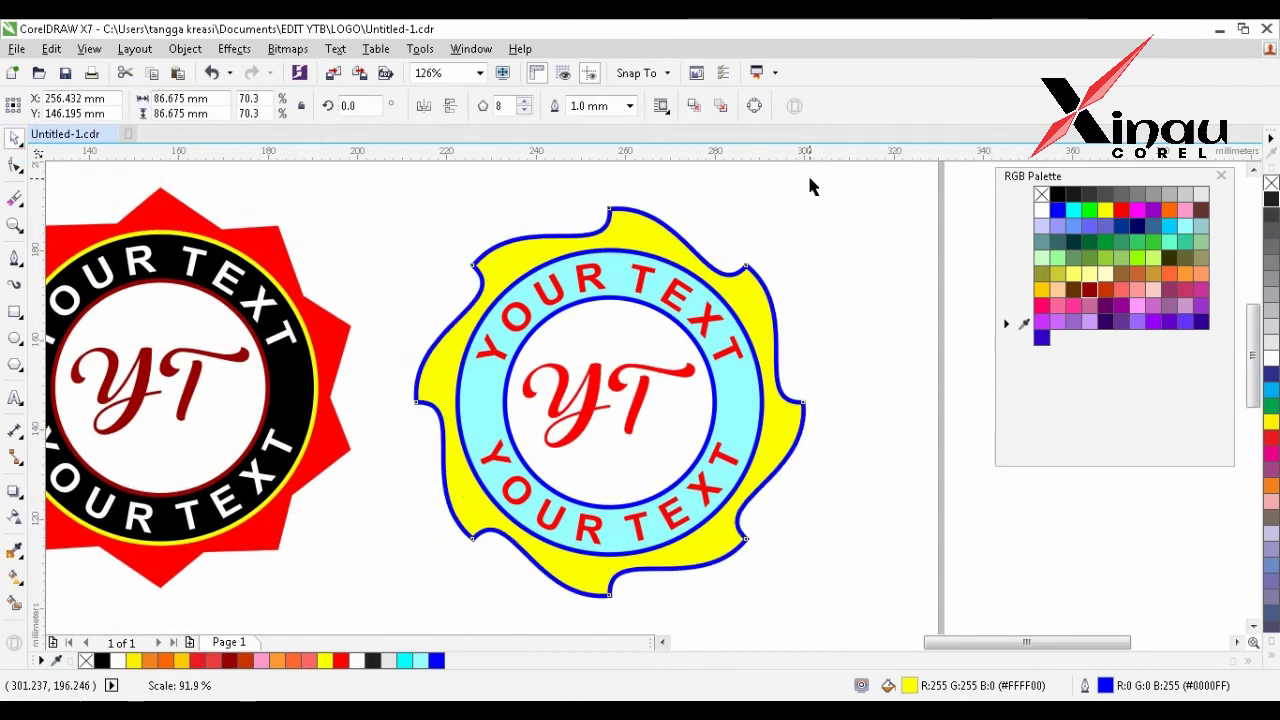
- Recolor the third badge: red outer polygon, yellow ring with black text and outline, black center with red outline, and white YT
left_click(1123, 210)
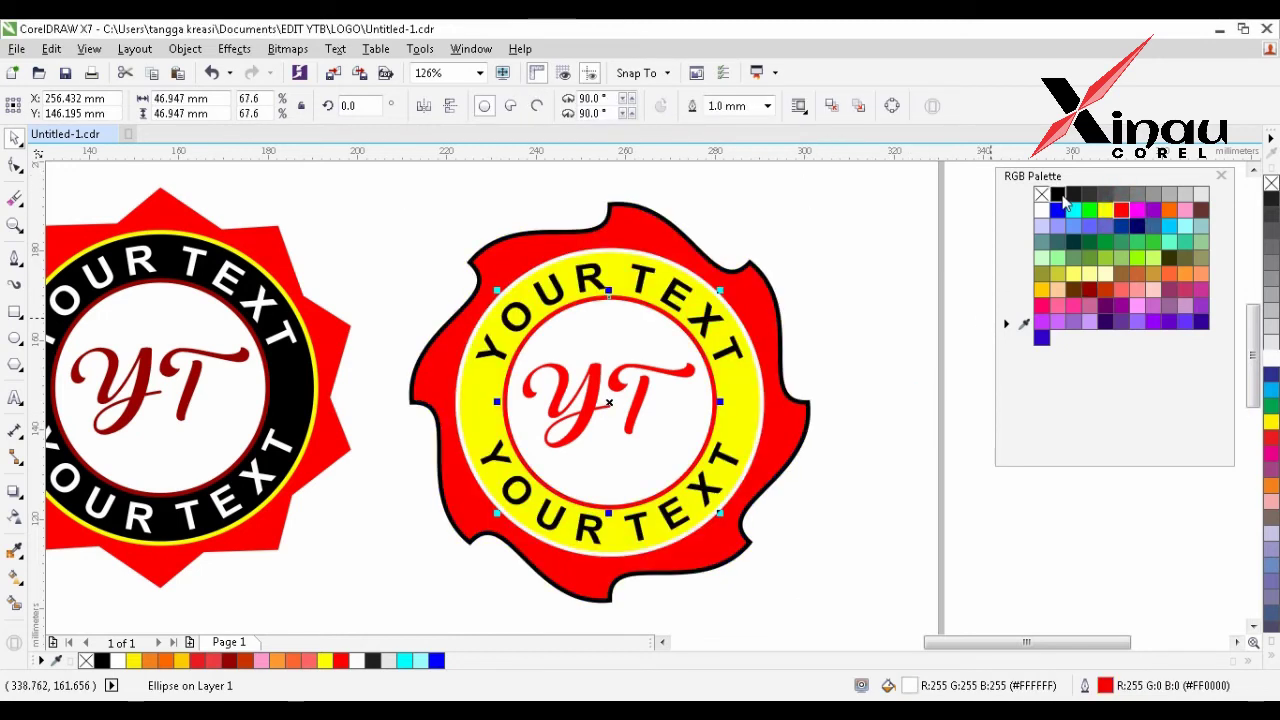
left_click(1057, 194)
left_click_drag(843, 497, 464, 317)
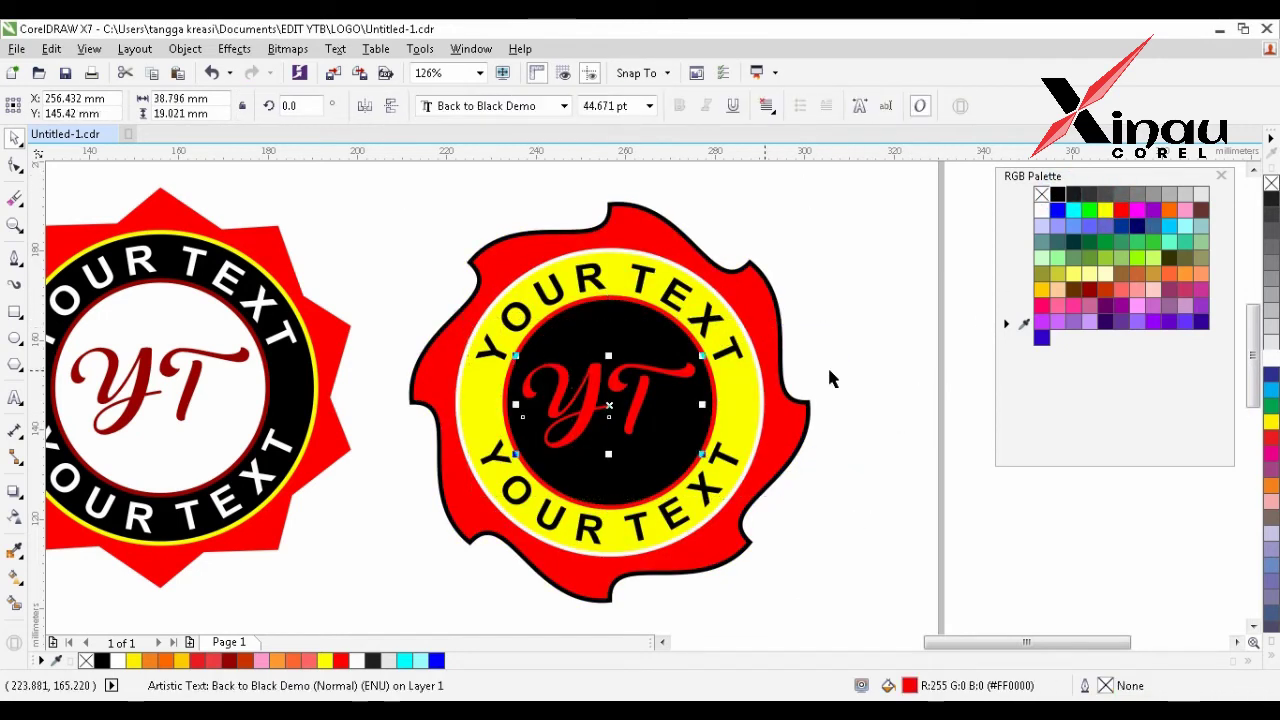
left_click(1271, 358)
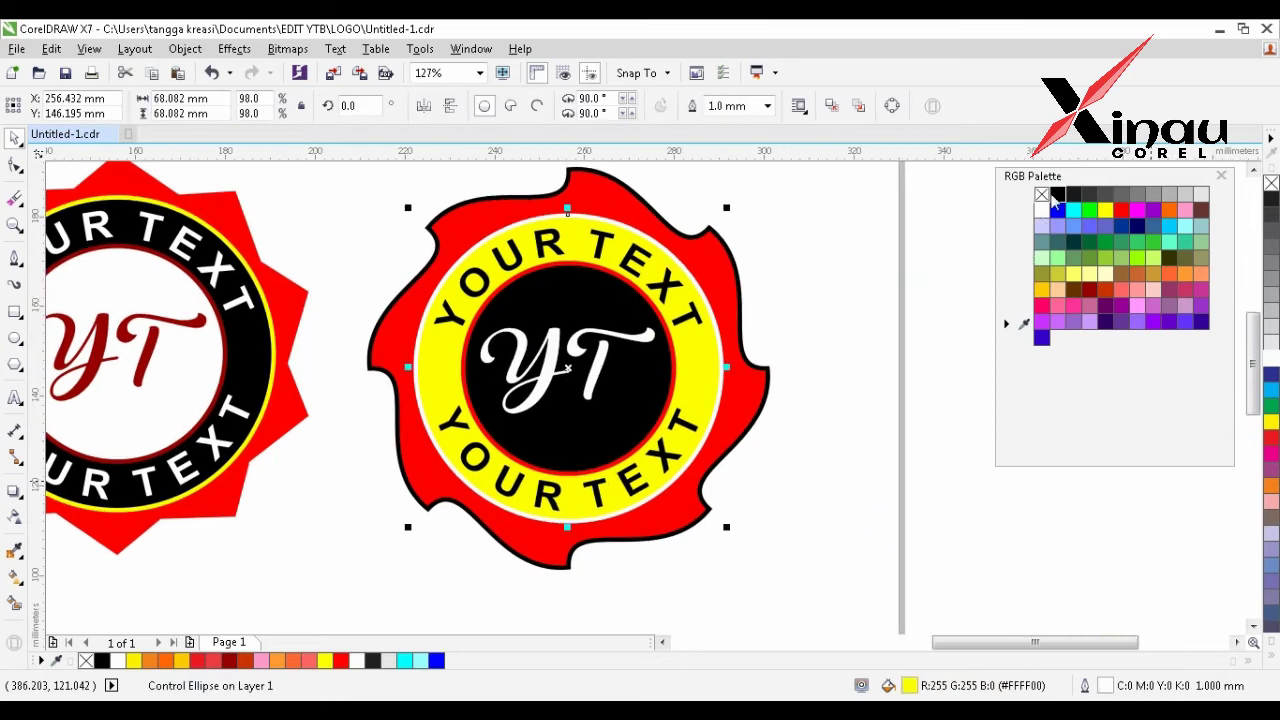
right_click(1058, 197)
left_click(813, 360)
- Copy the whole third badge, paste it, and place the copy directly below the original
scroll(765, 413, "down", 5)
left_click_drag(737, 200, 951, 446)
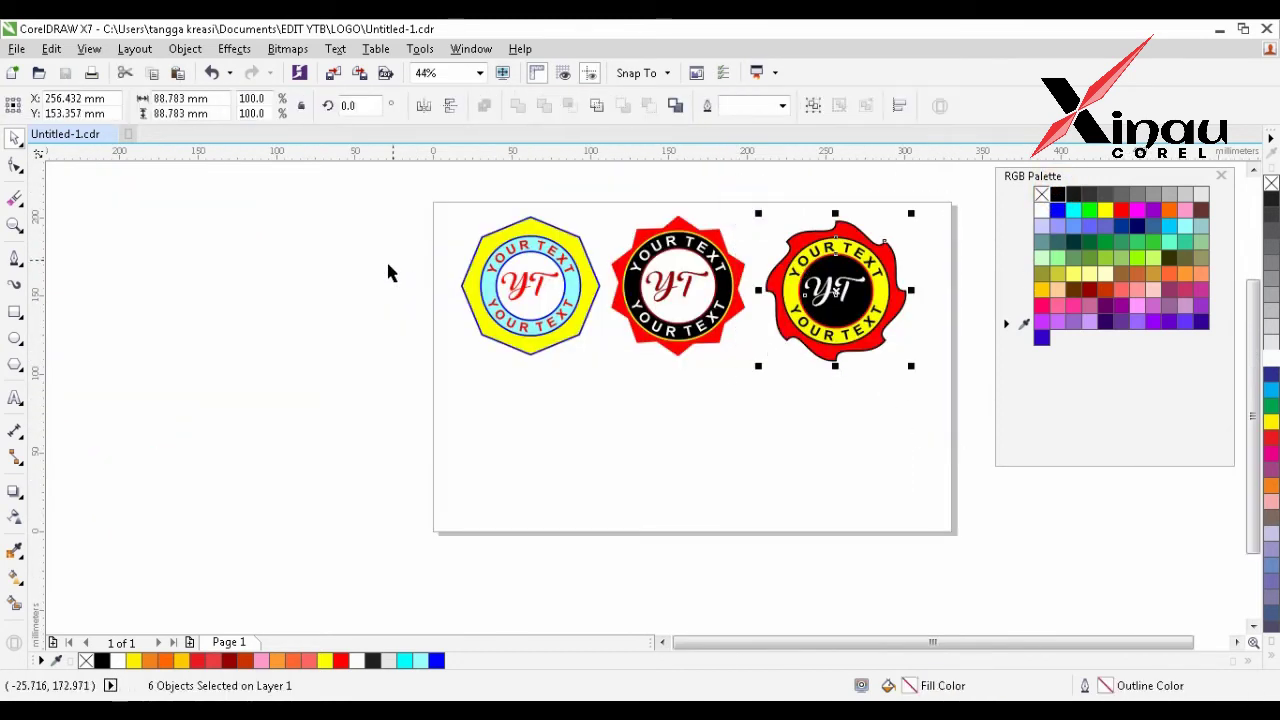
left_click(51, 50)
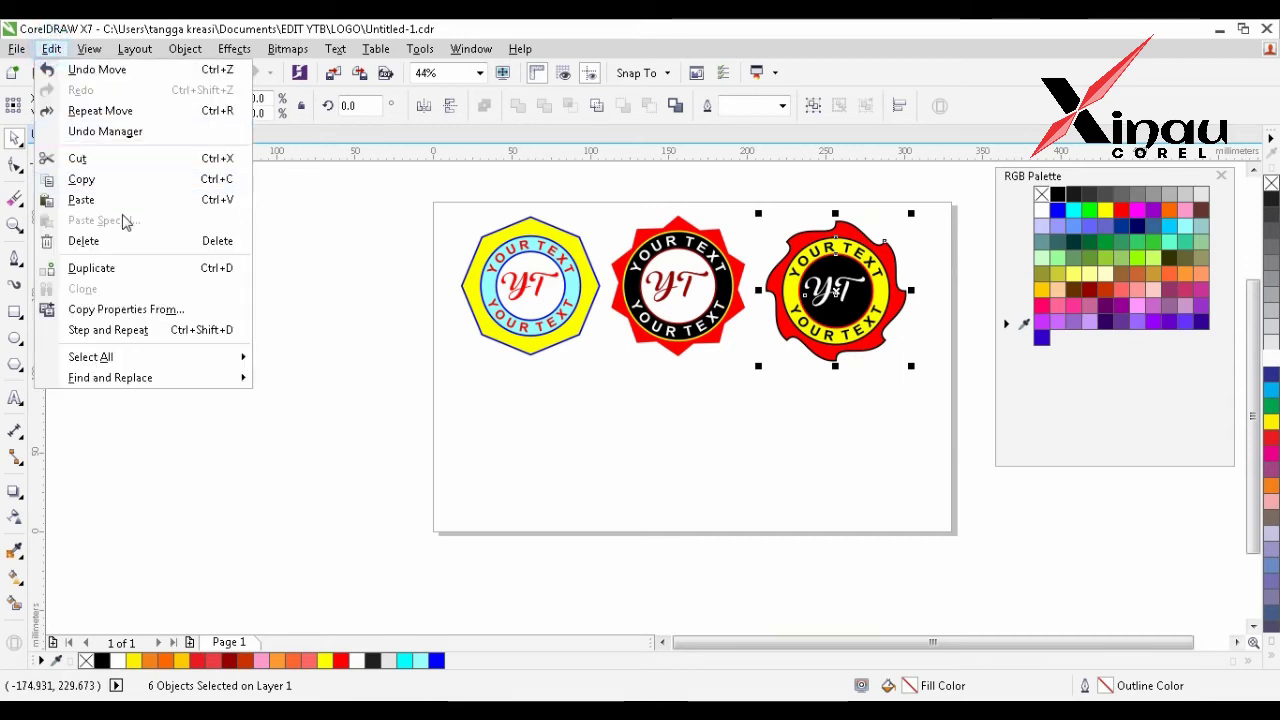
left_click(114, 180)
left_click(51, 49)
left_click(125, 199)
left_click_drag(873, 262, 873, 418)
left_click(935, 484)
- Duplicate the lower badge's red wavy polygon to its left and mirror the copy horizontally
key("F2")
left_click_drag(746, 322, 971, 595)
left_click_drag(622, 262, 315, 265)
right_click(316, 263)
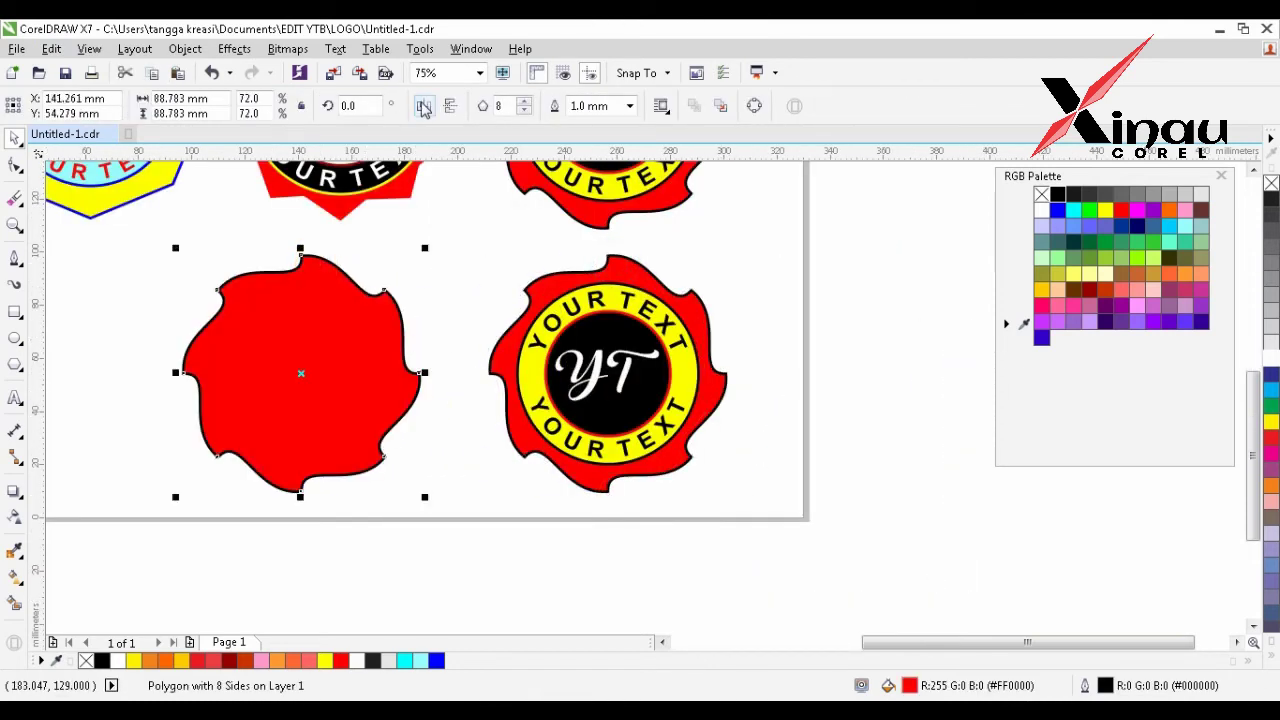
left_click(424, 107)
- Place the mirrored polygon over the lower badge rotated to about 189.2°, and send it to the back
left_click_drag(343, 309, 648, 309)
left_click(652, 300)
mouse_move(735, 252)
left_mouse_down()
mouse_move(706, 237)
mouse_move(727, 260)
left_mouse_up()
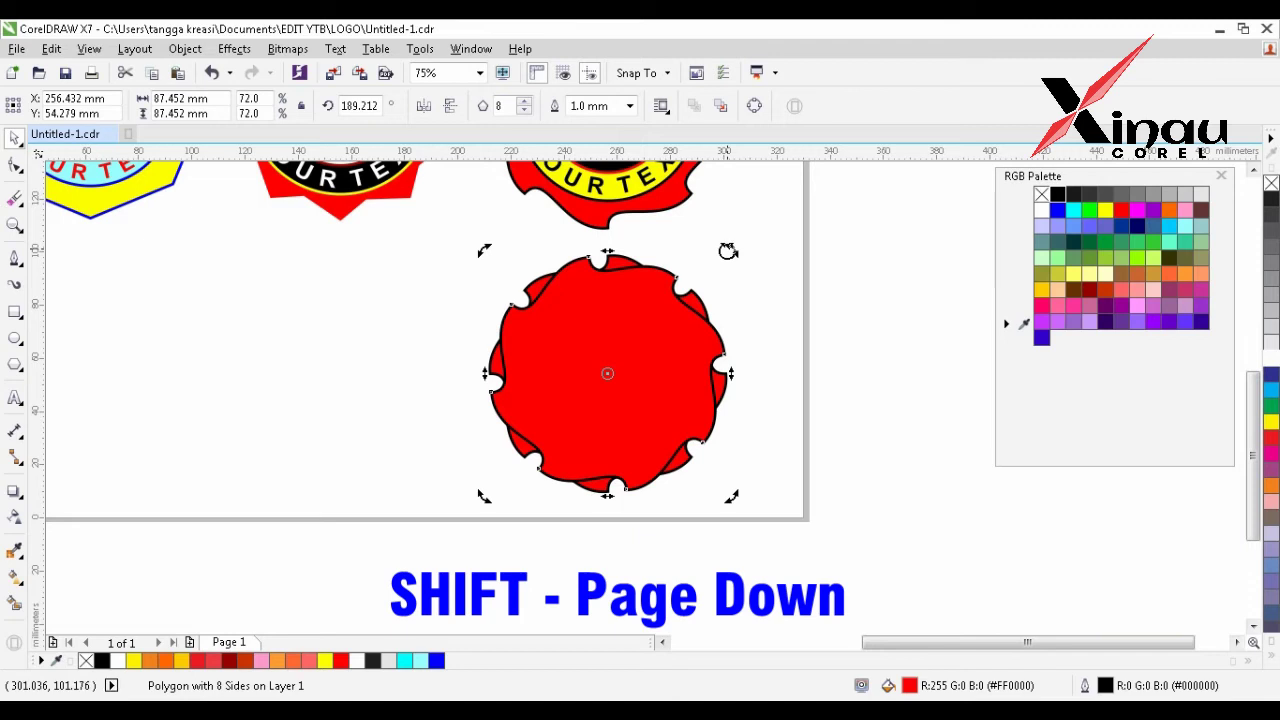
key("shift+Page_Down")
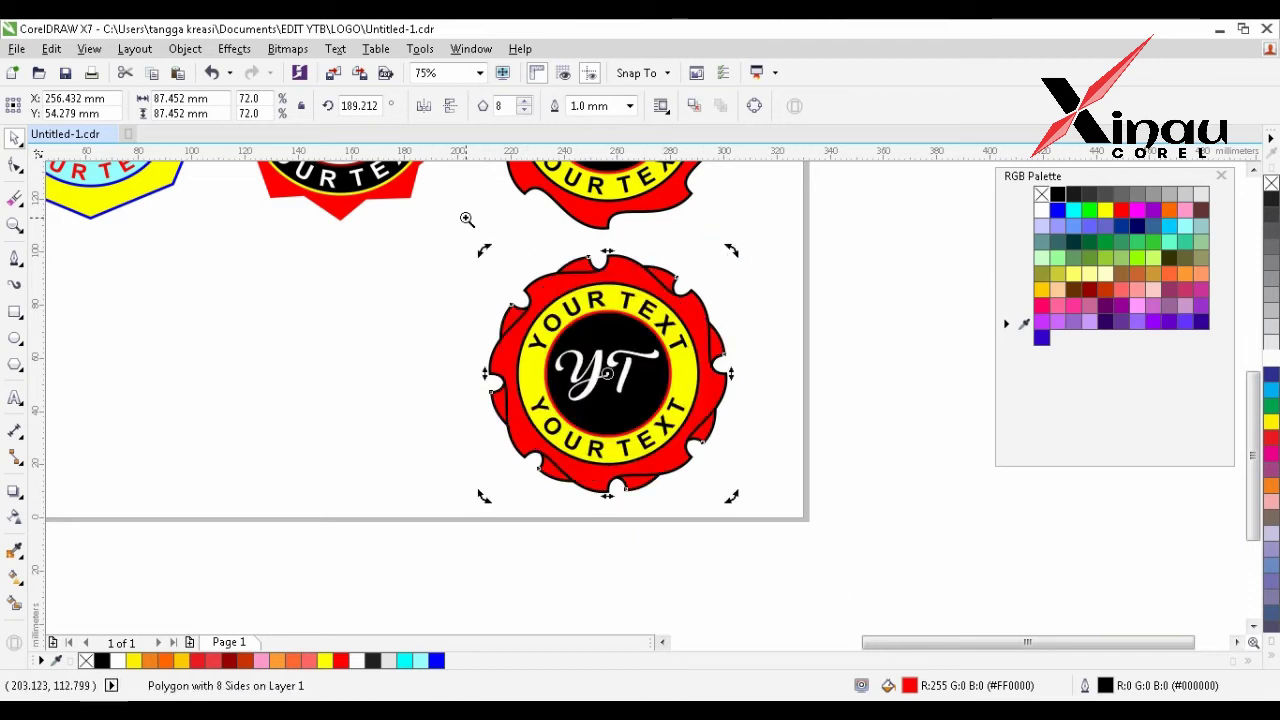
- Rotate the mirrored back polygon to about 184.2° and enlarge it slightly to about 88.4 mm
scroll(597, 339, "up", 2)
left_click_drag(785, 211, 810, 236)
key("F8")
left_click(13, 140)
- Fill the lower badge's mirrored back polygon RGB black and remove its outline
left_click(705, 259)
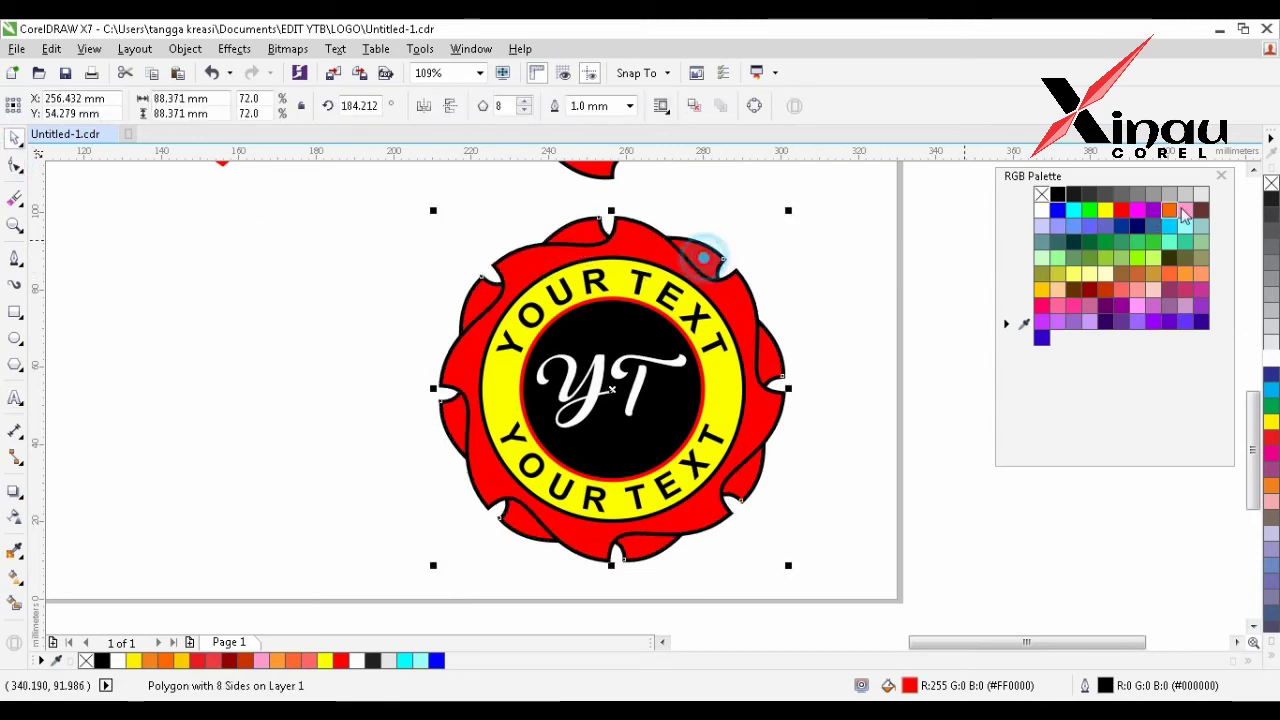
left_click(1271, 199)
left_click(872, 430)
left_click(782, 370)
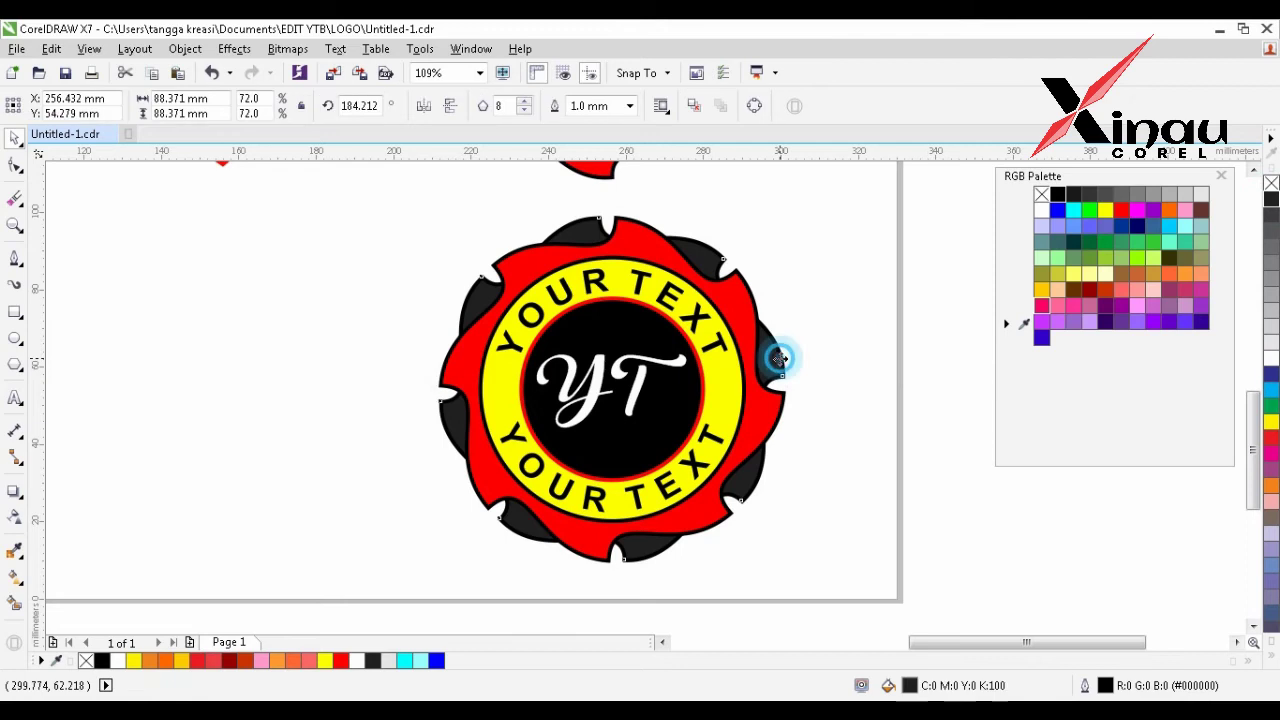
left_click(1060, 195)
left_click(831, 306)
left_click(760, 313)
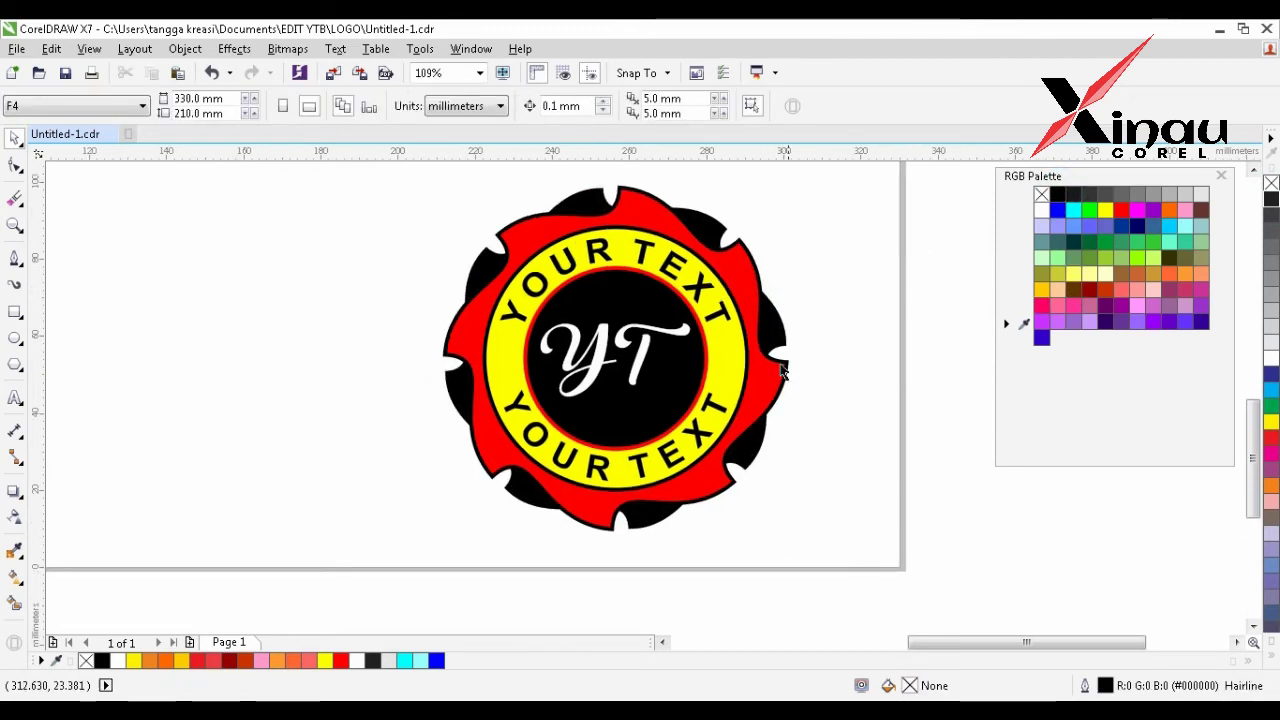
left_click(783, 332)
- Recolor the lower badge with a blue text ring, white upper and lower texts, a yellow center circle and a red YT monogram
left_click(745, 354)
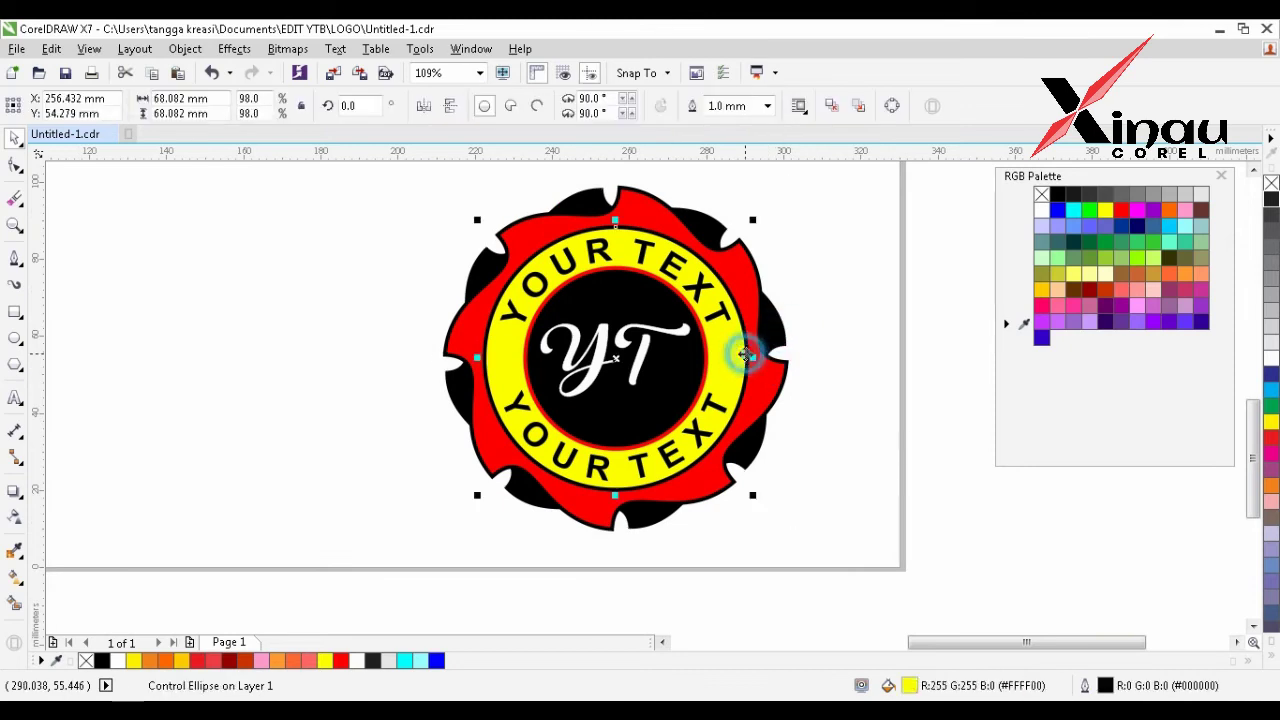
left_click(1062, 212)
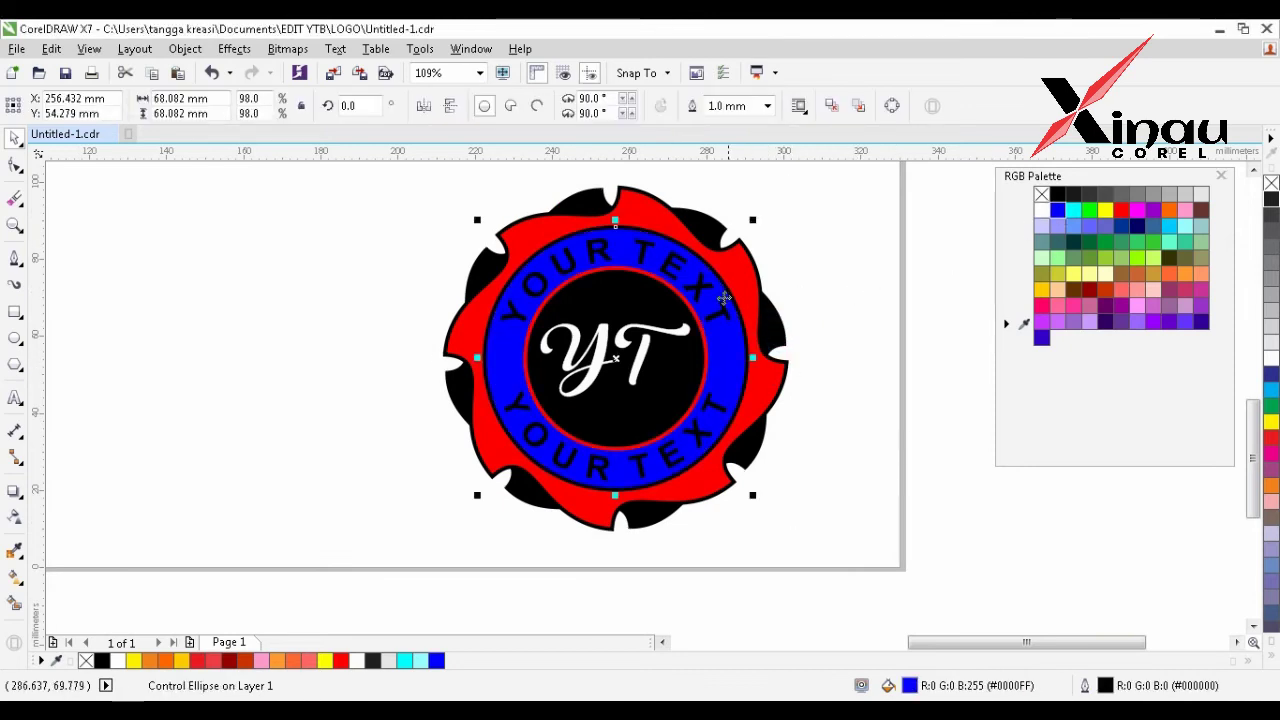
double_click(708, 297)
key("ctrl+a")
left_click(1042, 211)
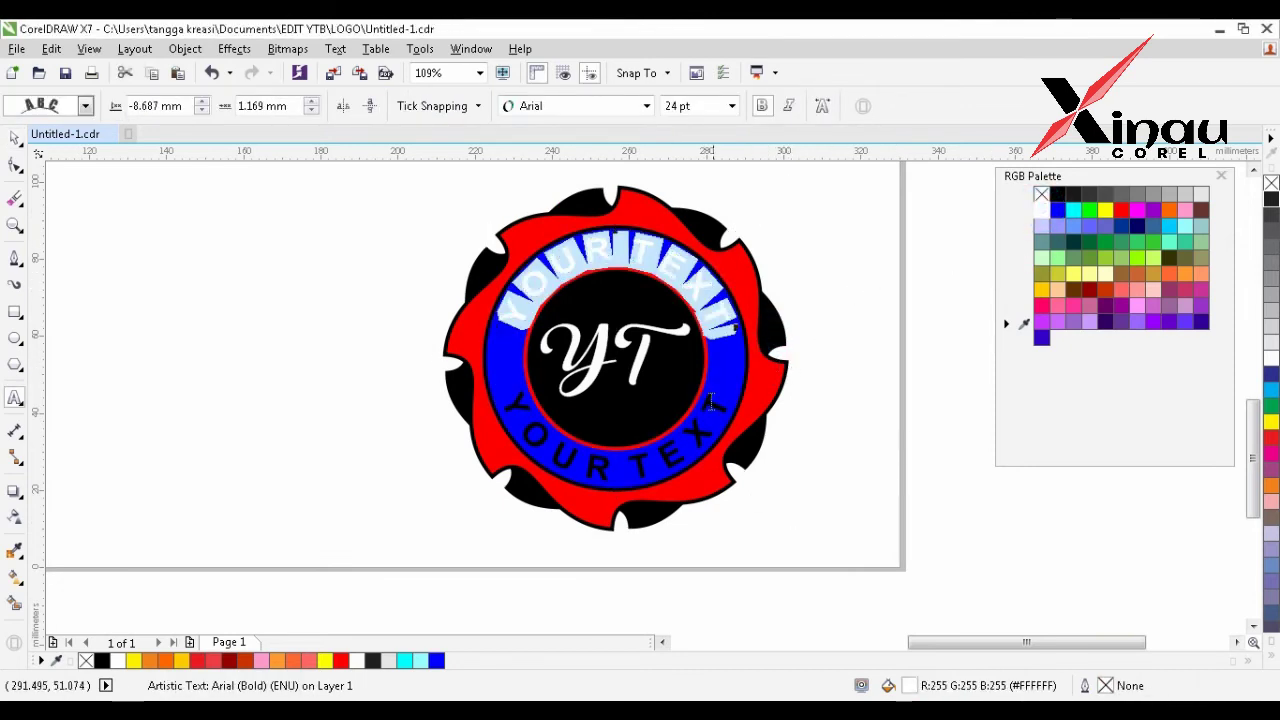
left_click(708, 400)
key("ctrl+a")
left_click(1041, 207)
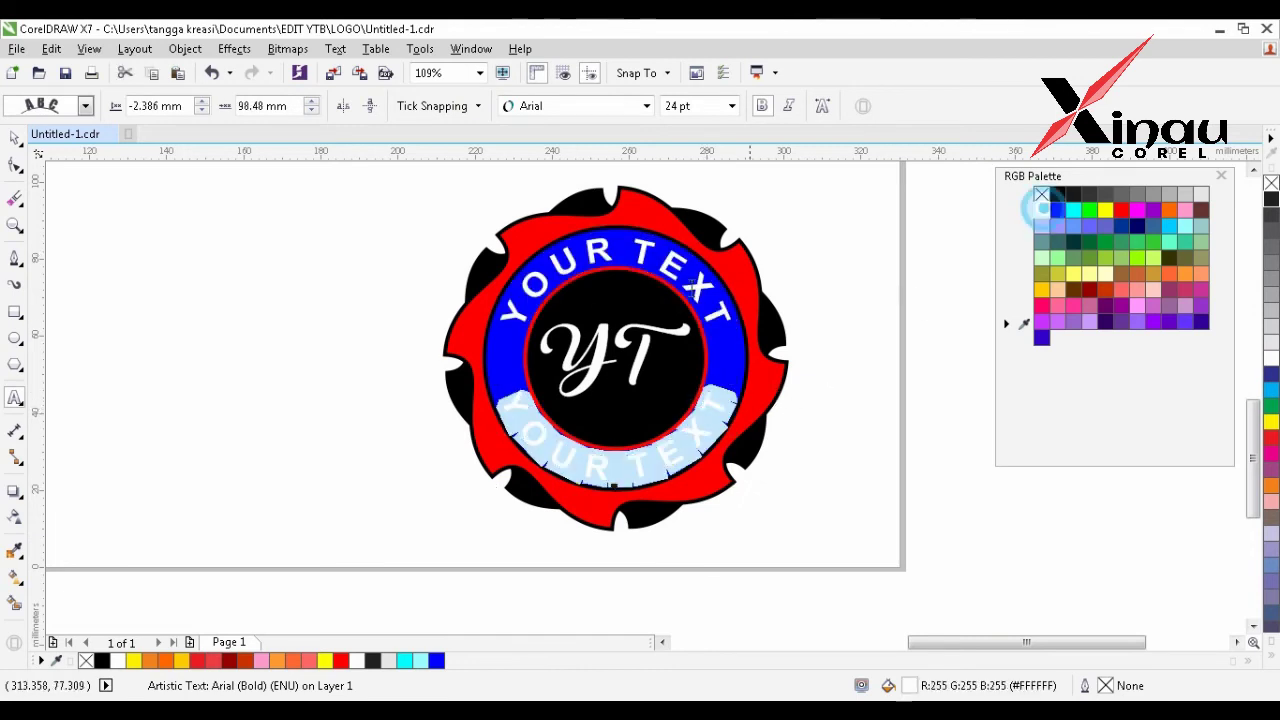
left_click(14, 137)
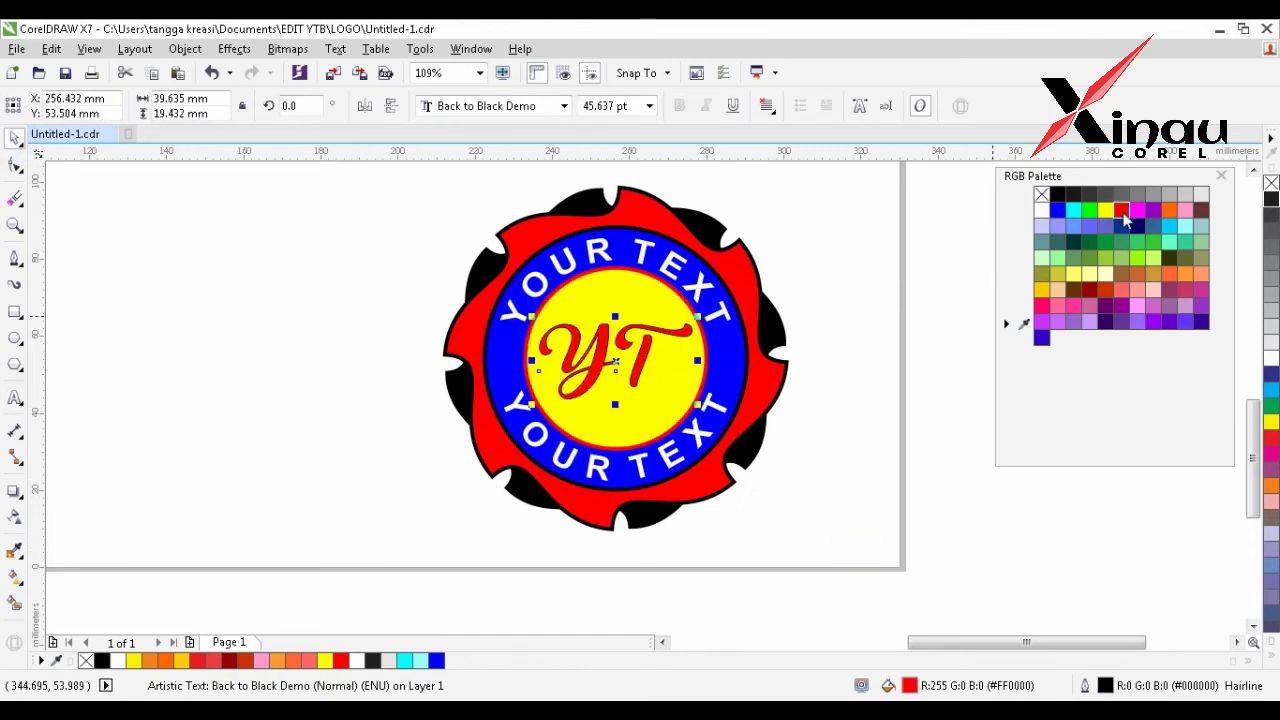
left_click(849, 471)
- Duplicate the whole lower badge and place the copy to its left, below the star badge
key("shift+F4")
left_click_drag(877, 529, 650, 332)
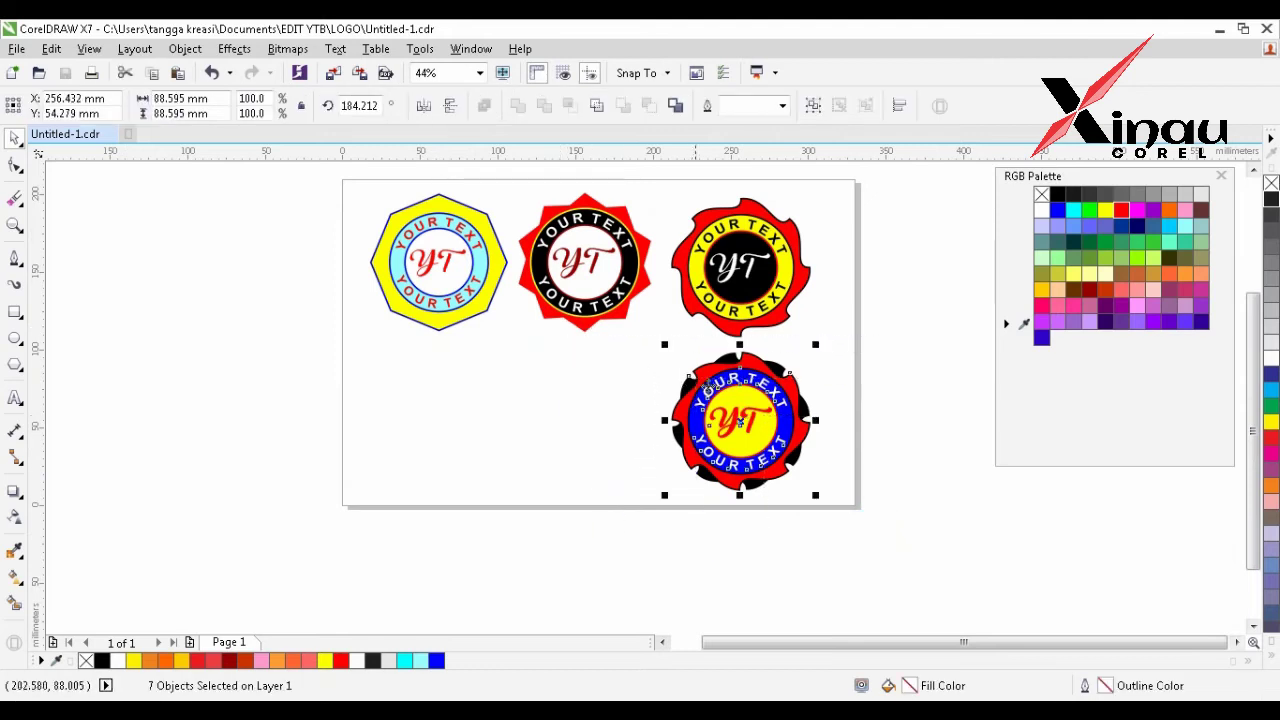
left_click_drag(788, 397, 647, 397)
left_click_drag(647, 397, 634, 397)
right_click(634, 397)
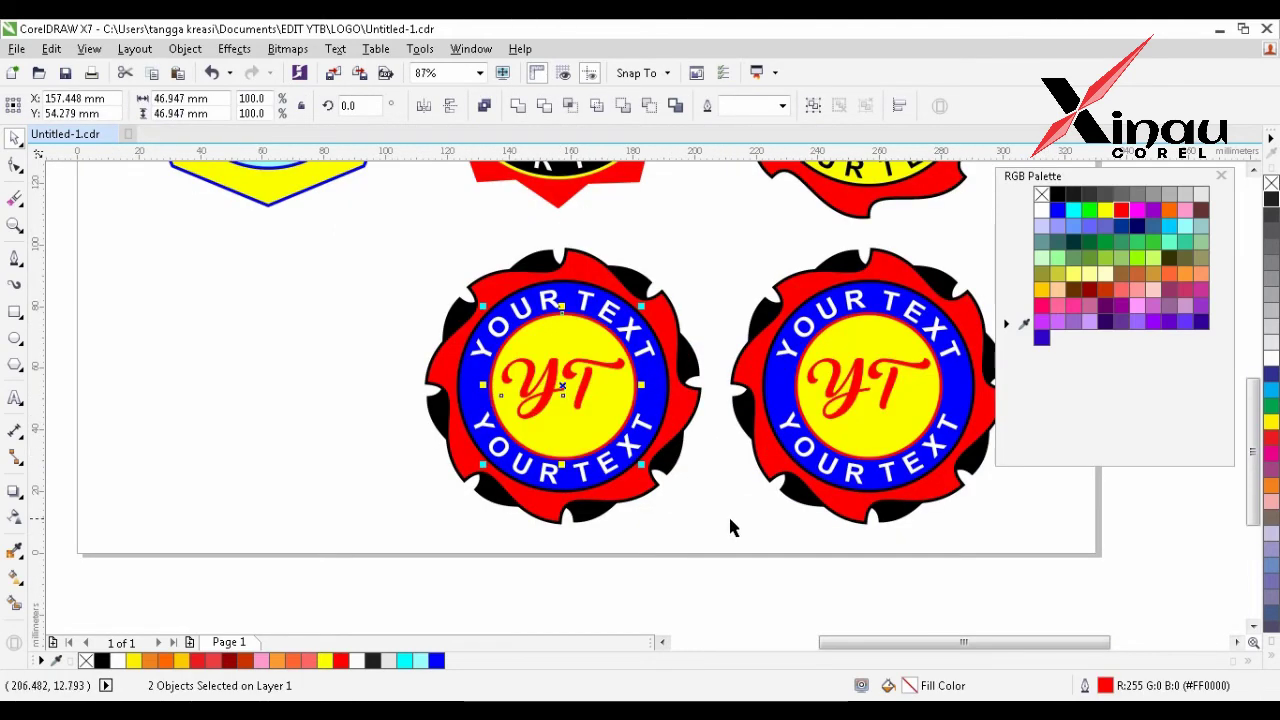
left_click(731, 521)
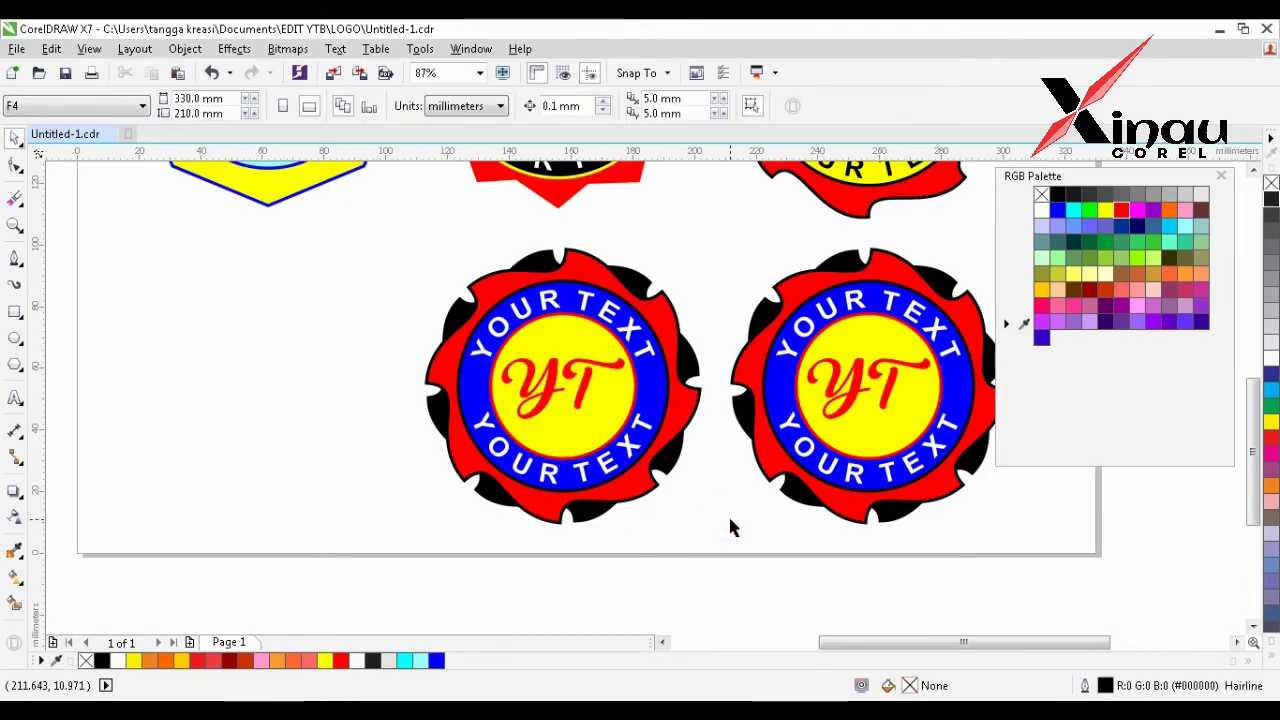
- Fill the back wavy polygon of the duplicated badge orange (#FF6600)
left_click(663, 308)
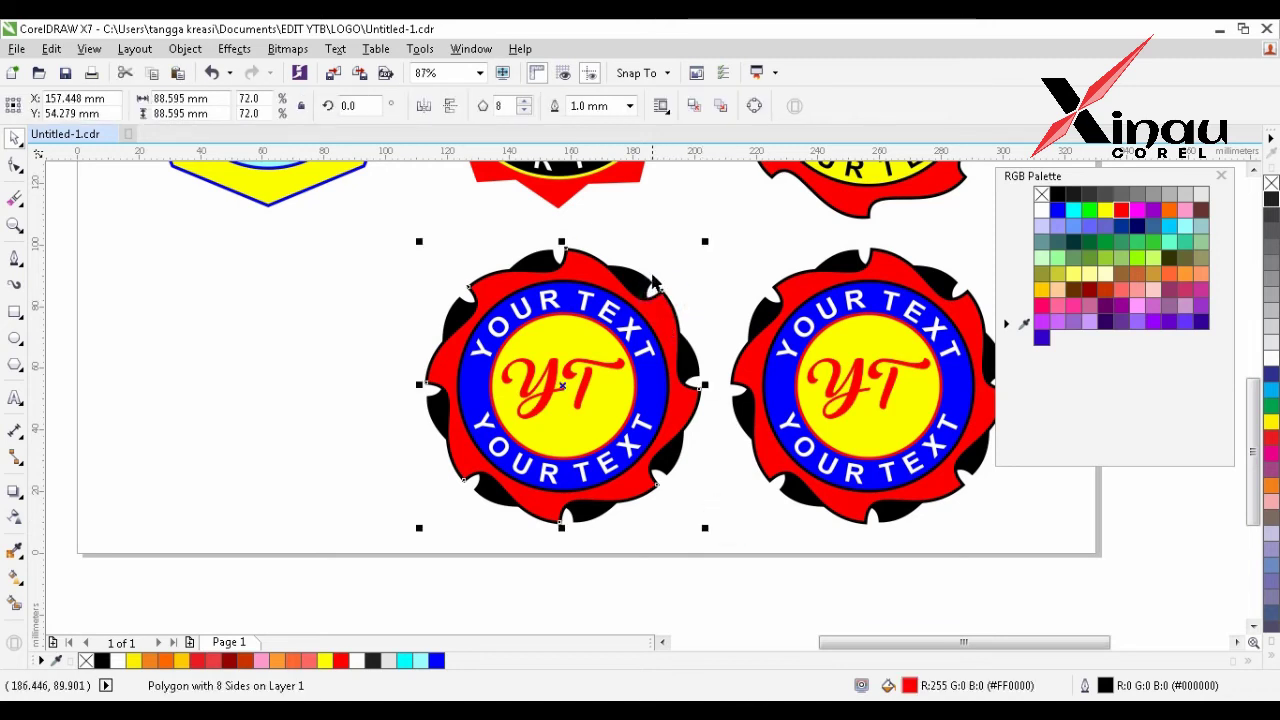
left_click(651, 278, "shift")
left_click(733, 488)
left_click(697, 370)
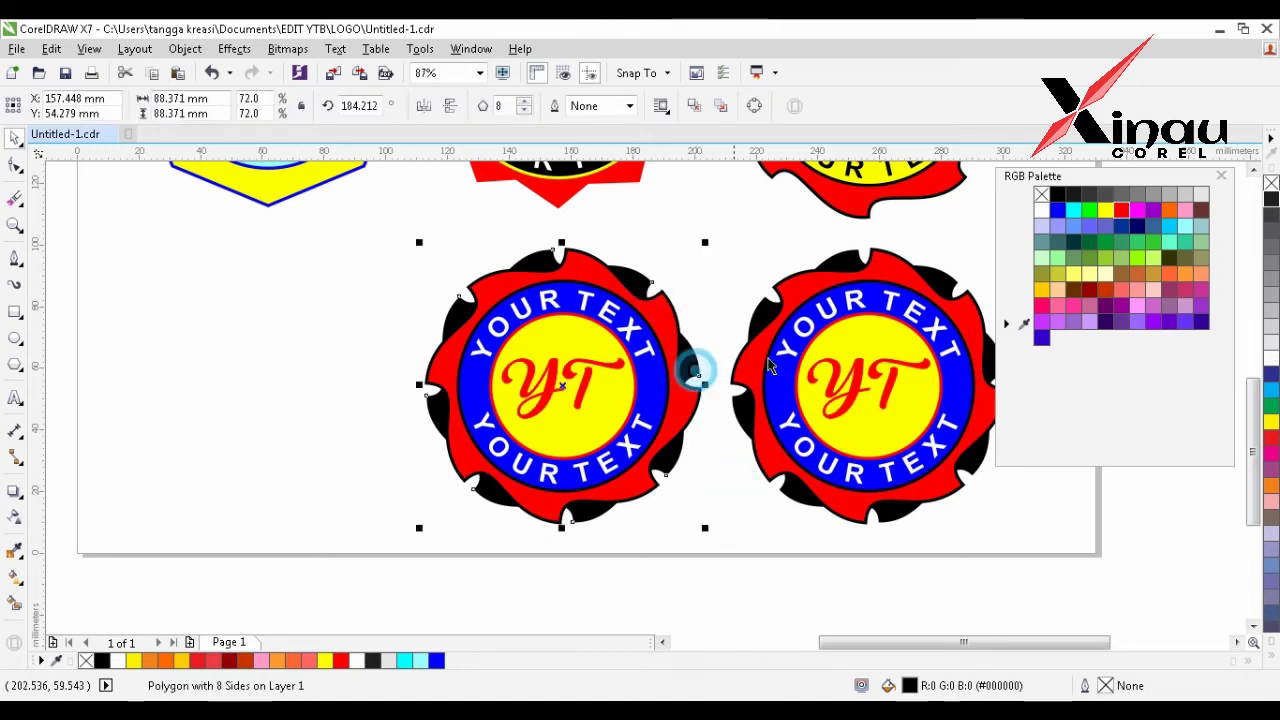
left_click(1105, 210)
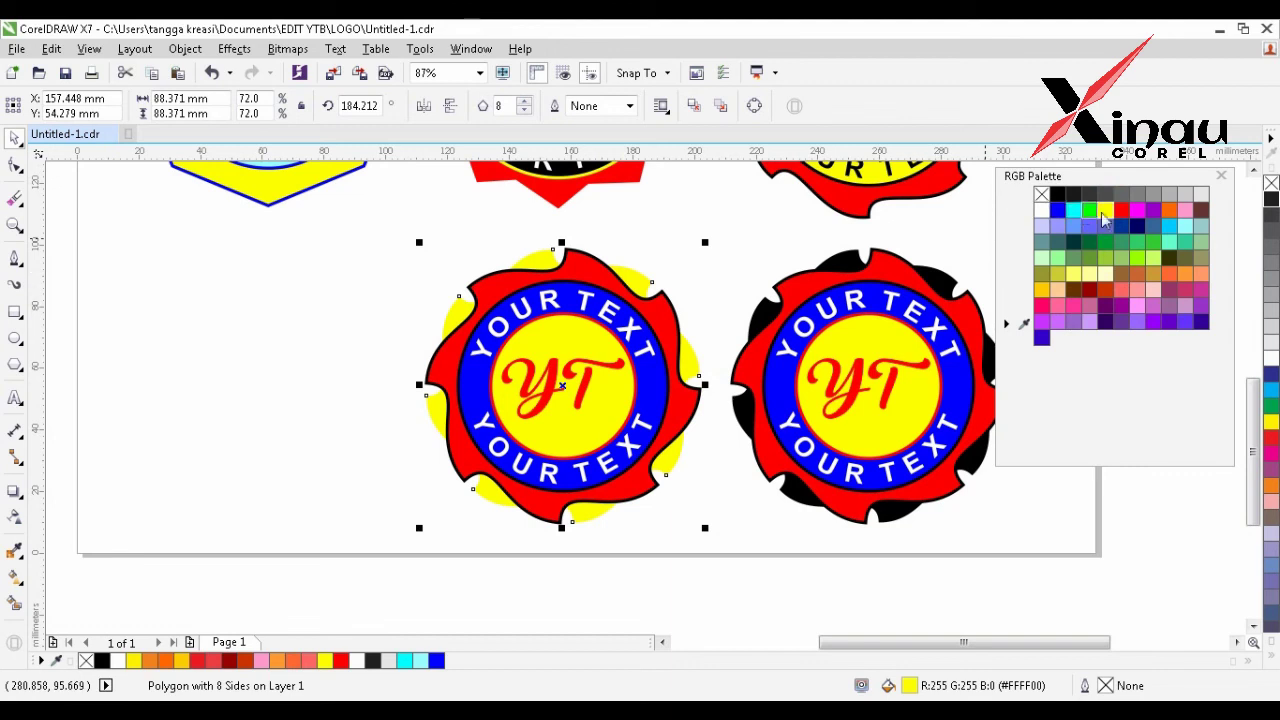
left_click(1168, 210)
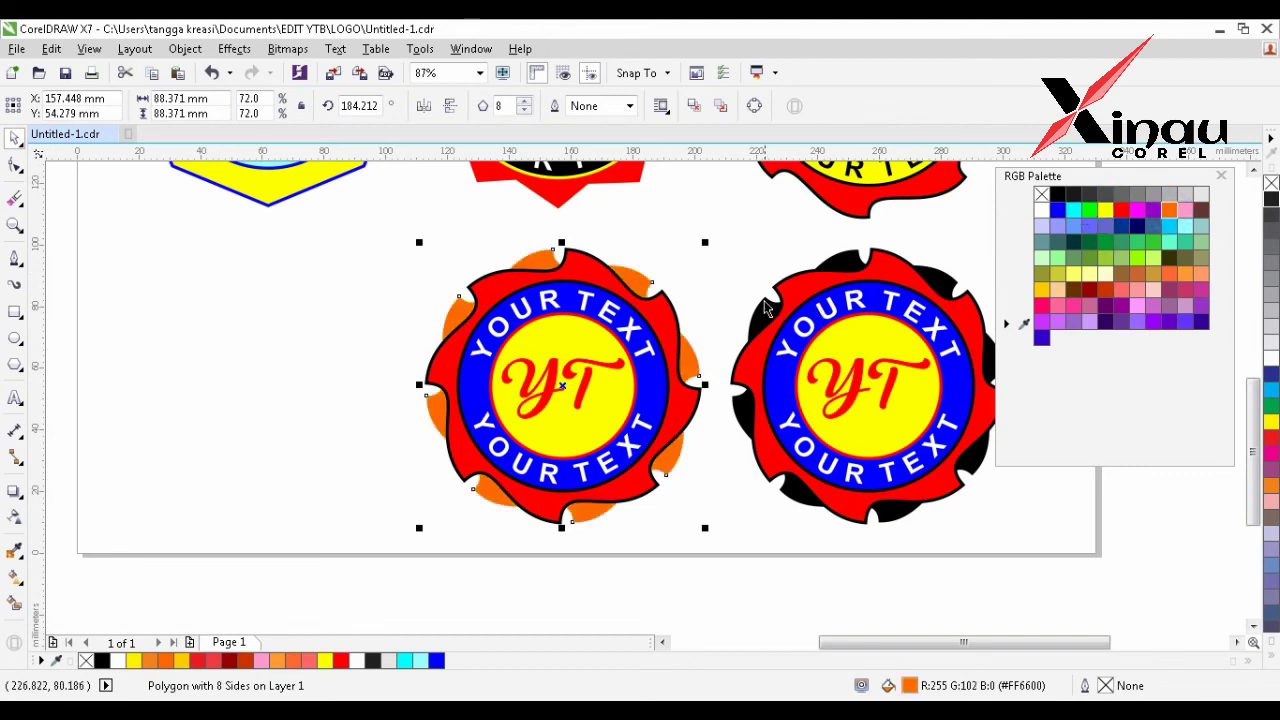
- Fill the duplicated badge's front wavy polygon black without an outline, and fill its text ring red
left_click(672, 313)
left_click(1058, 196)
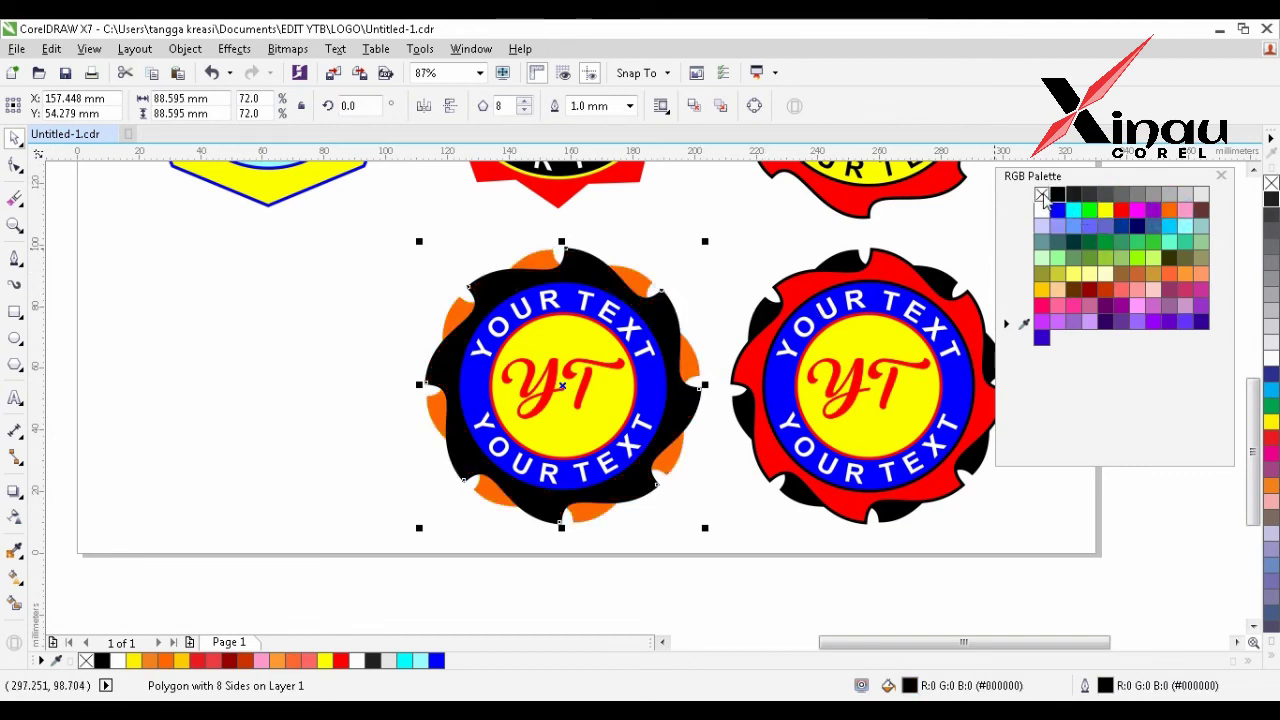
left_click(698, 309)
left_click(640, 328)
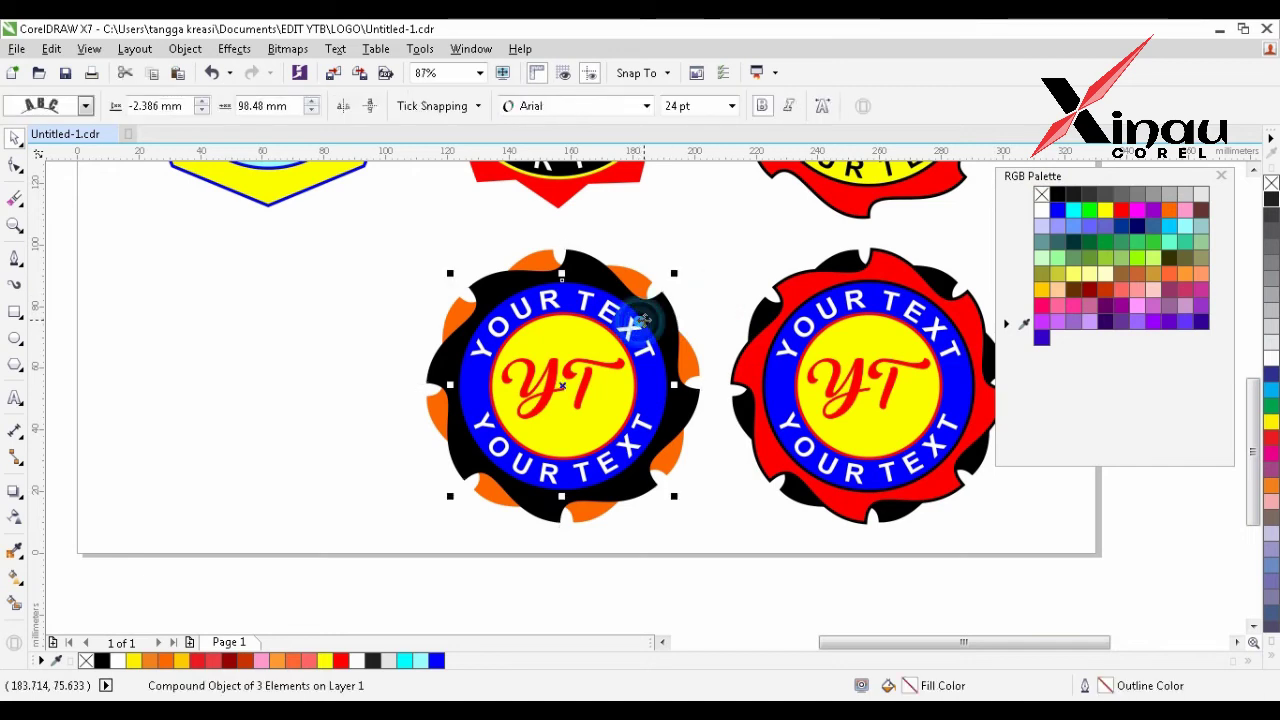
left_click(640, 328, "ctrl")
left_click(1121, 209)
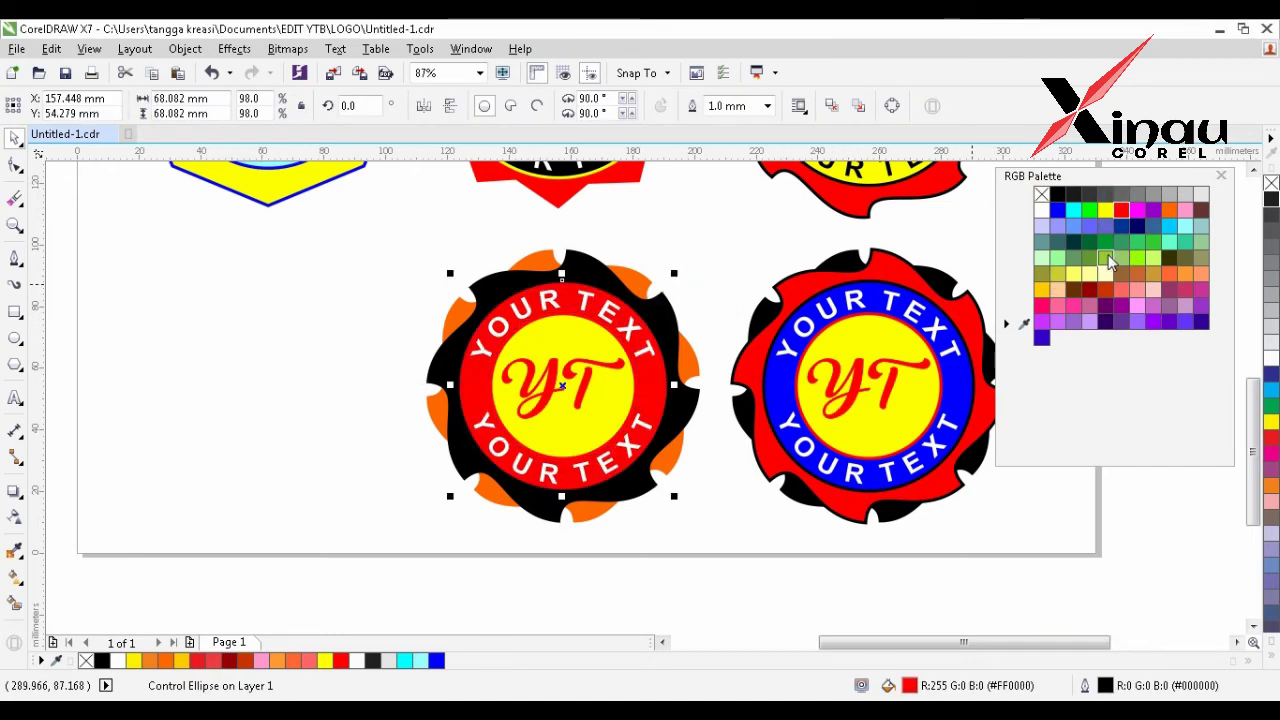
left_click(694, 539)
- Duplicate the black and orange wavy polygons scaled down to about 45 mm, centered inside the badge's yellow circle
left_click(693, 362)
left_click(659, 306, "shift")
left_click(646, 286, "shift")
left_click(648, 290, "shift")
left_click_drag(705, 242, 640, 262)
right_click(640, 262)
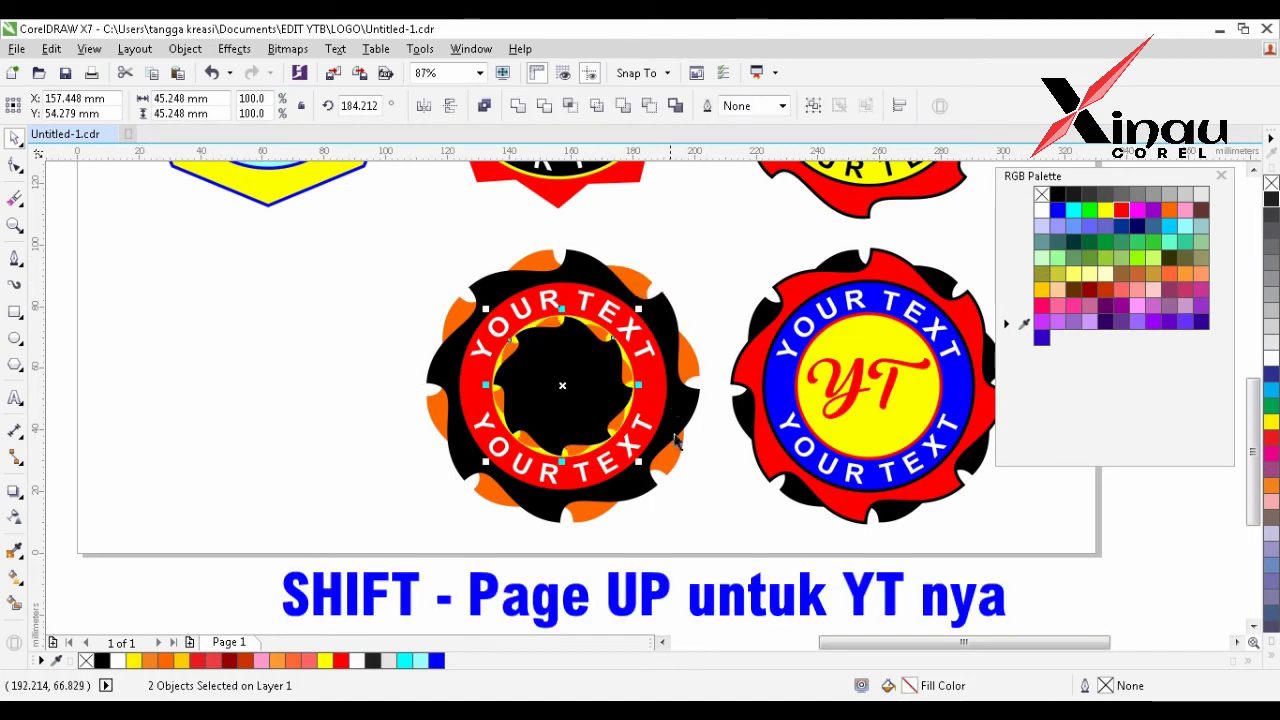
- Bring the red YT monogram of the black and orange badge to the front
left_click(687, 501)
left_click(491, 354)
key("shift+Page_Up")
left_click(703, 488)
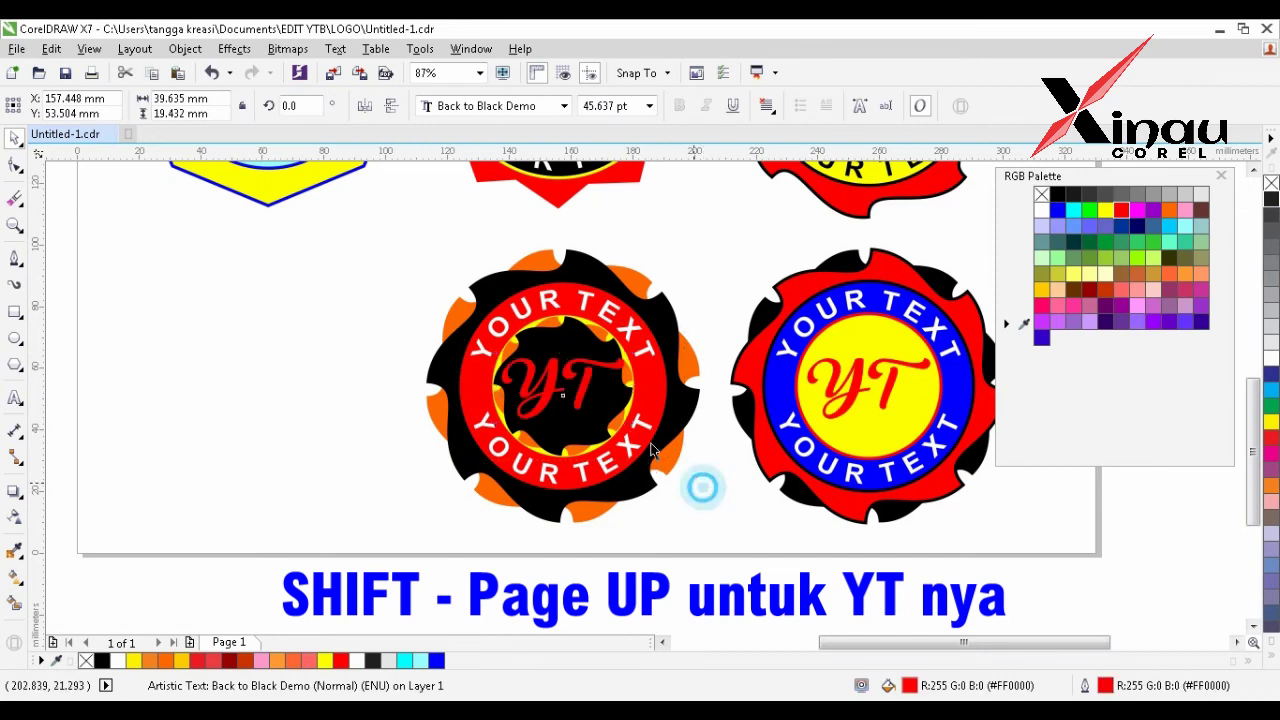
- Scale both small inner polygons down to about 43.2 mm around their center and give them a yellow outline
left_click(594, 370)
key("F2")
left_click_drag(433, 249, 661, 489)
left_click_drag(723, 308, 732, 301)
key("ctrl+z")
left_click(741, 323)
left_click(728, 333, "shift")
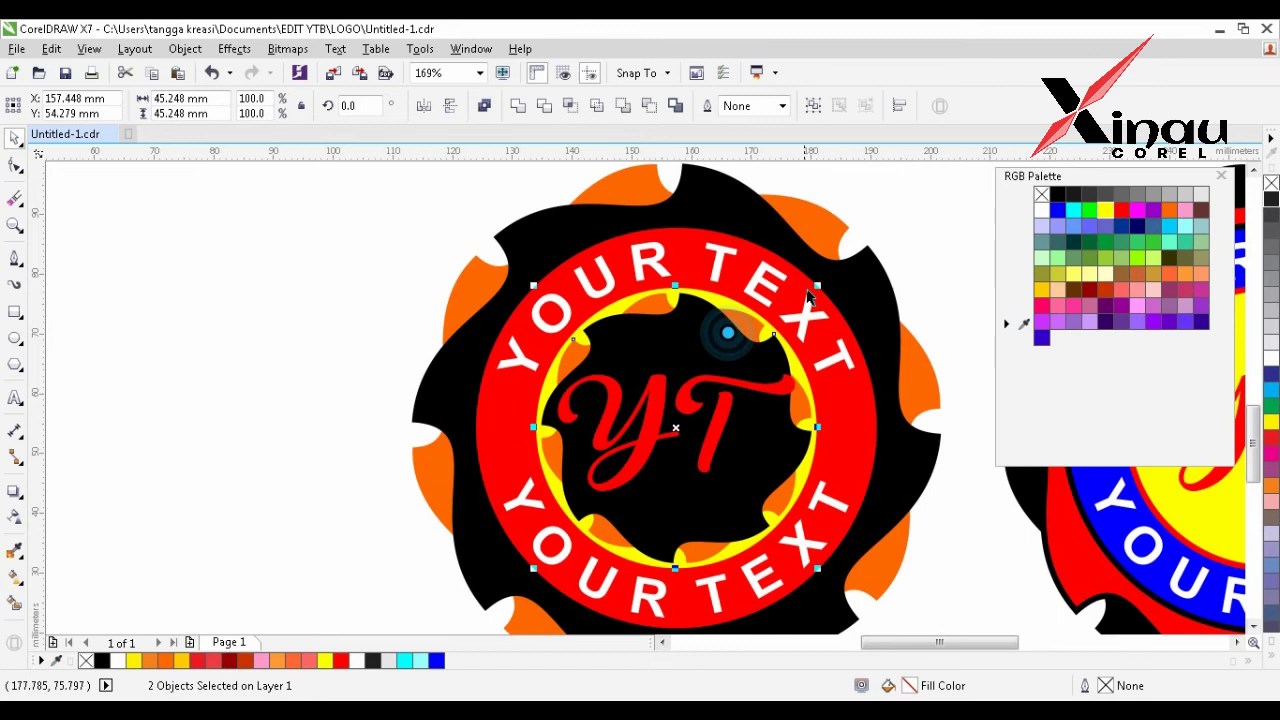
left_click_drag(818, 284, 814, 289)
right_click(1108, 210)
left_click(890, 218)
left_click(707, 338)
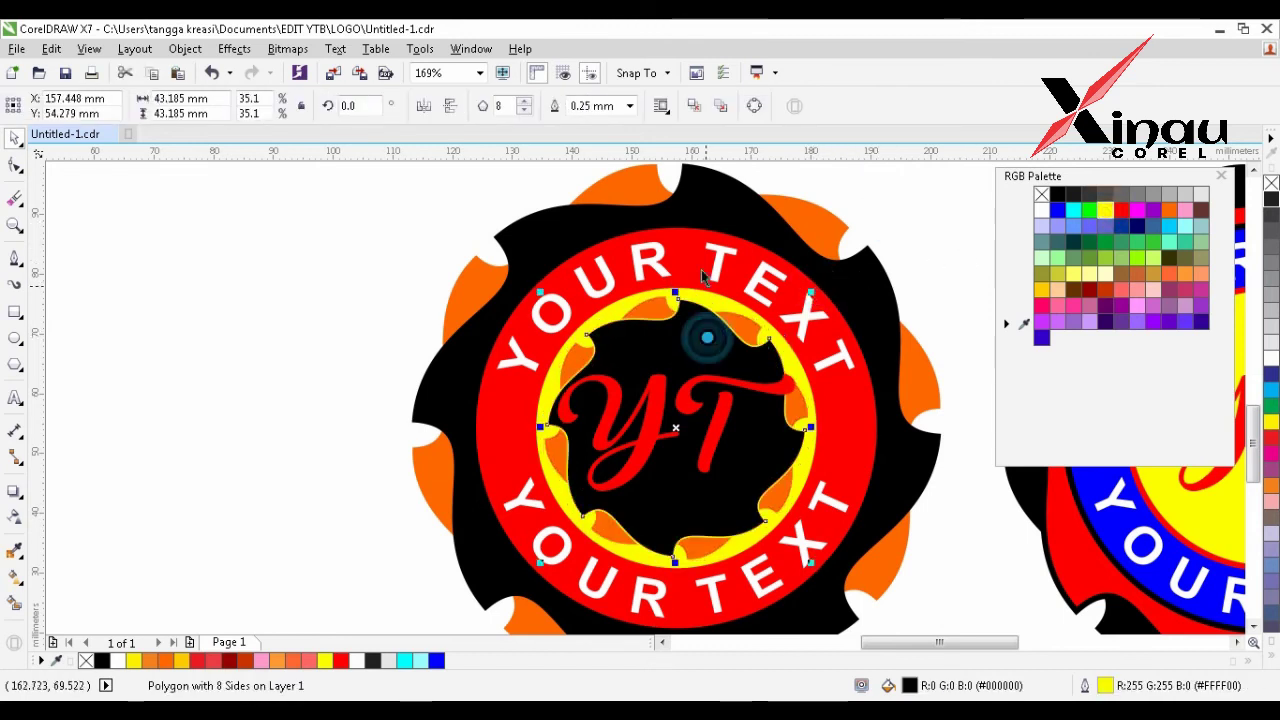
- Set the outline width of the small black wavy polygon inside the yellow circle to 0.5 mm
left_click(630, 105)
left_click(613, 205)
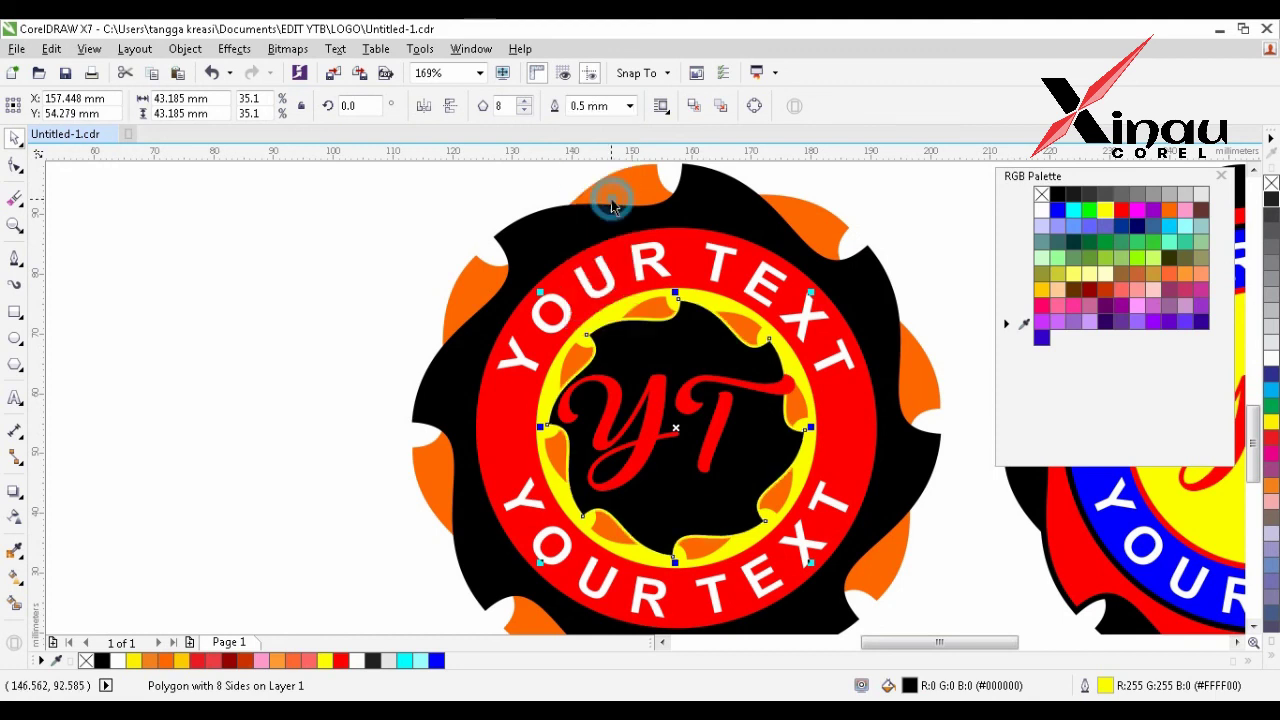
left_click(403, 269)
left_click(657, 406)
left_click(806, 370, "shift")
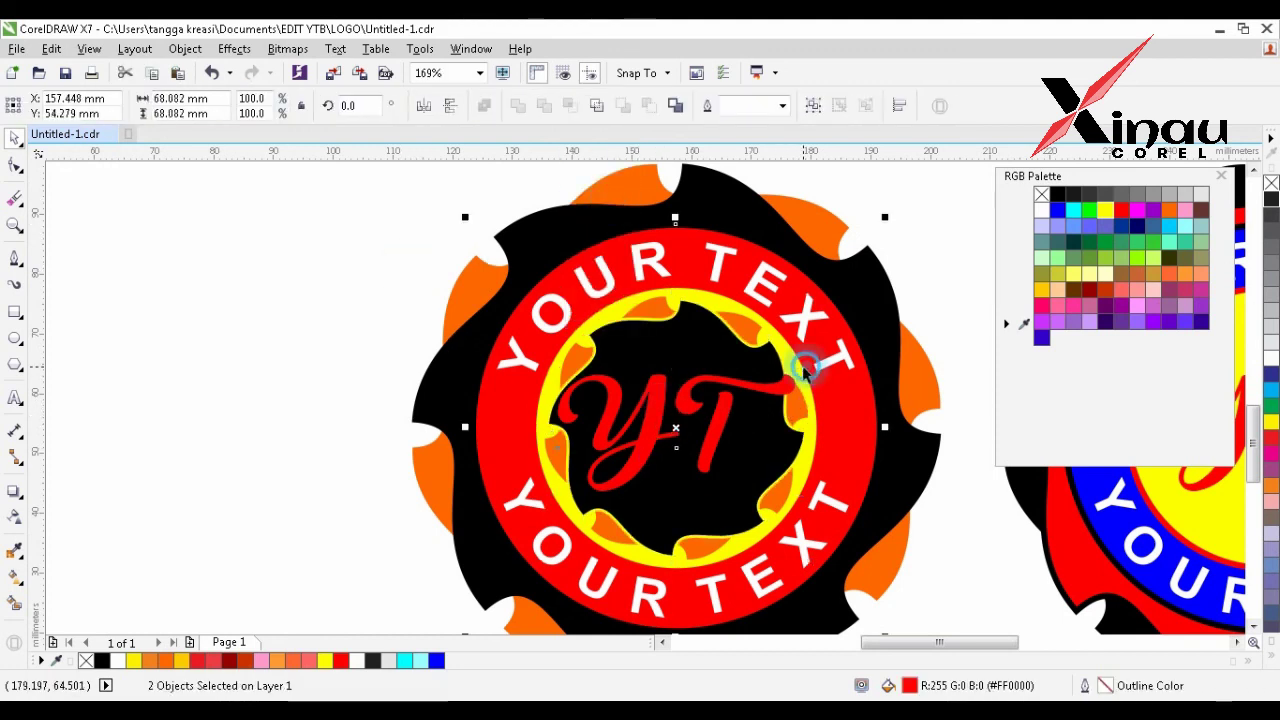
left_click(801, 372, "shift")
left_click(923, 527)
left_click(730, 386)
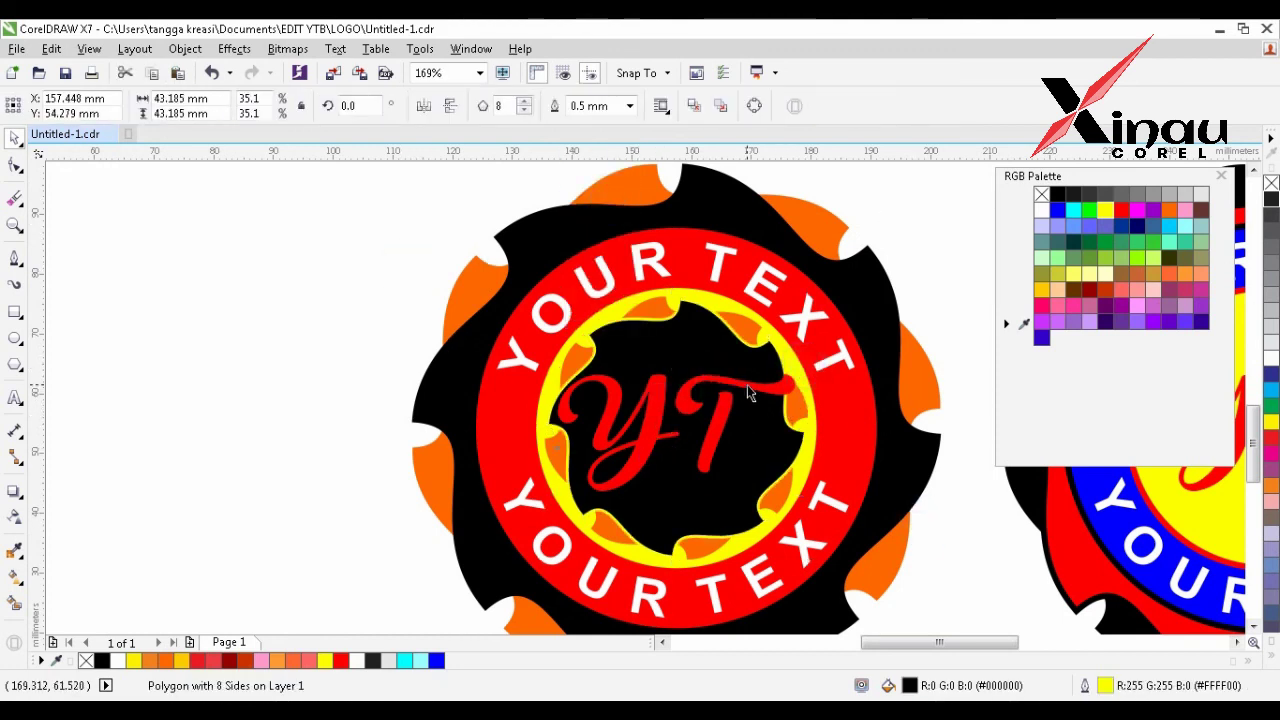
- Scale the black and orange badge's YT monogram down to about 35 mm wide and give it a white fill and white outline
left_click(790, 370)
left_click_drag(790, 370, 757, 395)
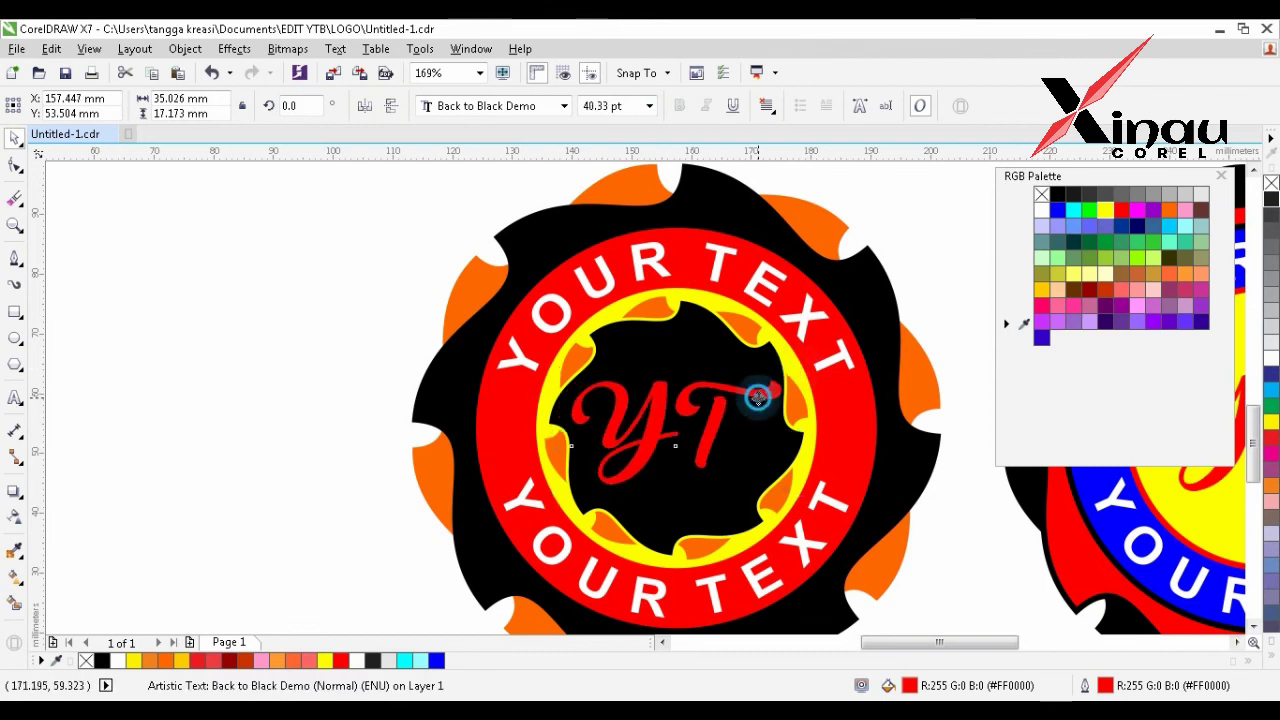
left_click(1042, 212)
left_click(920, 257)
left_click(760, 394)
right_click(1043, 210)
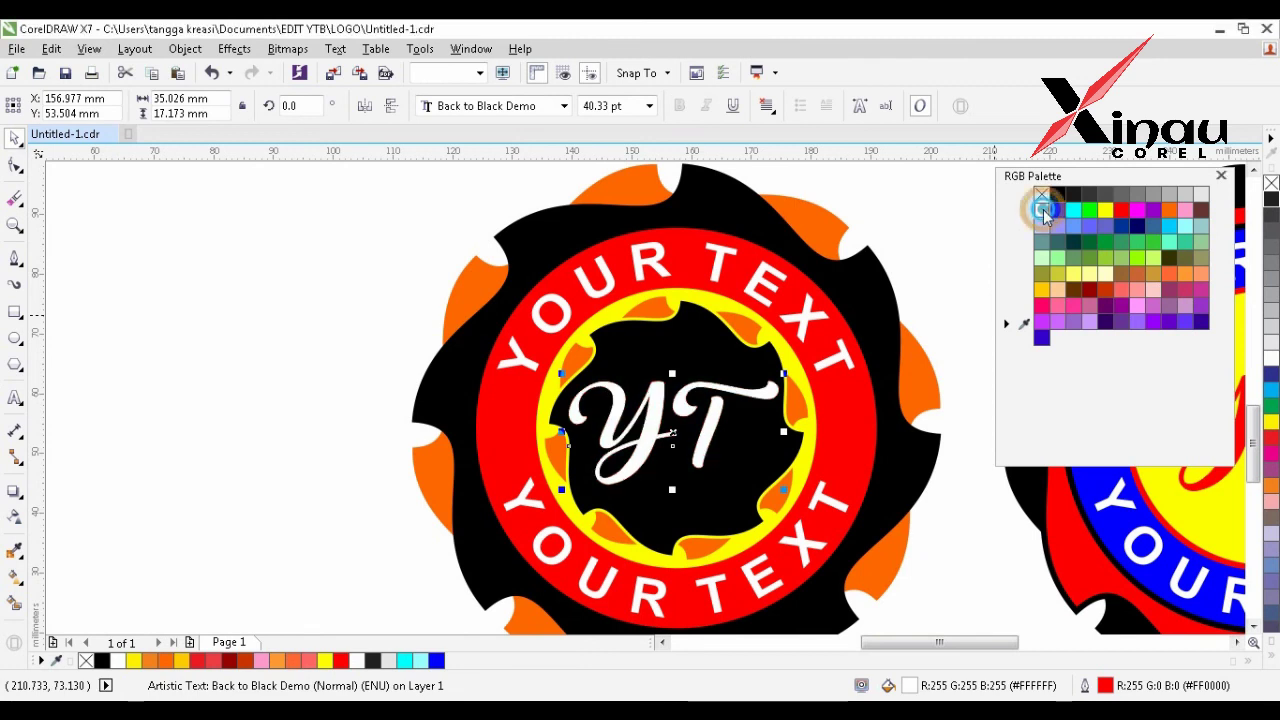
left_click(963, 220)
- Close the floating RGB color palette with all the badge variants in view
scroll(958, 470, "down", 4)
scroll(876, 565, "down", 2)
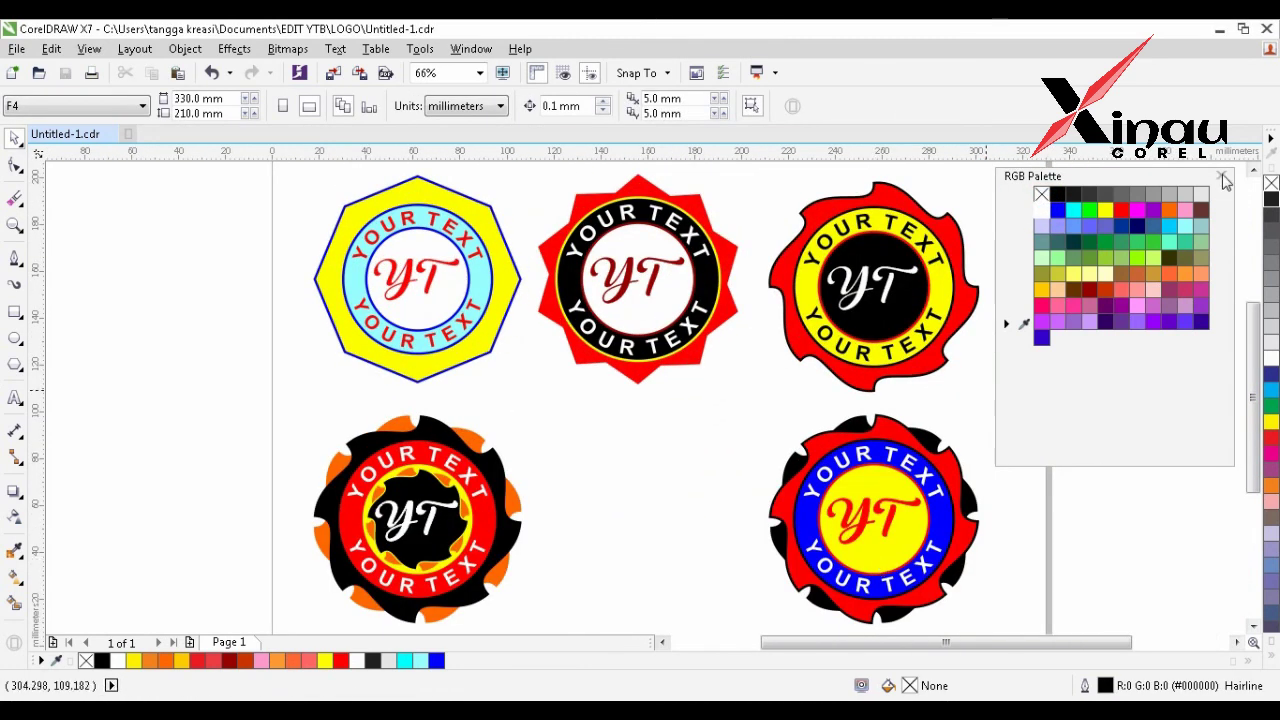
left_click(1222, 176)
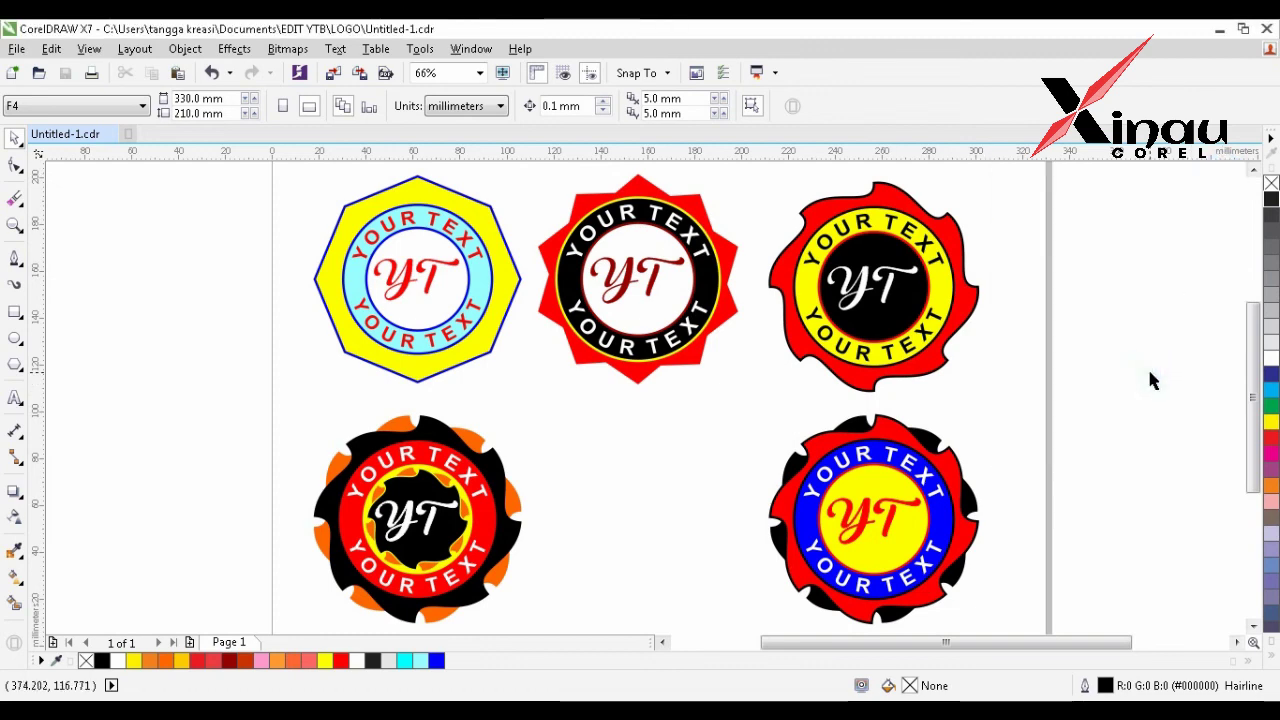